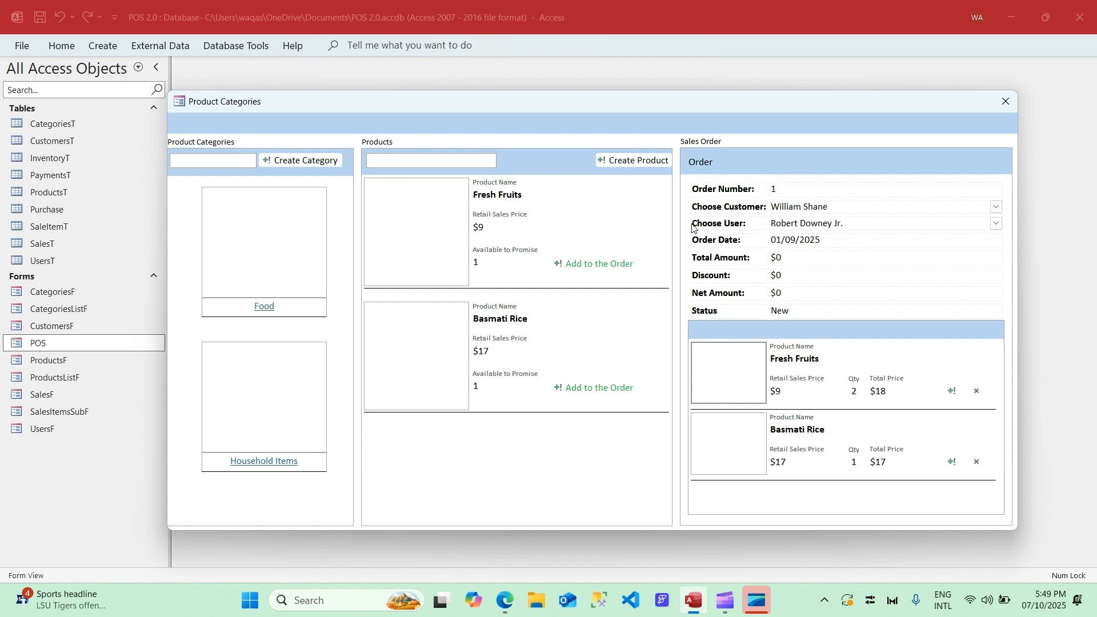
Switch the POS form to Design View and rename the Purchase table to PurchaseT
right_click(626, 118)
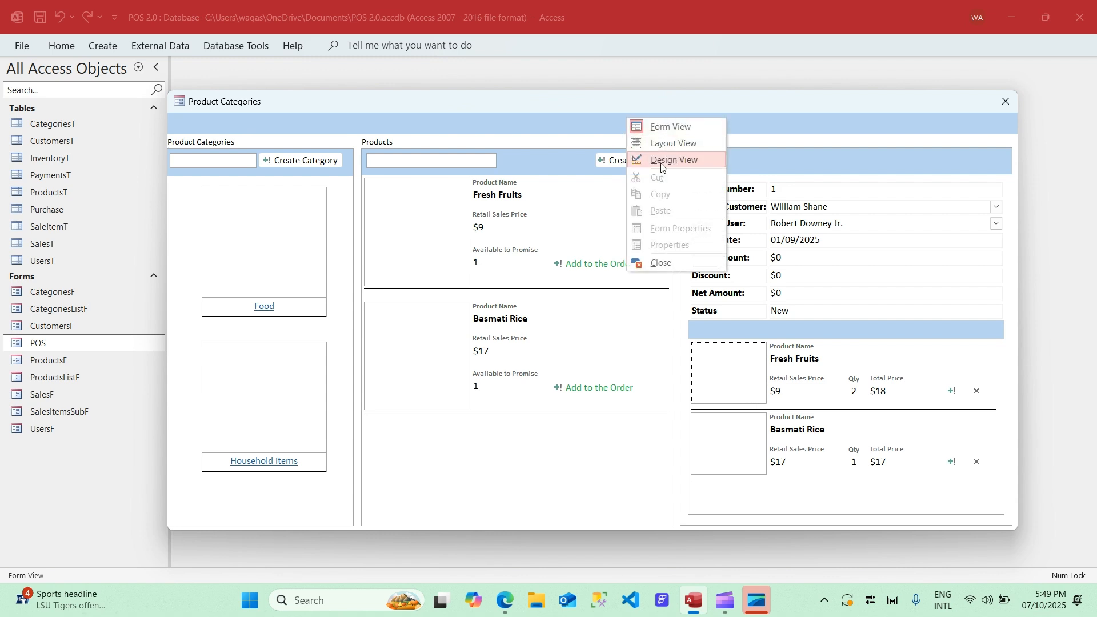
left_click(649, 154)
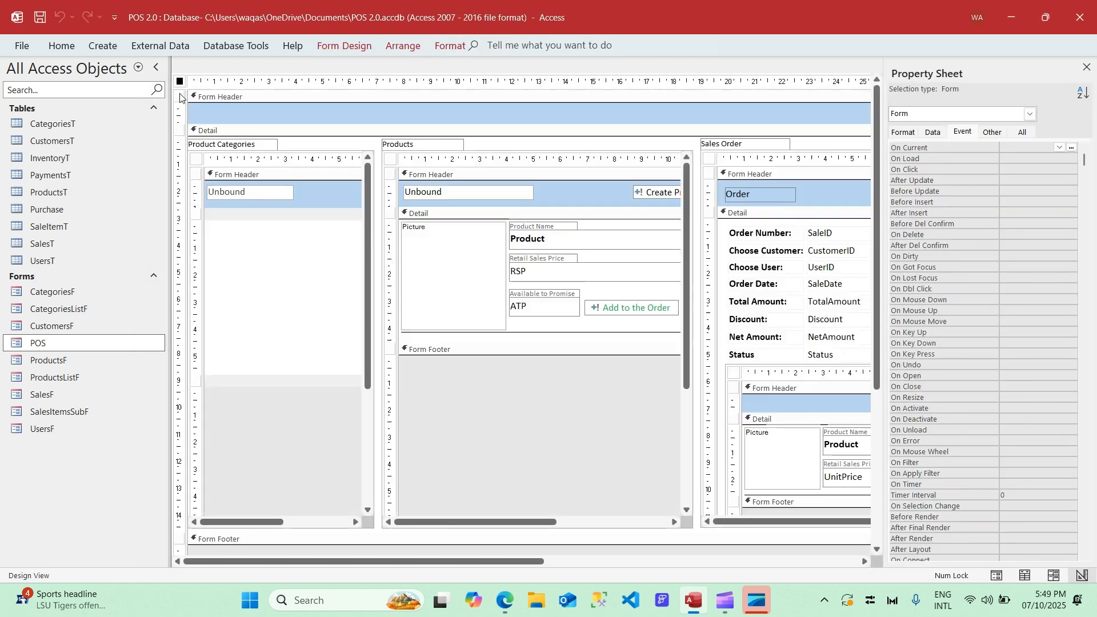
left_click(55, 211)
right_click(55, 211)
left_click(112, 305)
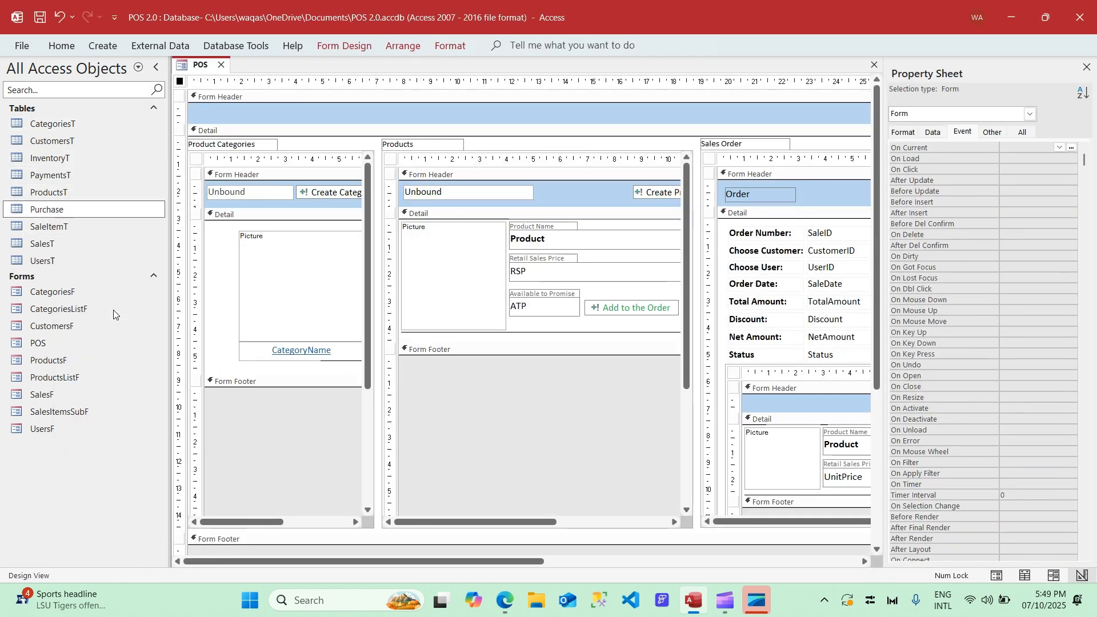
left_click(89, 210)
type("T")
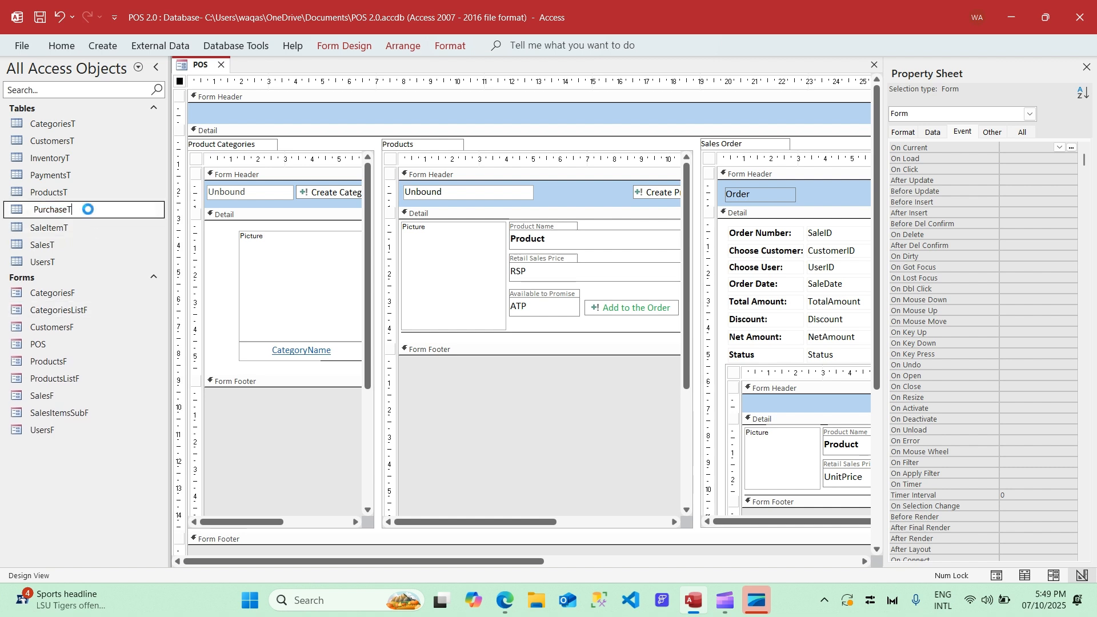
key("Return")
Review the records in the PurchaseT and SaleItemT tables against the POS form, fitting the PurchaseDate column to its contents
double_click(88, 210)
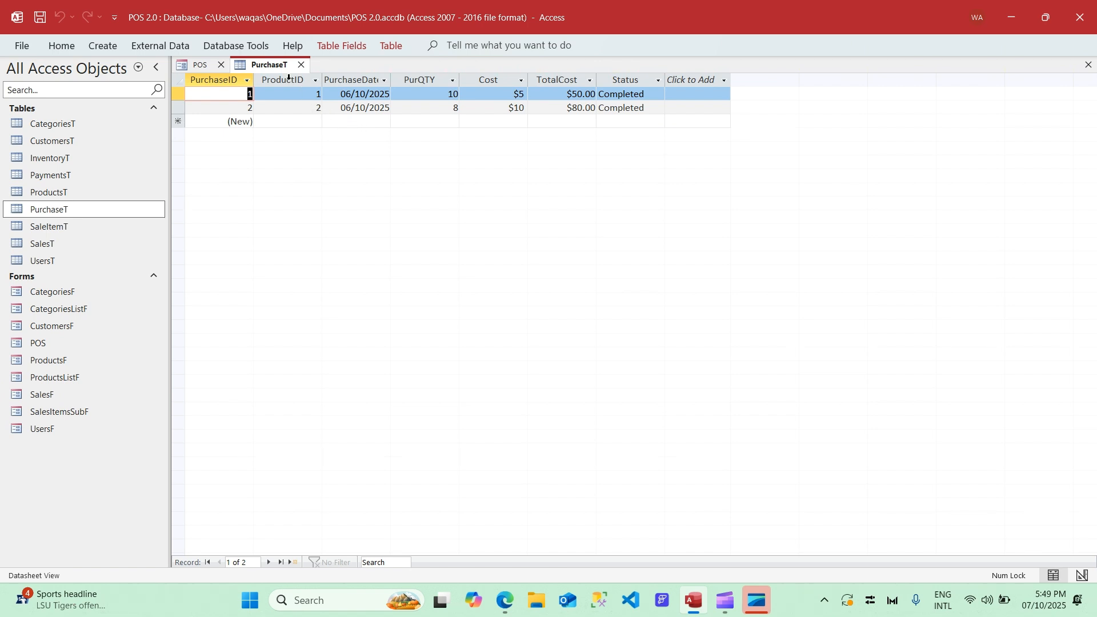
double_click(391, 80)
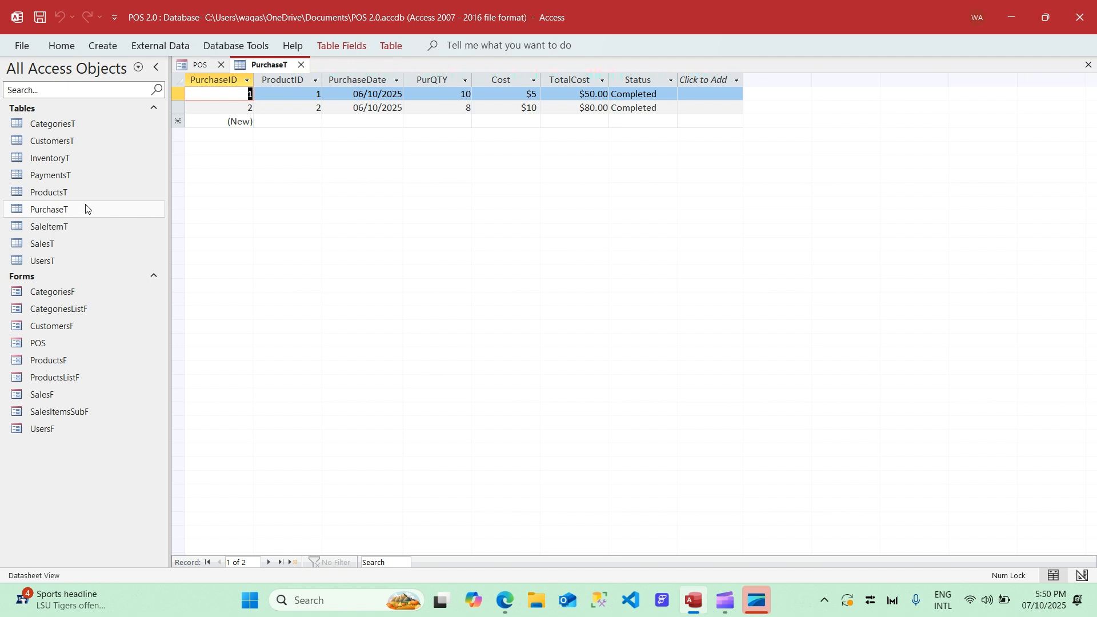
double_click(66, 227)
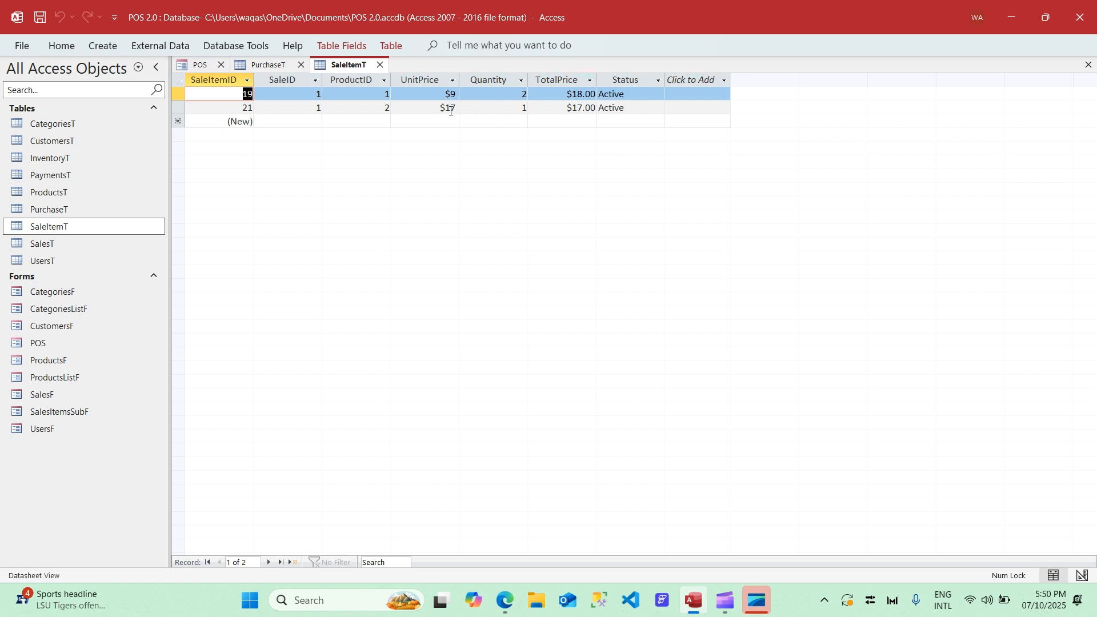
left_click(194, 64)
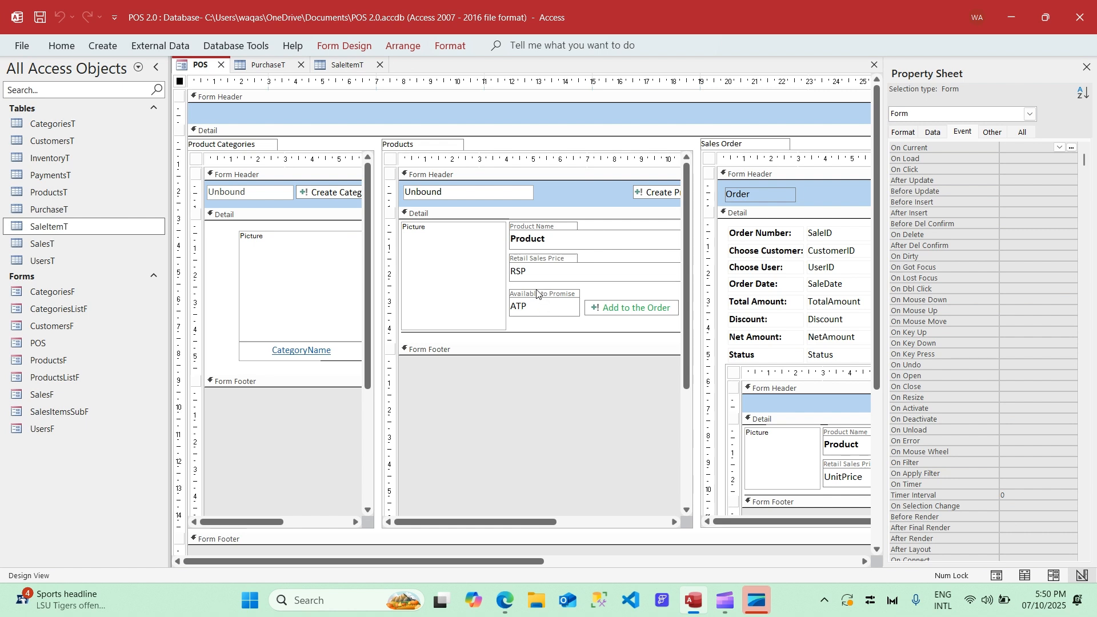
left_click(351, 69)
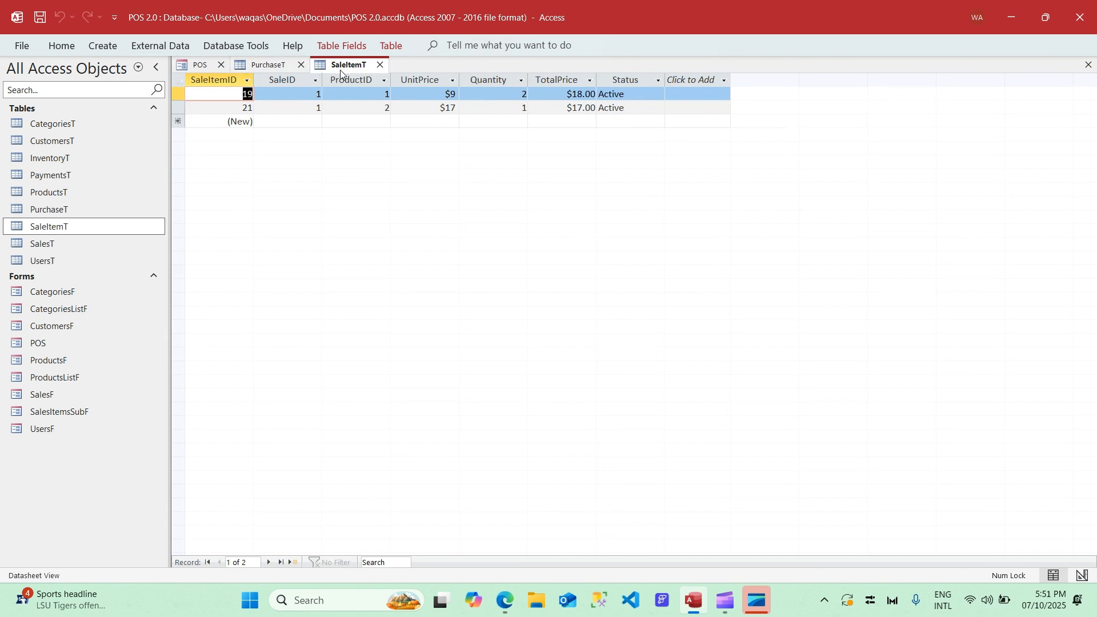
Create a new query in Design View and add the SaleItemT table to it
left_click(103, 49)
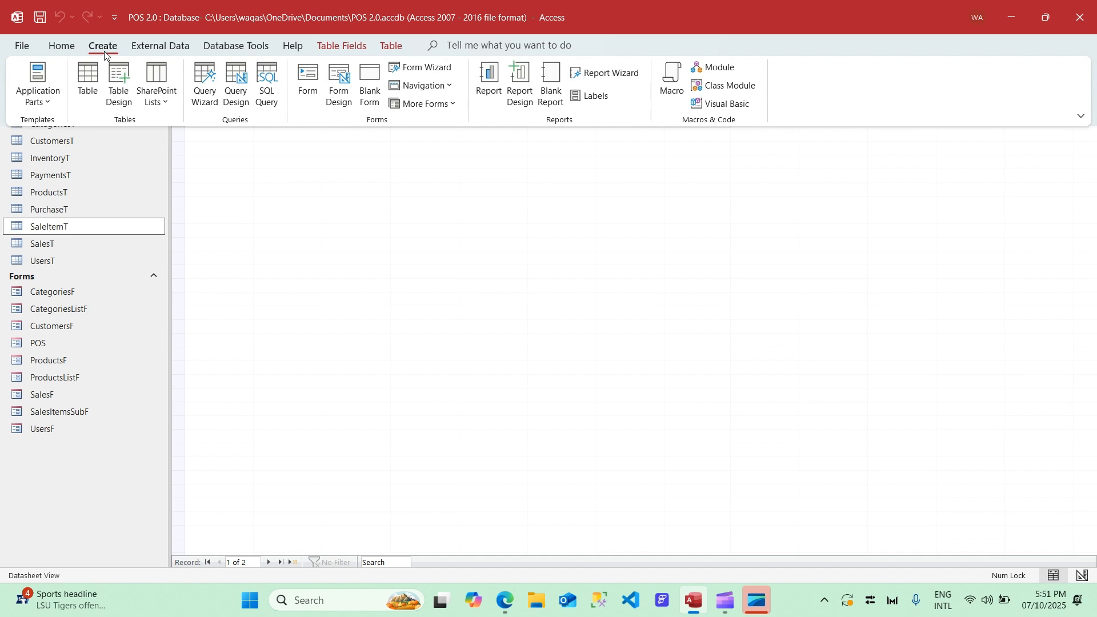
left_click(236, 86)
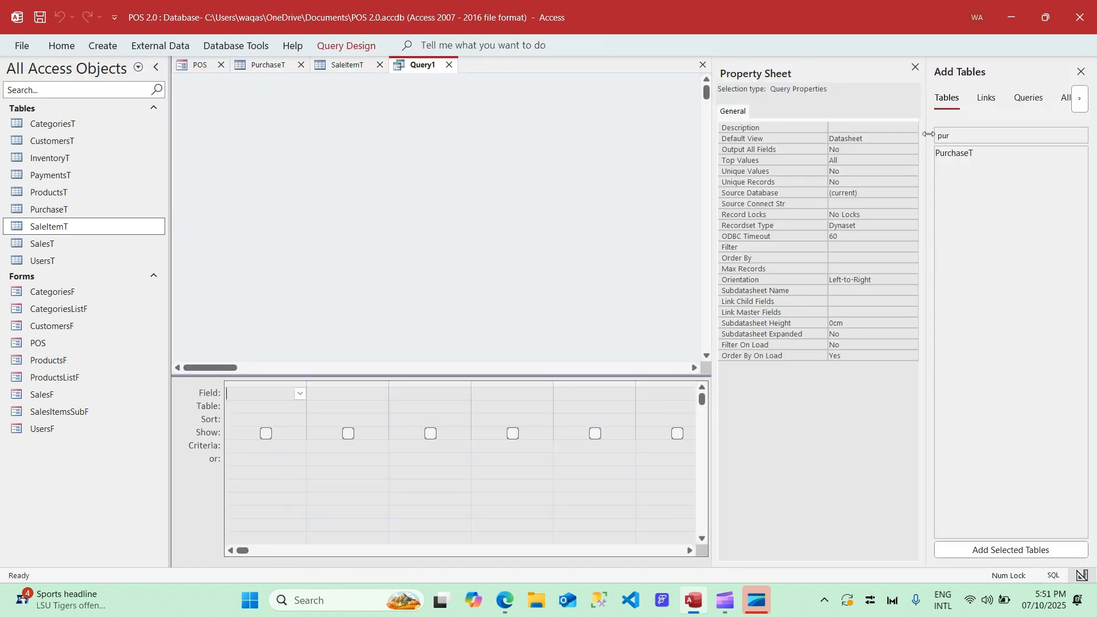
left_click(915, 68)
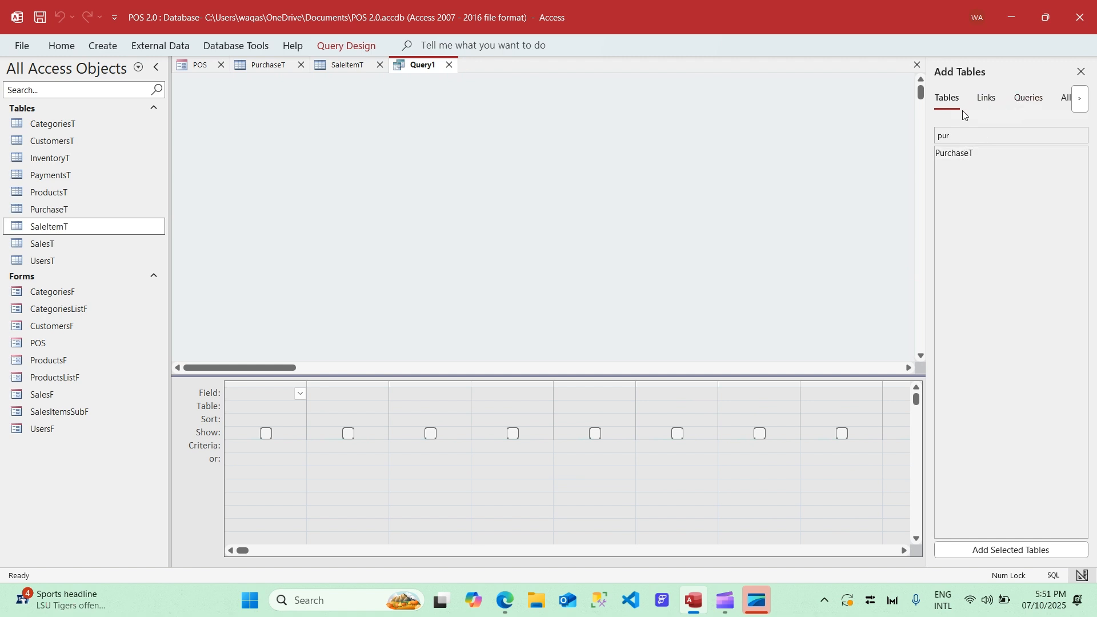
key("BackSpace")
key("BackSpace")
key("BackSpace")
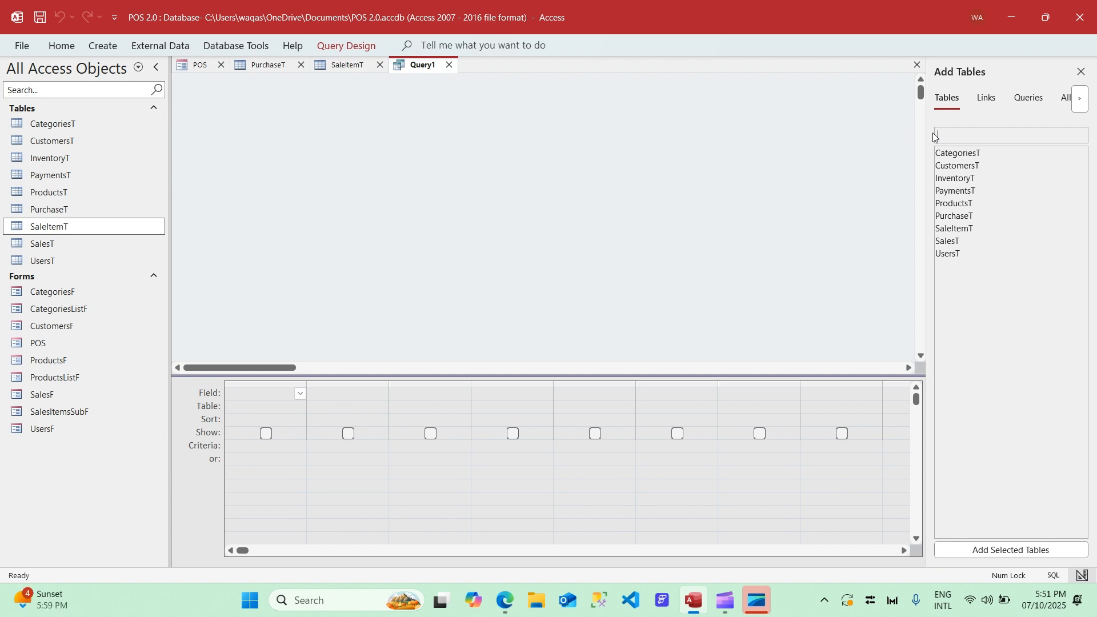
type("sale")
double_click(956, 152)
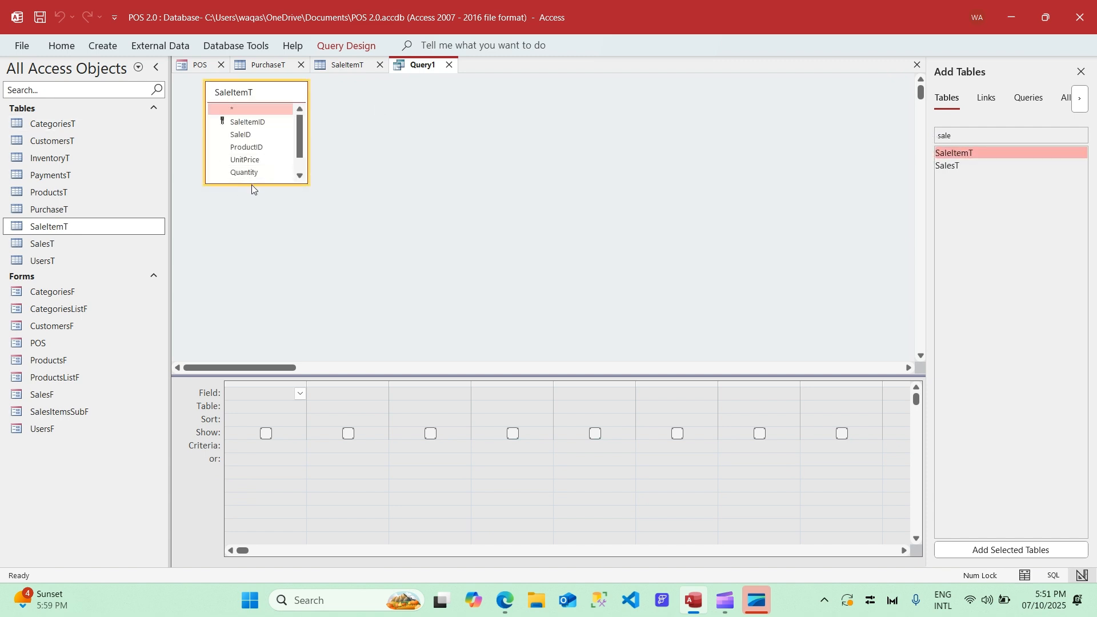
Enlarge the SaleItemT field list and add its ProductID and Quantity fields to the query
left_click_drag(252, 184, 244, 220)
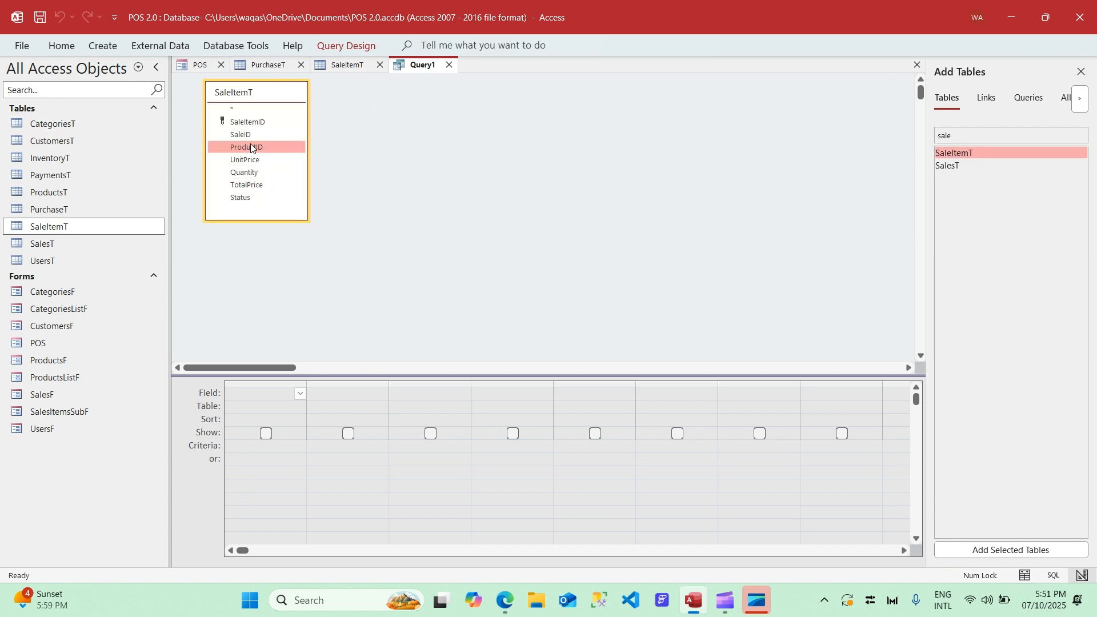
double_click(251, 147)
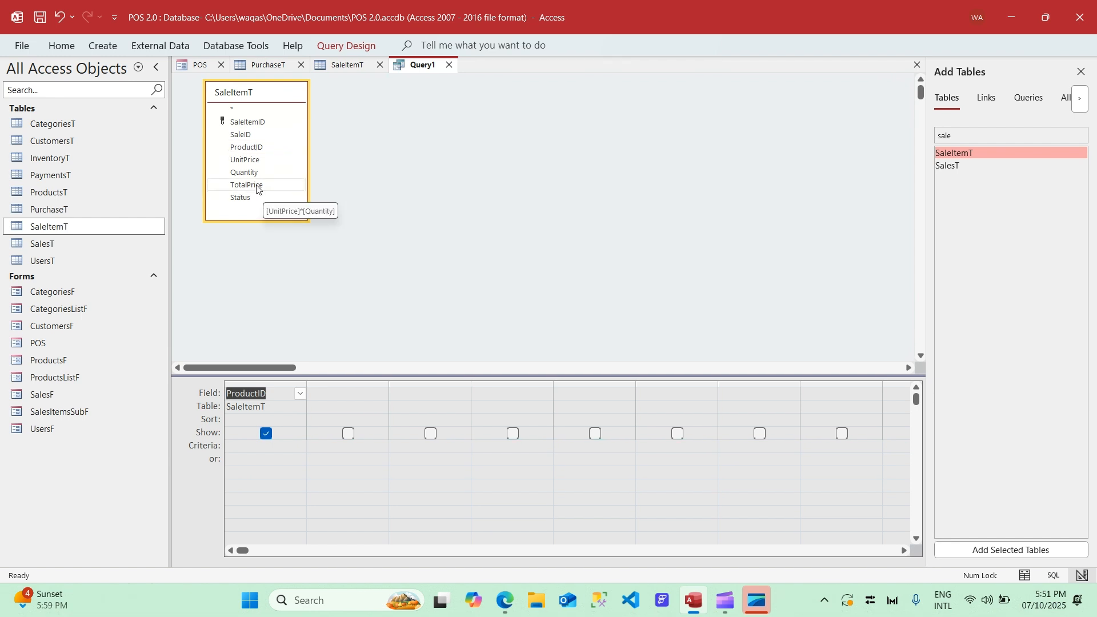
double_click(248, 172)
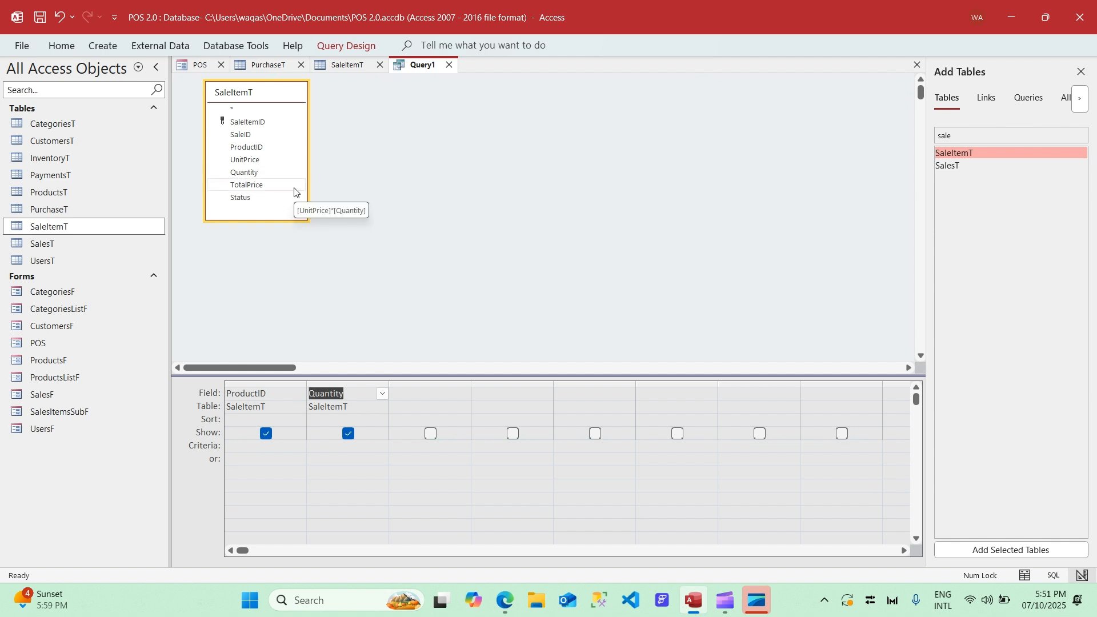
Try the query with the TotalPrice and UnitPrice fields included, check its datasheet, and remove both fields
double_click(241, 186)
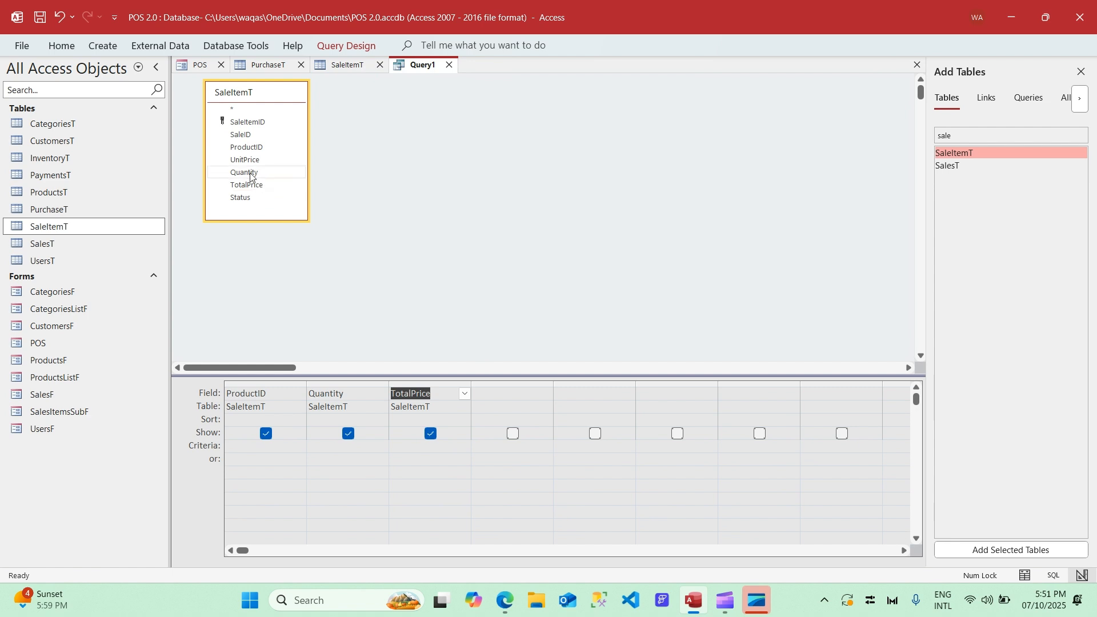
left_click_drag(242, 161, 413, 411)
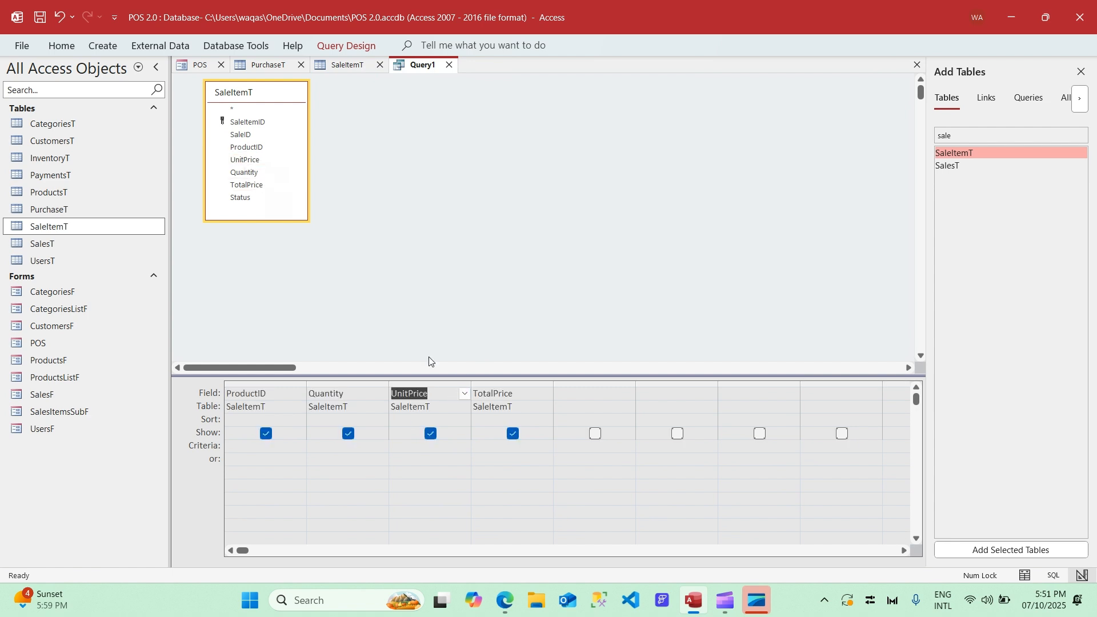
right_click(430, 68)
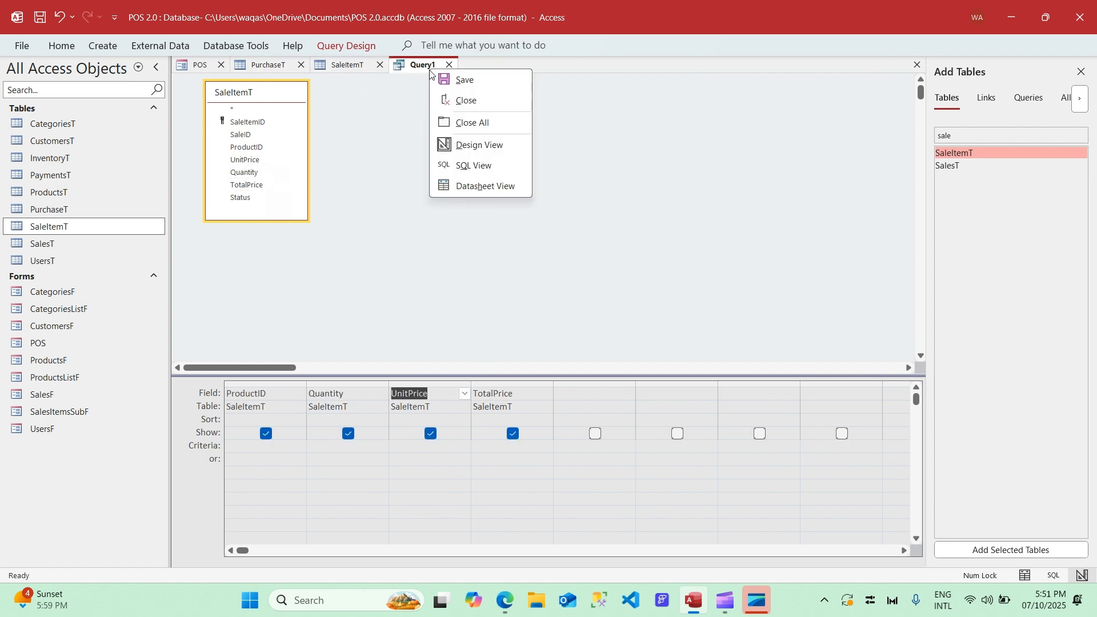
left_click(469, 191)
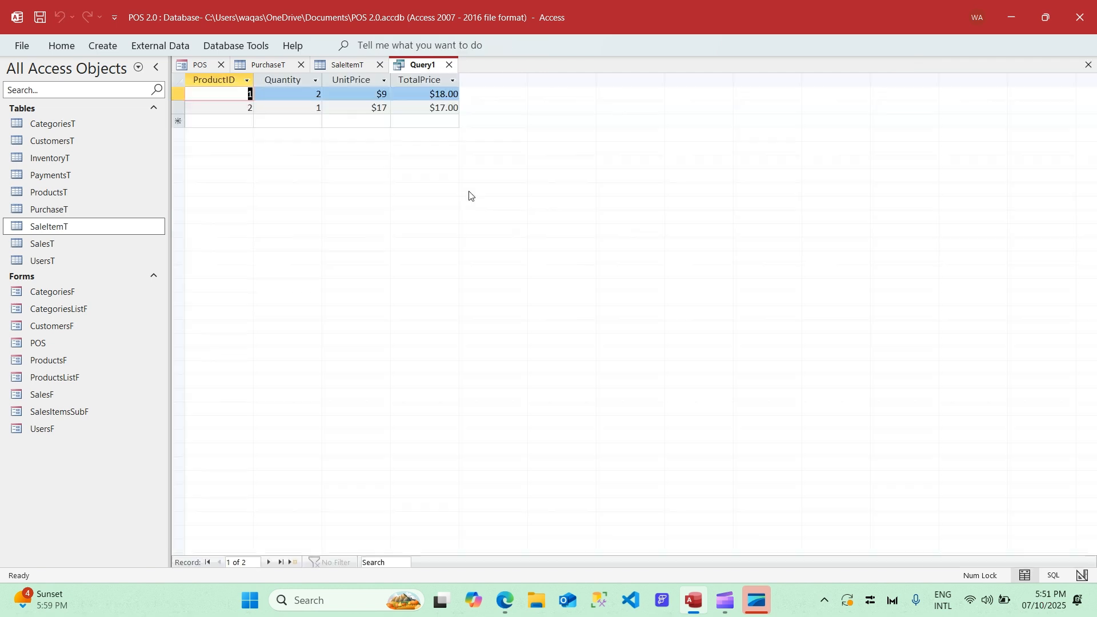
right_click(425, 70)
left_click(470, 145)
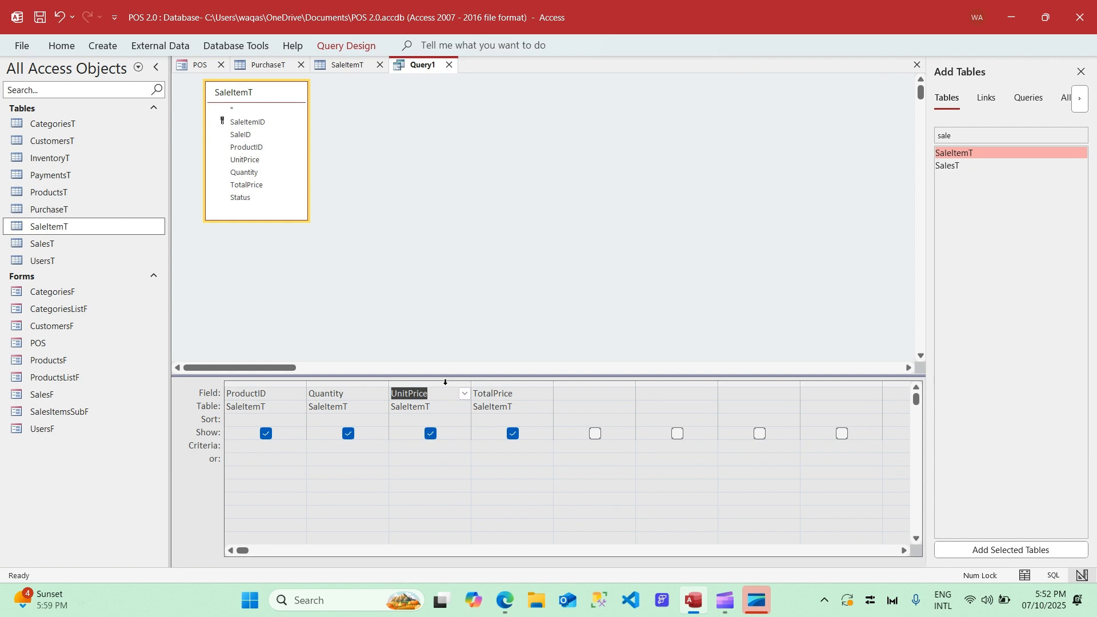
left_click_drag(445, 380, 509, 389)
key("Delete")
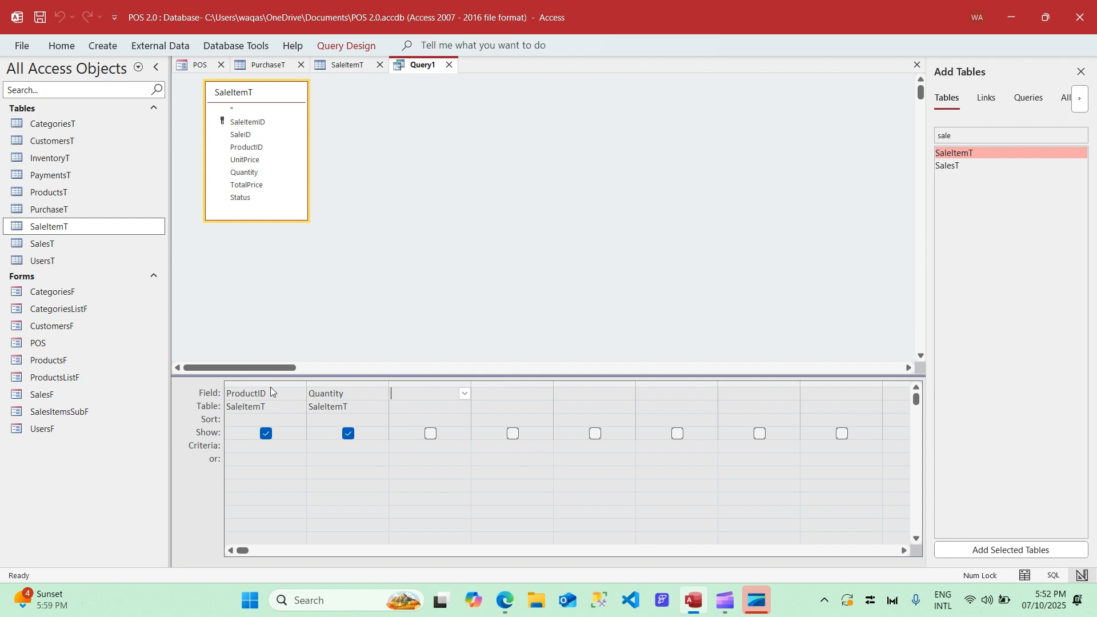
Check the datasheet of the query with only ProductID and Quantity, and return to Design View
right_click(405, 65)
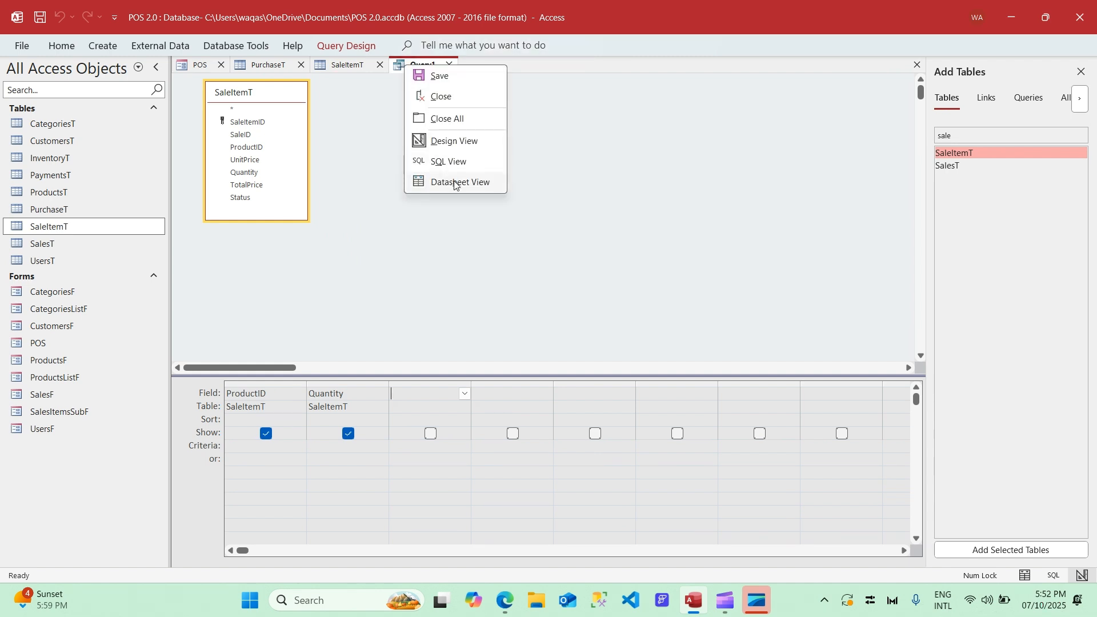
left_click(456, 181)
right_click(428, 66)
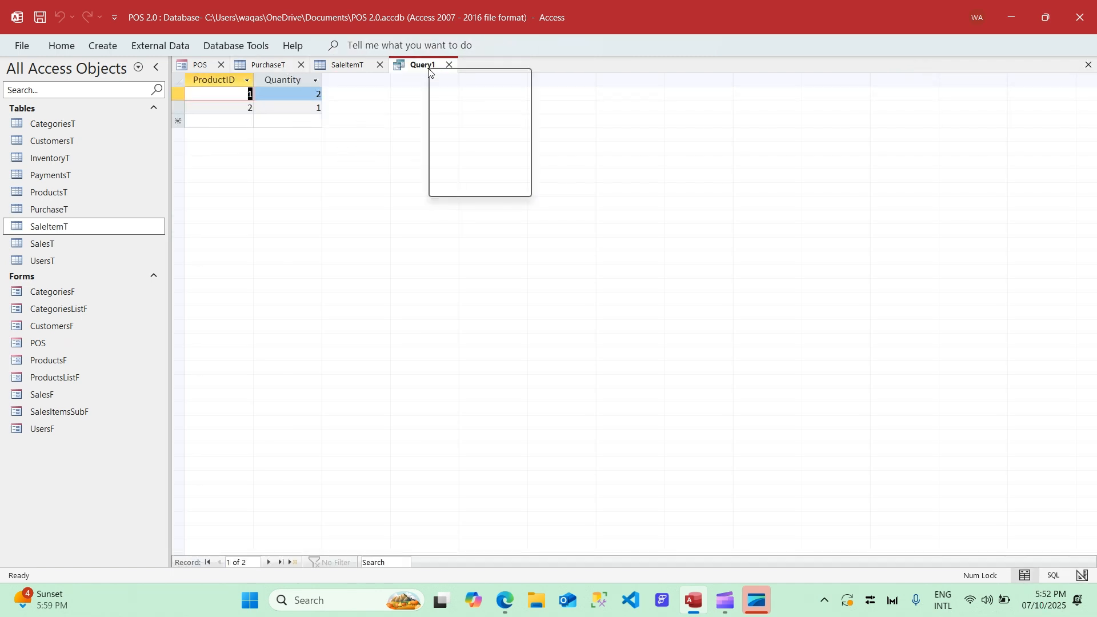
left_click(480, 147)
Turn on Totals for the query and set the Quantity field's total to Sum, keeping ProductID grouped
left_click(346, 45)
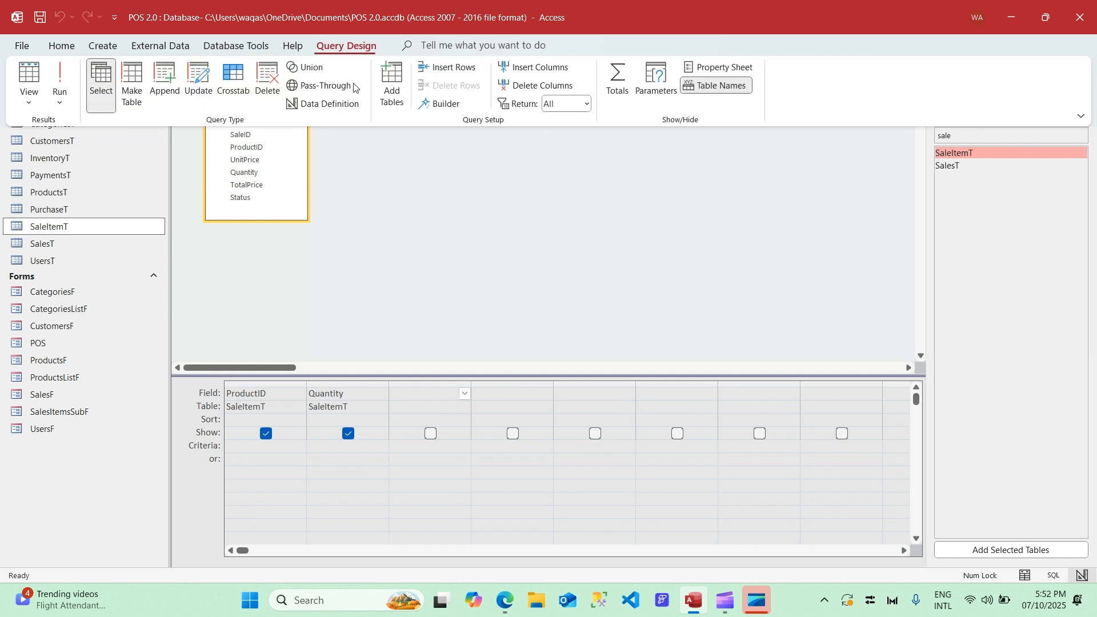
left_click(617, 83)
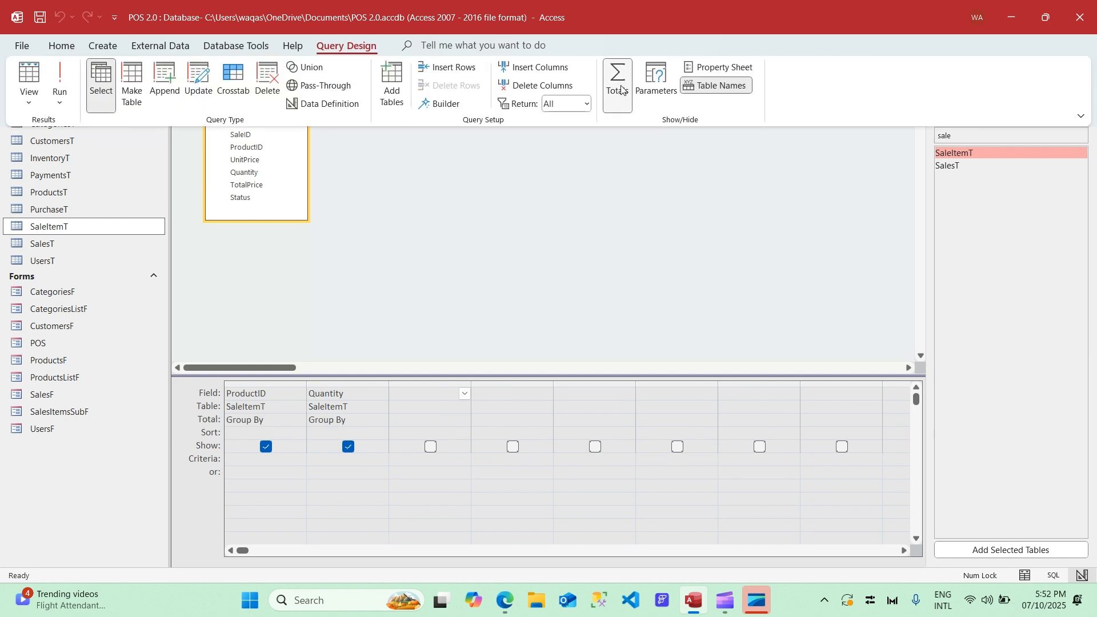
left_click(384, 433)
left_click(366, 421)
type("sum")
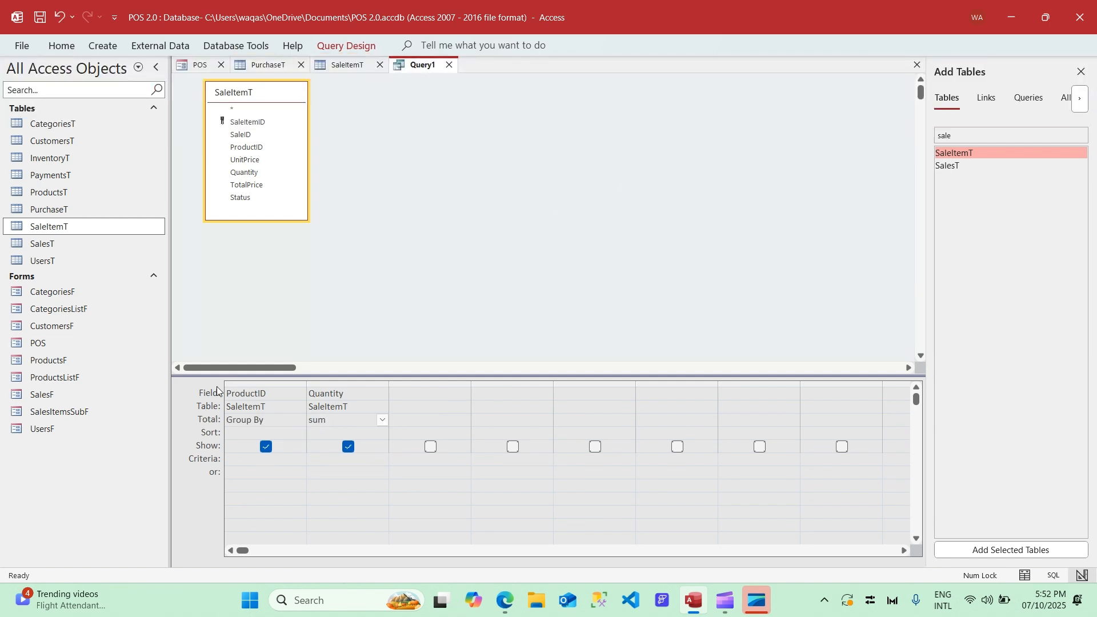
key("Tab")
Give the summed Quantity column the alias Sold
left_click(311, 393)
type("Sol")
type("d:")
key("Tab")
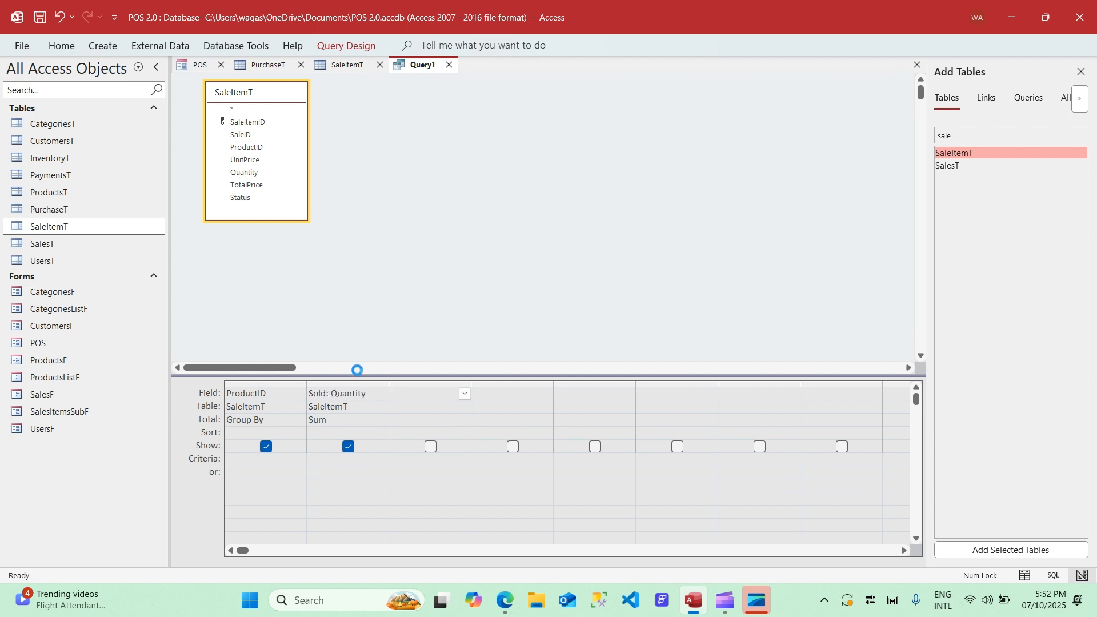
Save the query as SoldQ and show its datasheet with the Sold column width fitted
key("ctrl+s")
type("Sold")
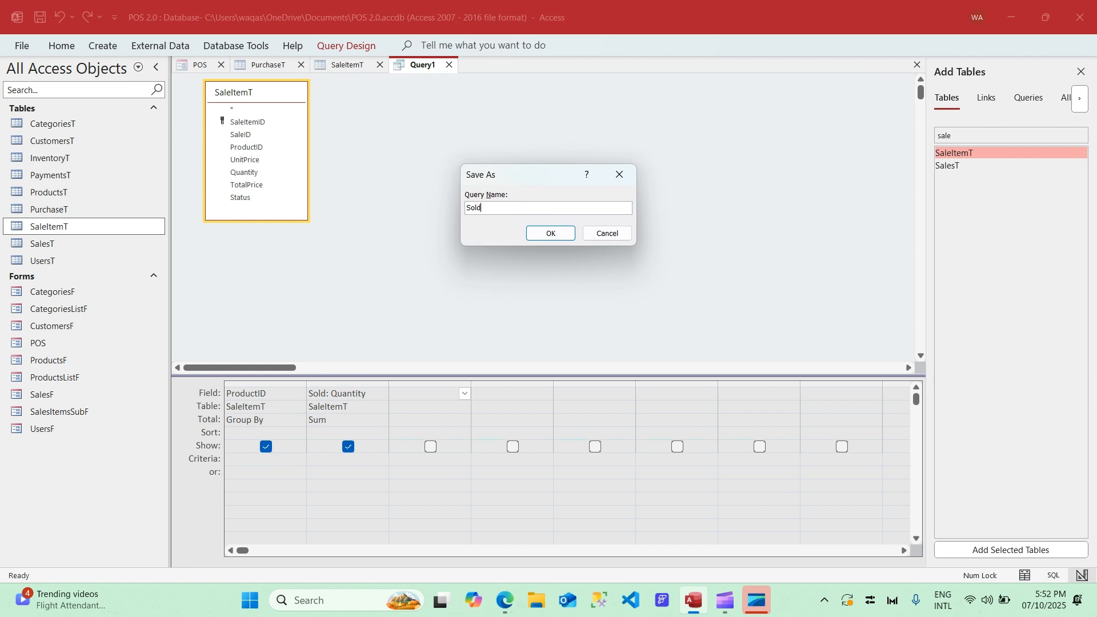
type("Q")
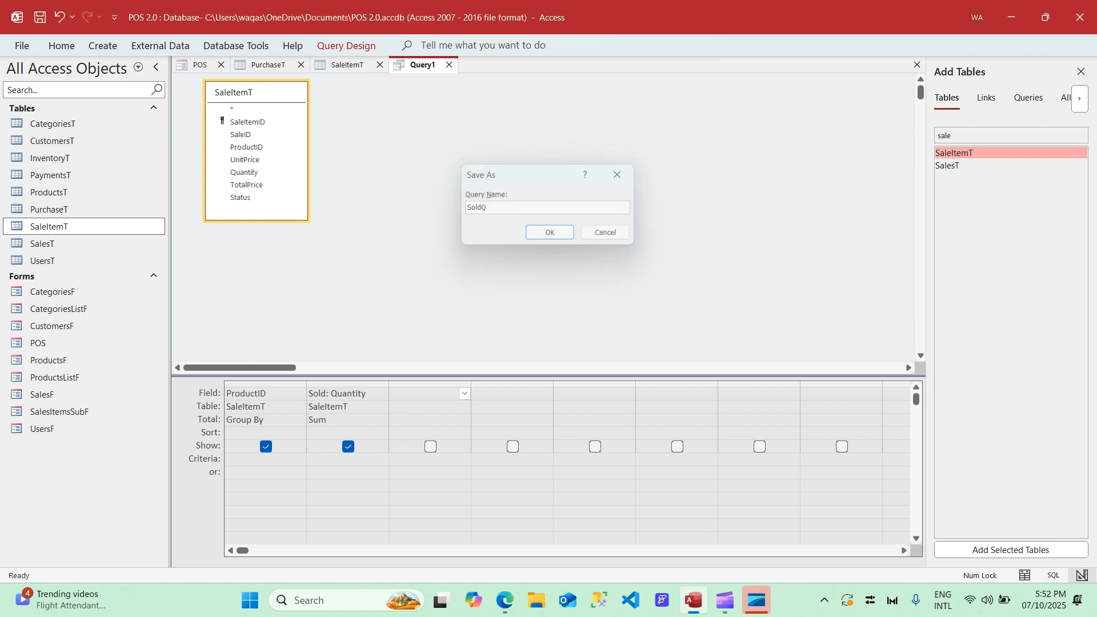
key("Return")
right_click(422, 67)
left_click(461, 183)
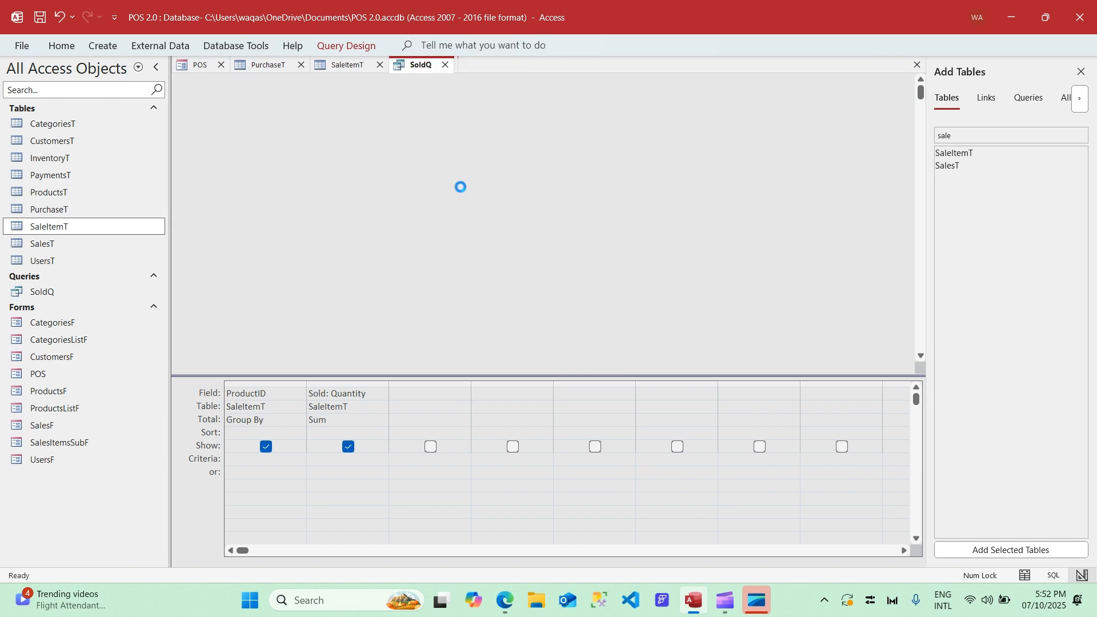
double_click(325, 82)
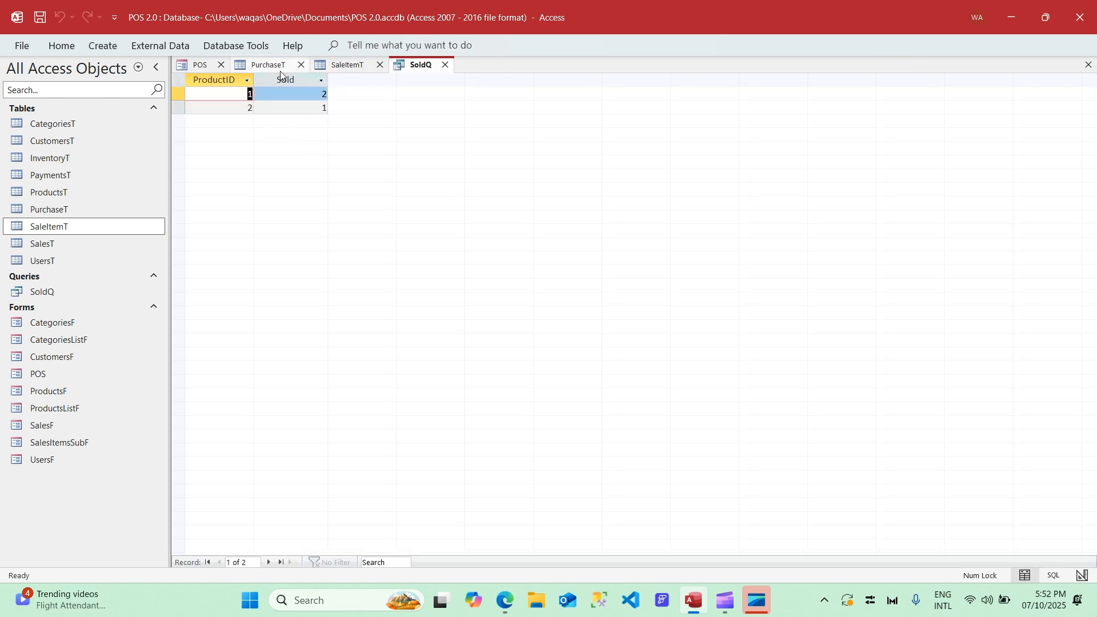
Create a new query in Design View from PurchaseT and add its ProductID and PurQTY fields
left_click(103, 45)
left_click(236, 85)
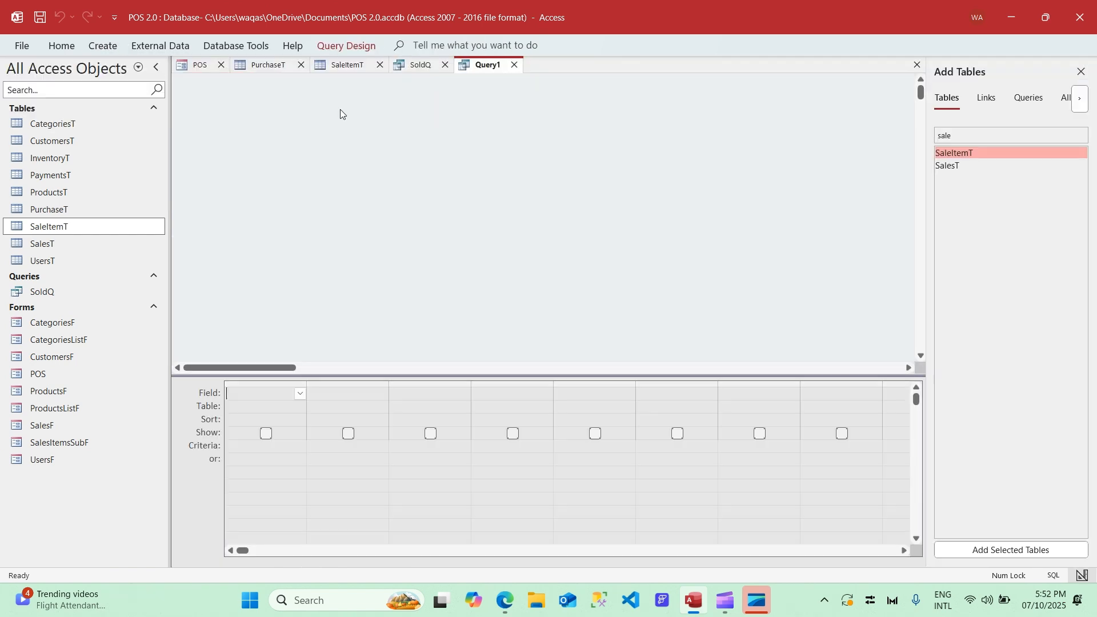
left_click_drag(1020, 137, 915, 134)
type("p")
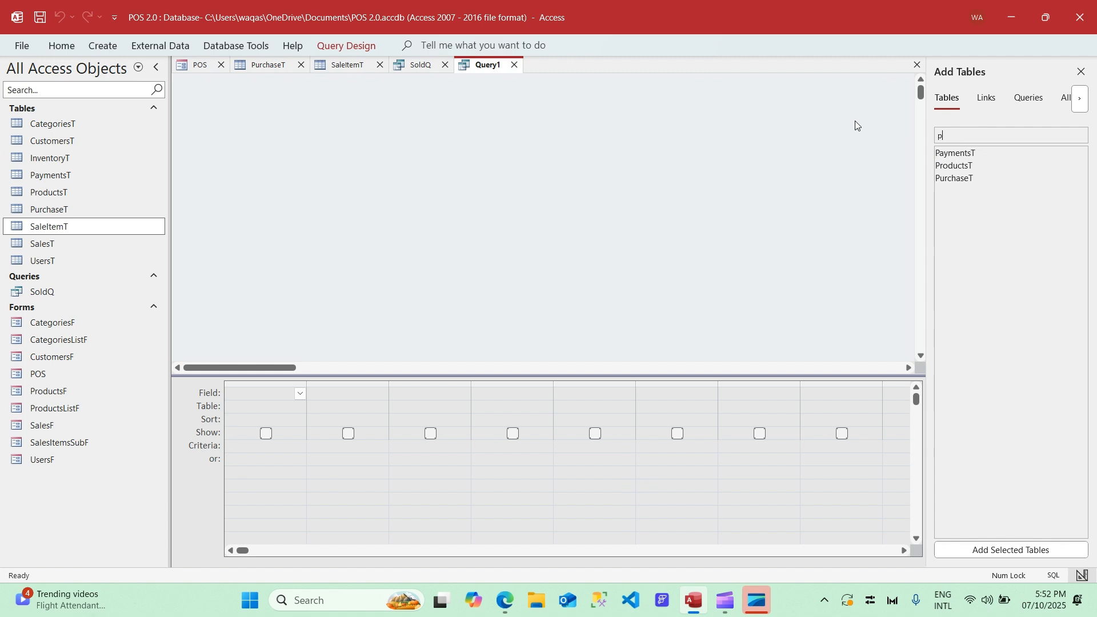
double_click(974, 179)
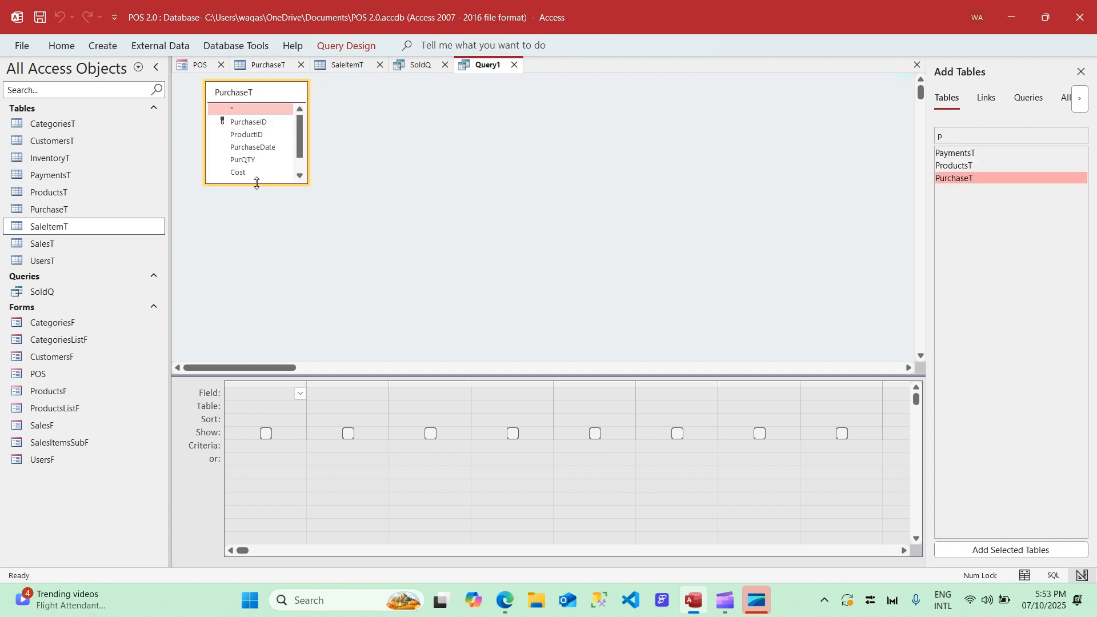
left_click_drag(257, 183, 257, 222)
double_click(242, 134)
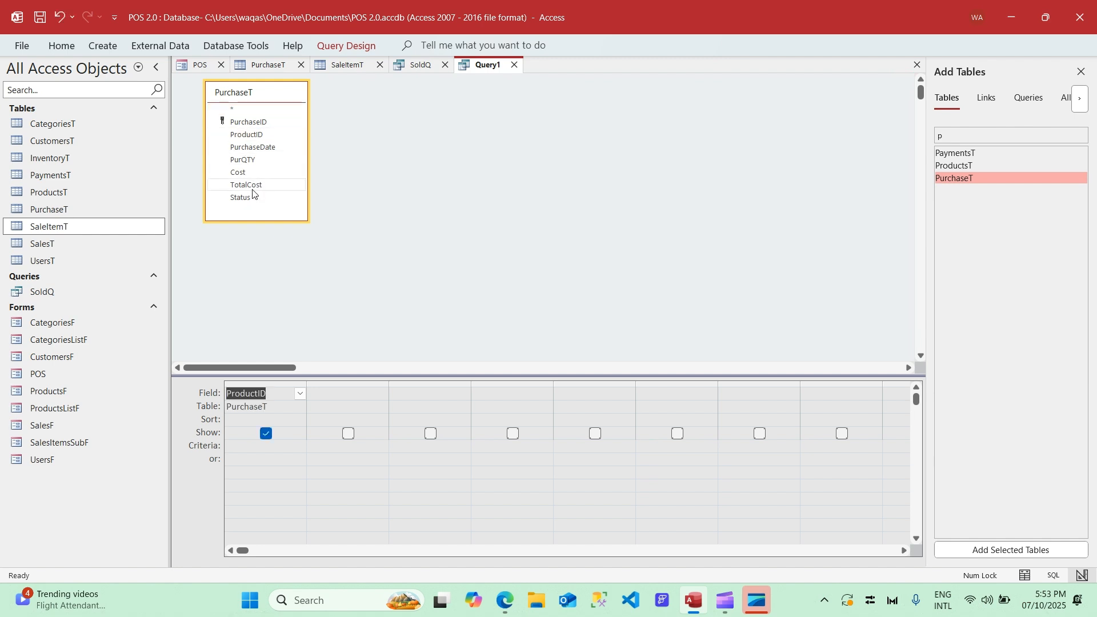
double_click(245, 160)
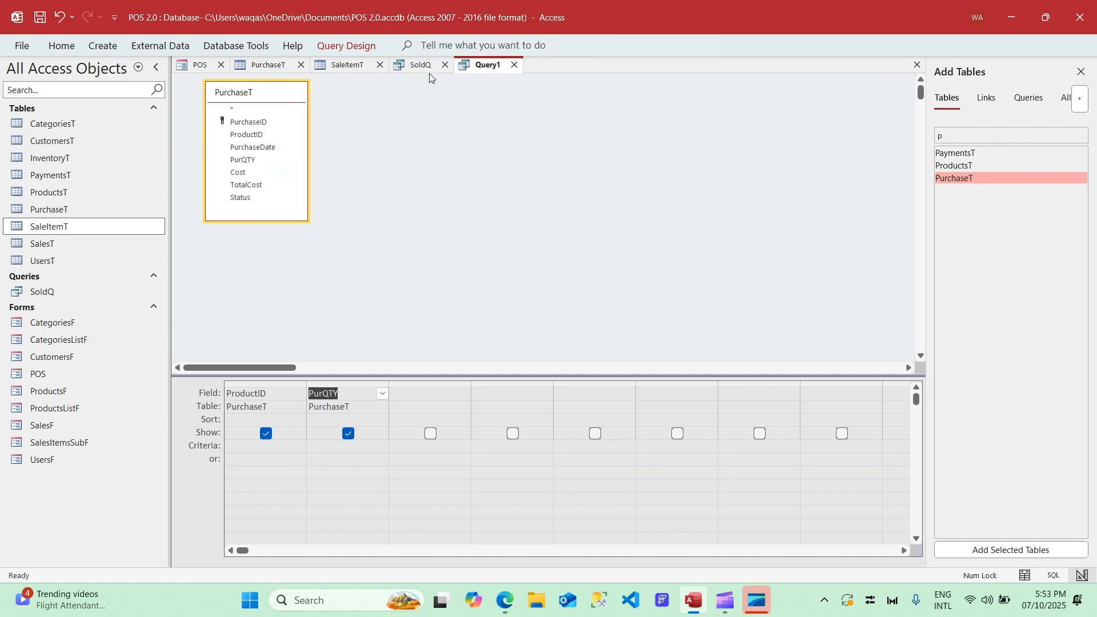
Turn on Totals for the purchase query and set the PurQTY field's total to Sum
left_click(329, 46)
left_click(612, 80)
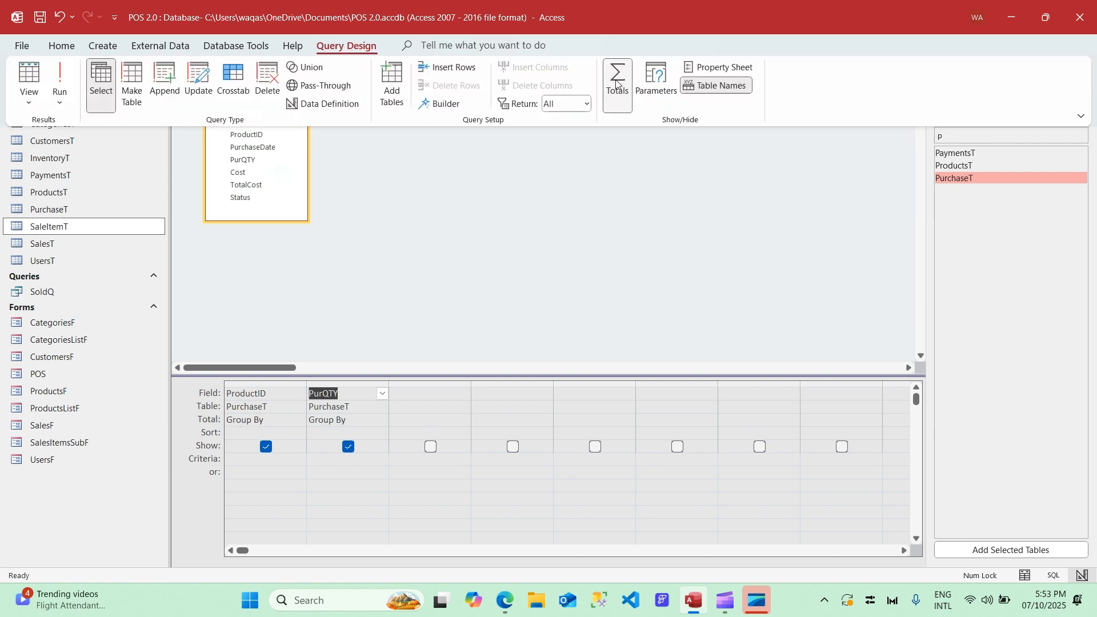
left_click(366, 420)
left_click_drag(365, 420, 298, 409)
type("Sum")
key("Tab")
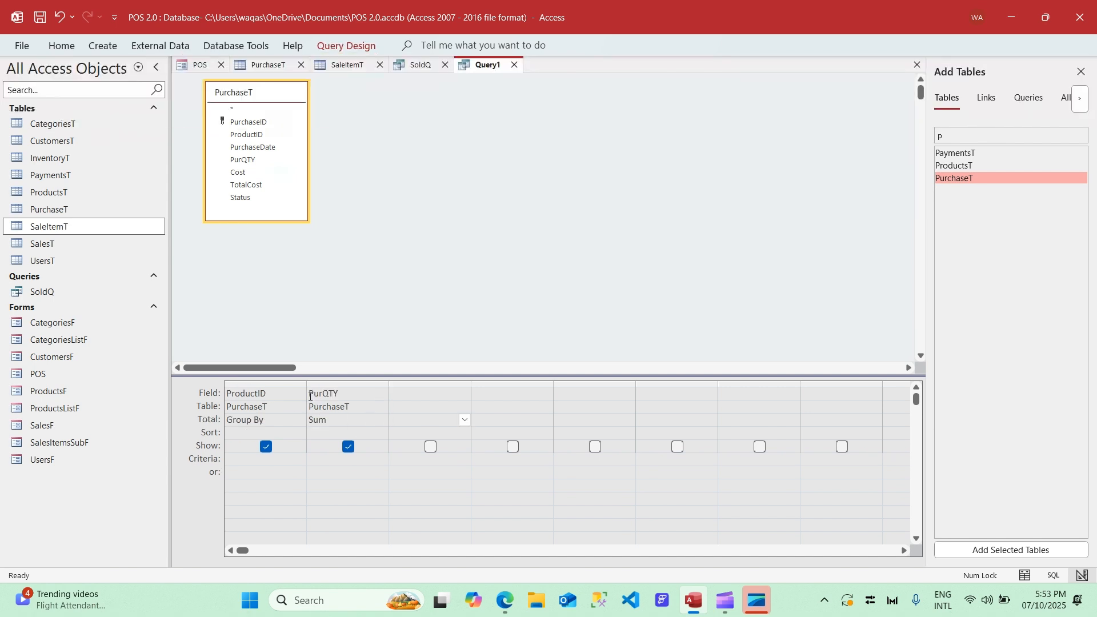
Give the summed PurQTY column the alias Purchase and show the query's datasheet
left_click(310, 395)
type("Purchase:")
key("Tab")
right_click(489, 64)
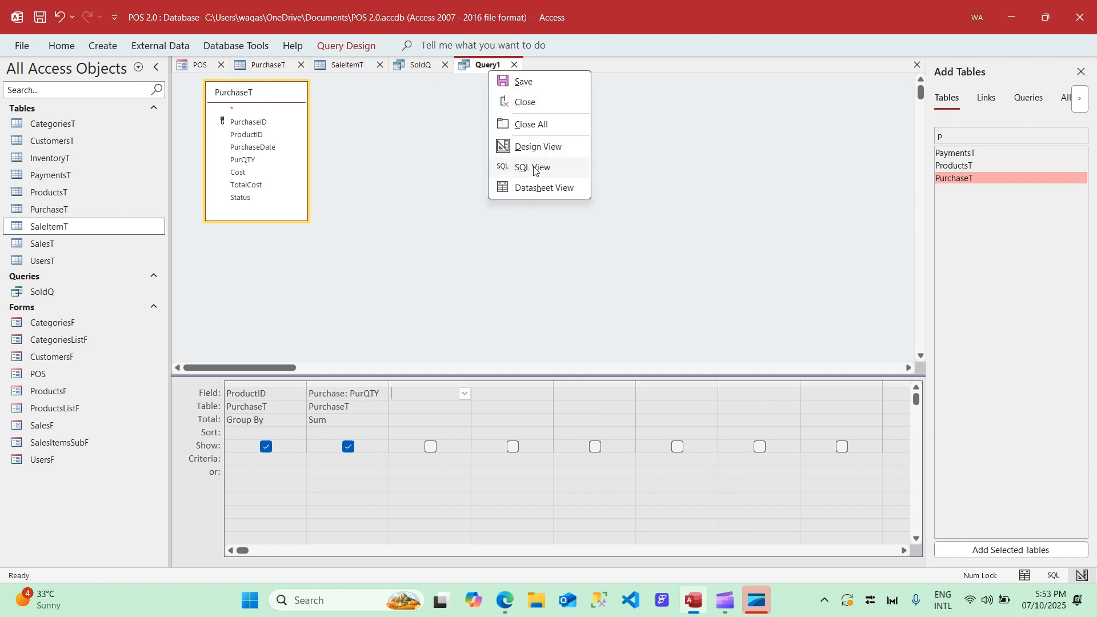
left_click(508, 186)
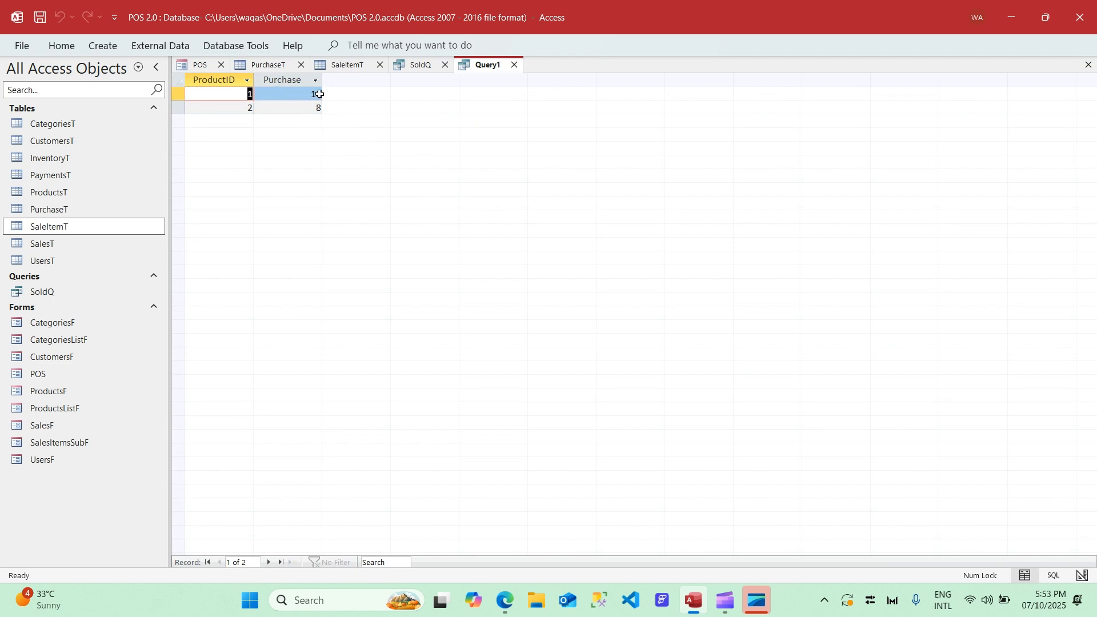
Save the purchase totals query as OurchaseQ and close it
right_click(487, 71)
left_click(520, 85)
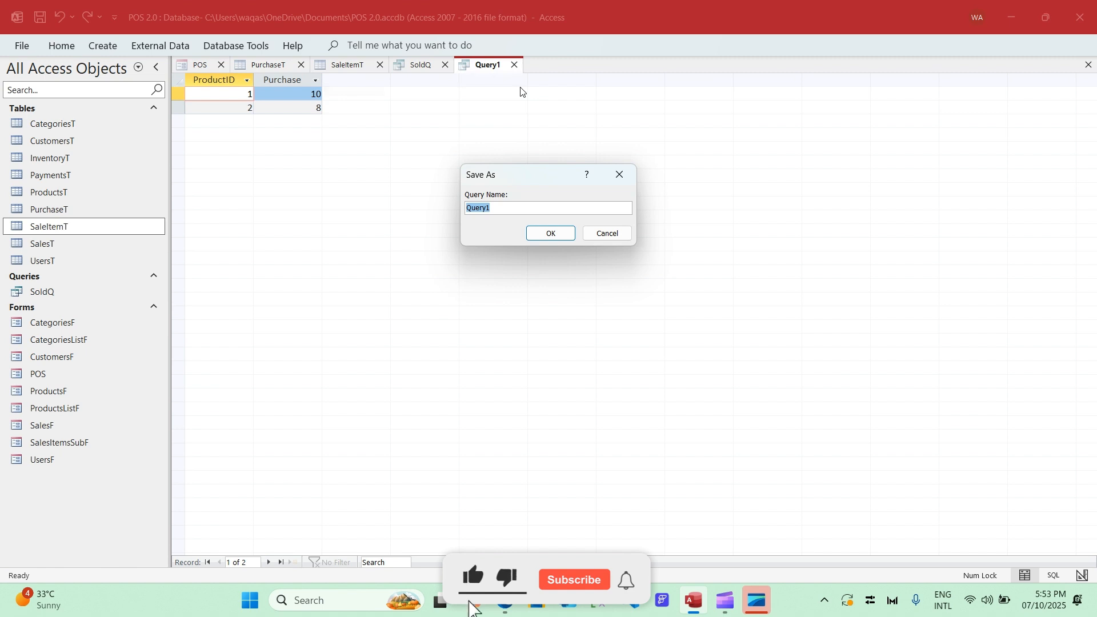
type("OurchaseQ")
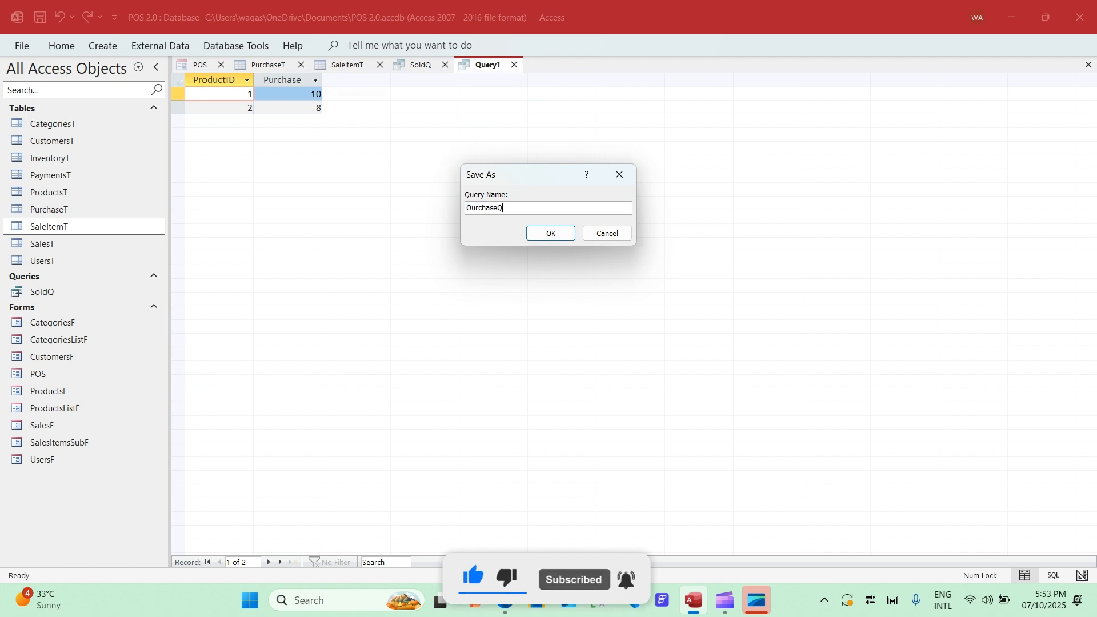
key("Return")
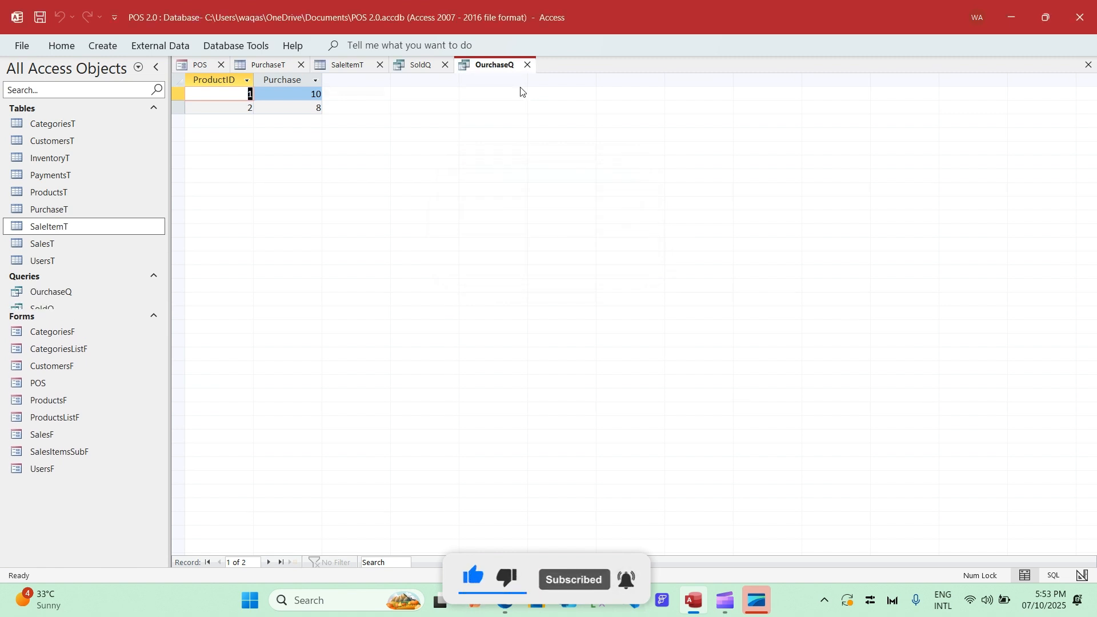
left_click(515, 65)
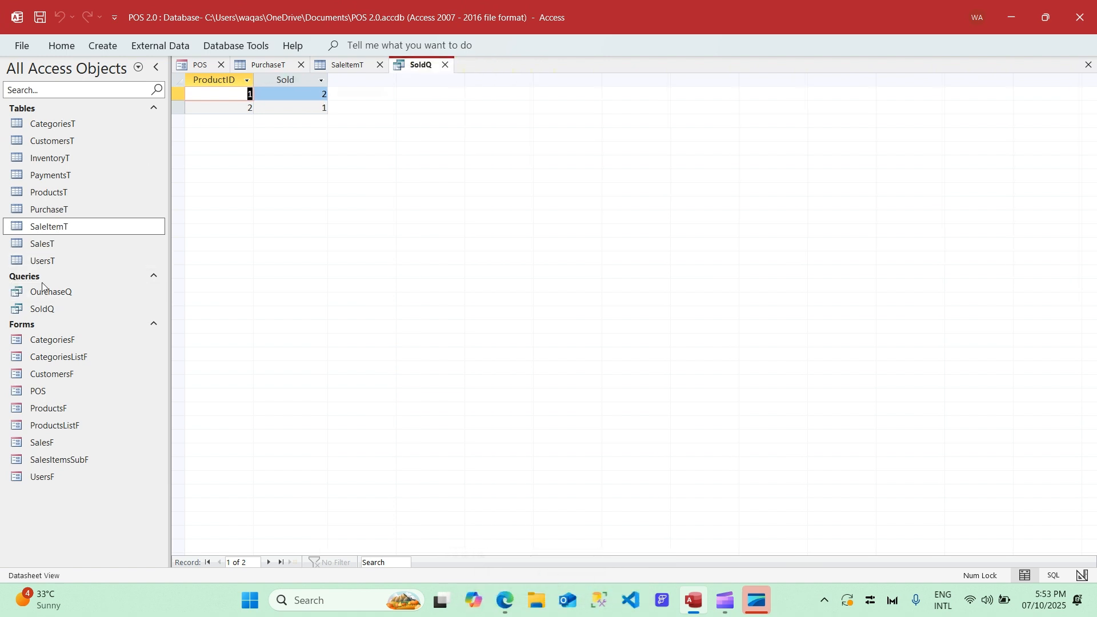
Rename the OurchaseQ query to PurchaseQ
right_click(65, 294)
left_click(111, 390)
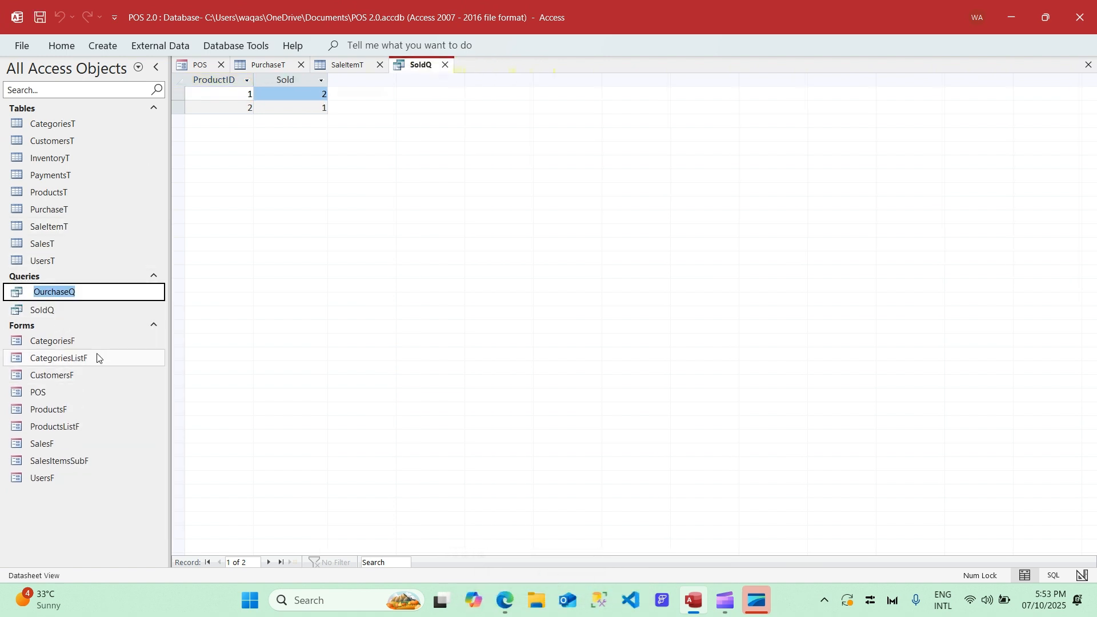
key("Home")
key("Delete")
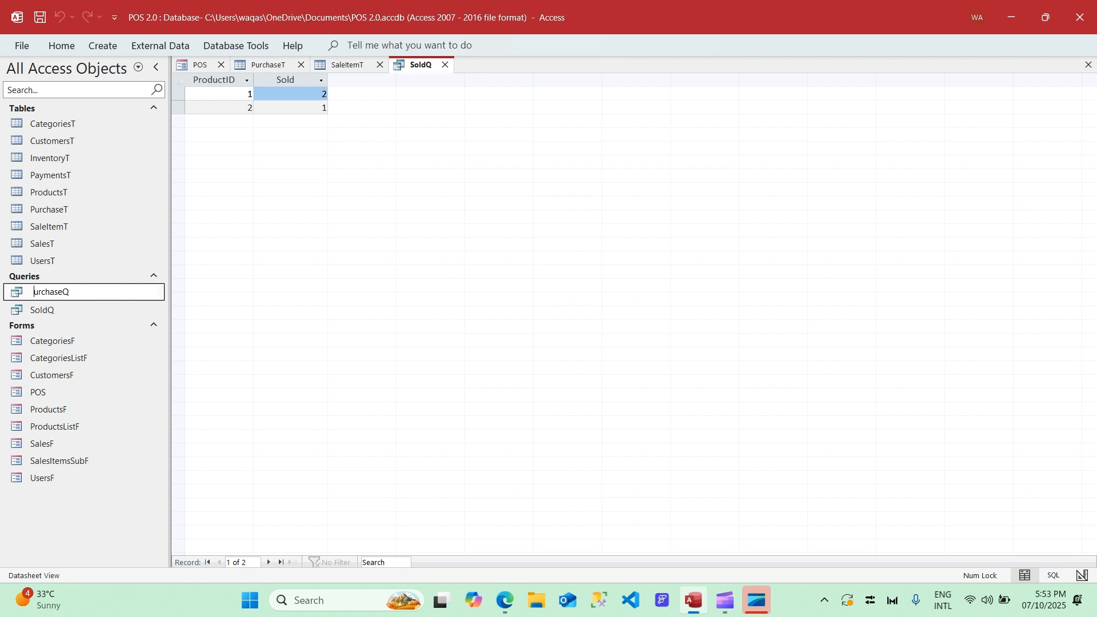
type("P")
key("Return")
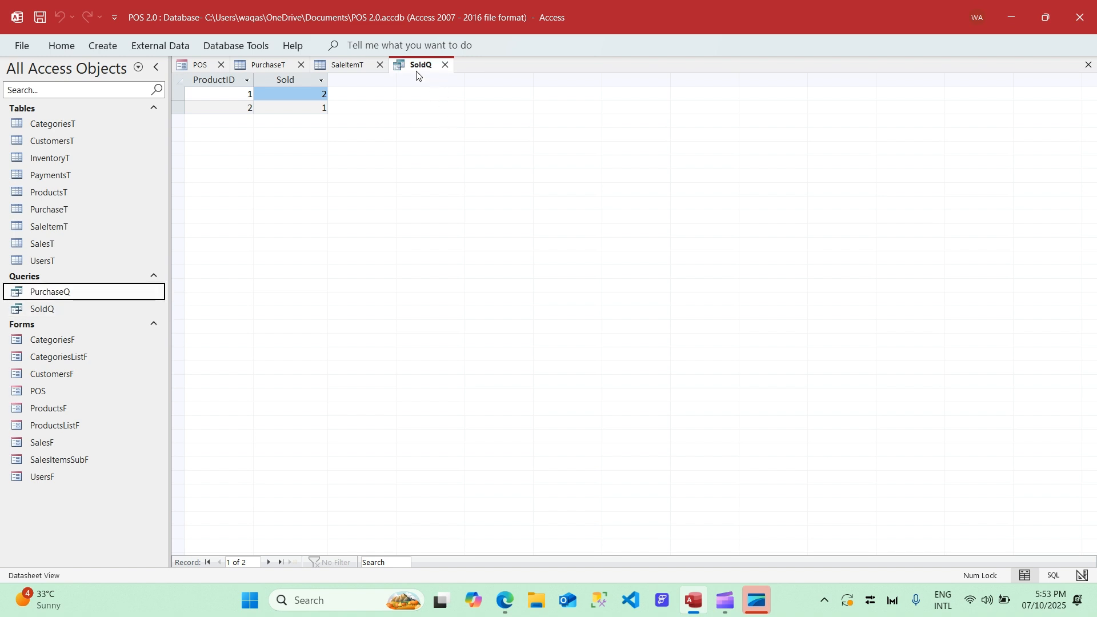
Close the SaleItemT and PurchaseT tables, saving PurchaseT's layout changes, and open the PurchaseQ datasheet
left_click(380, 65)
left_click(301, 65)
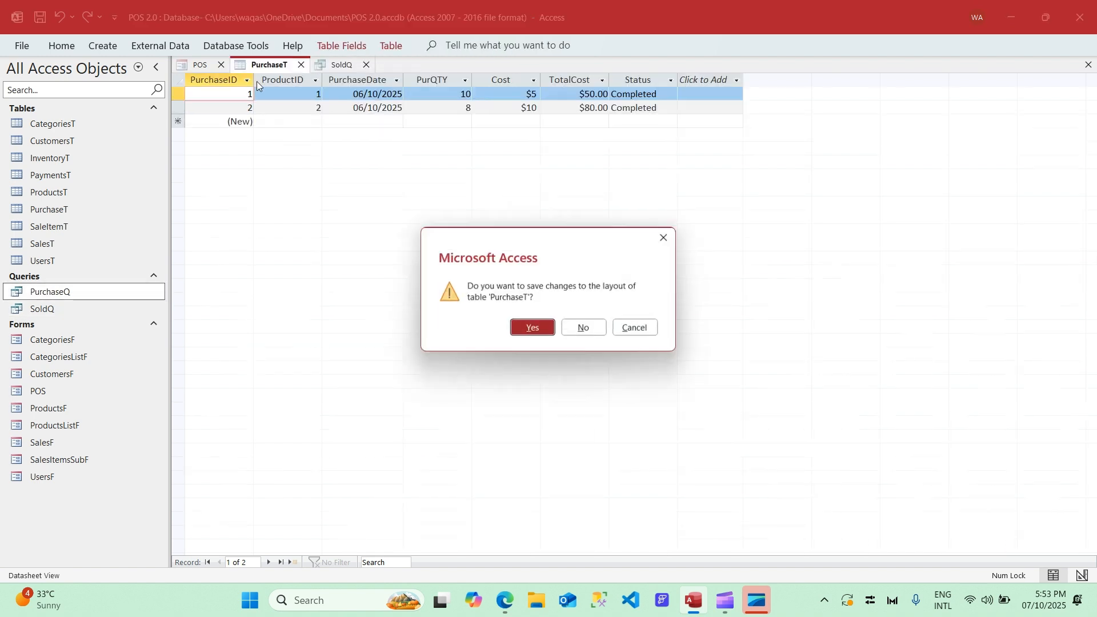
left_click(530, 326)
left_click(46, 308)
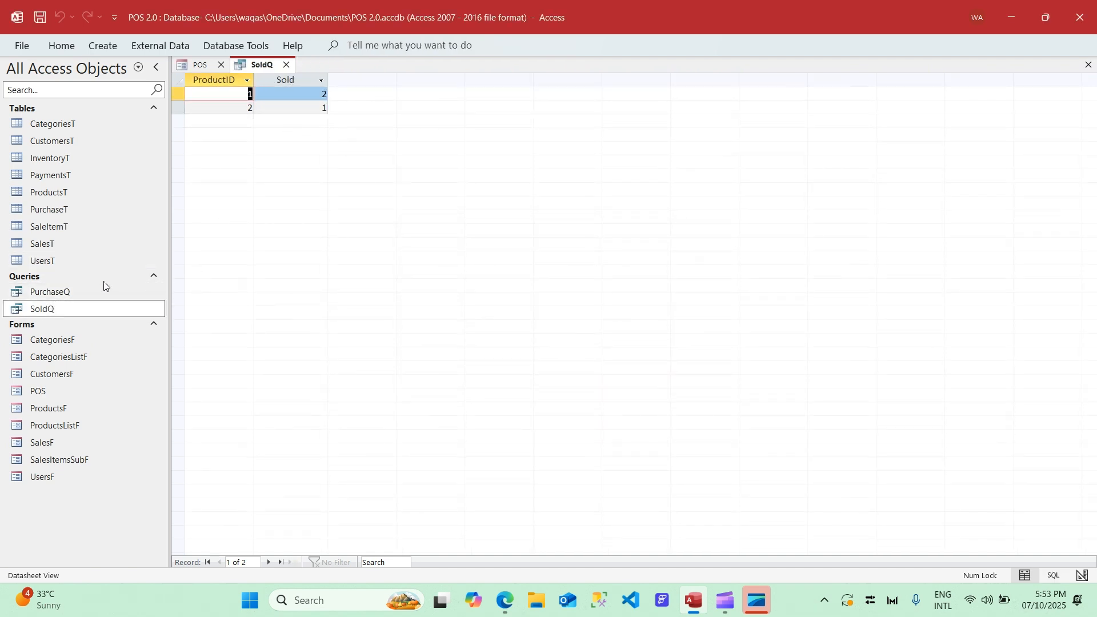
double_click(87, 292)
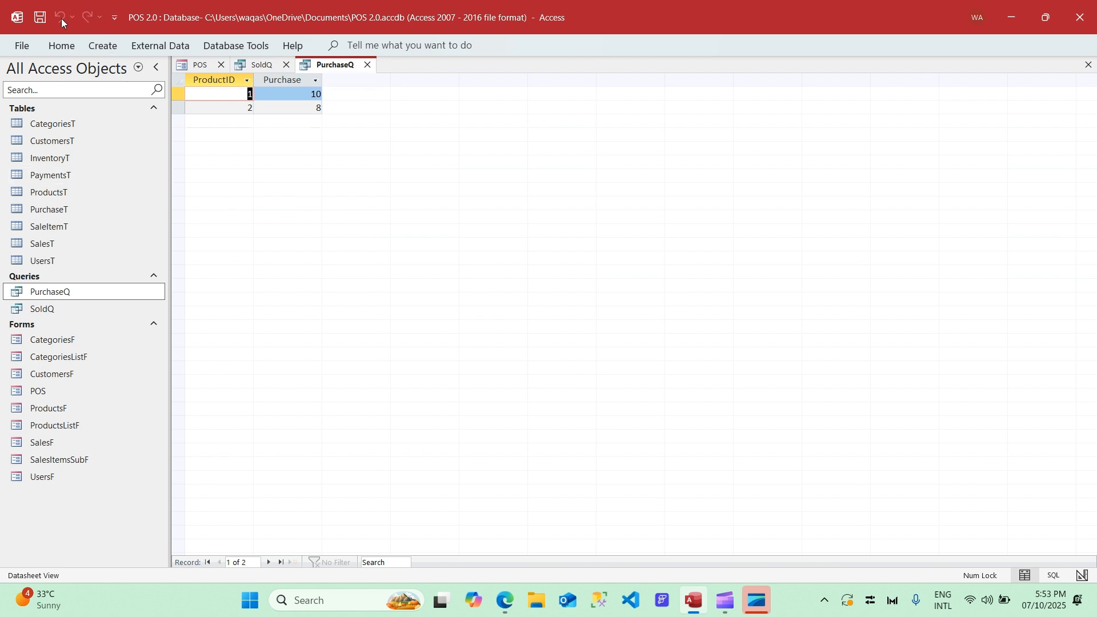
Create a new query in Design View with PurchaseQ, SoldQ and the ProductsT table as sources
left_click(103, 45)
left_click(249, 97)
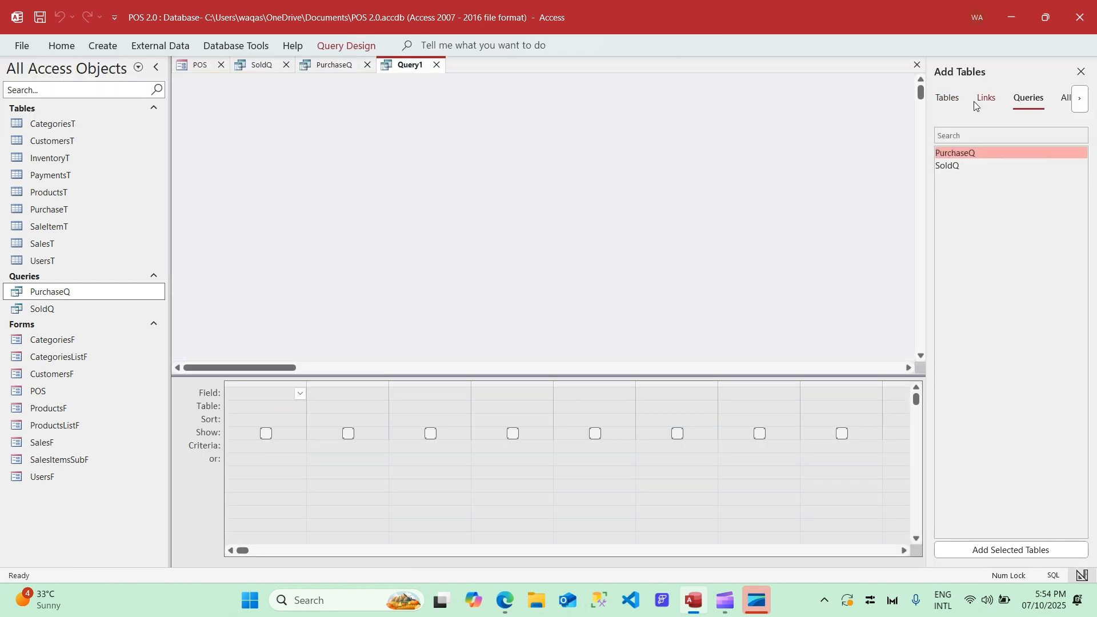
double_click(974, 154)
double_click(955, 167)
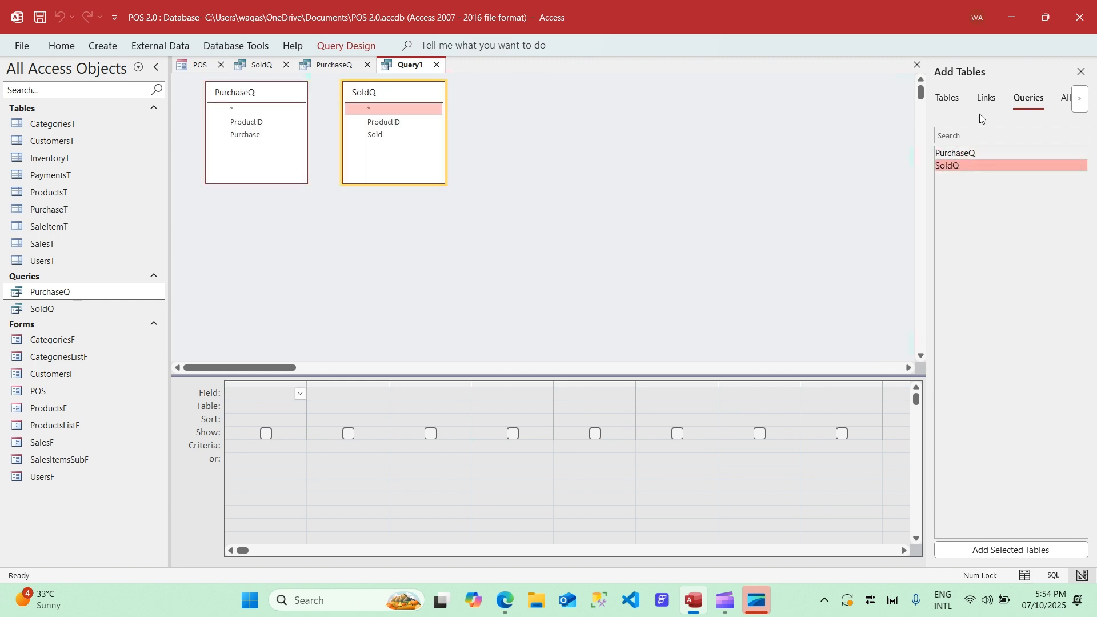
left_click(946, 98)
type("p")
type("pro")
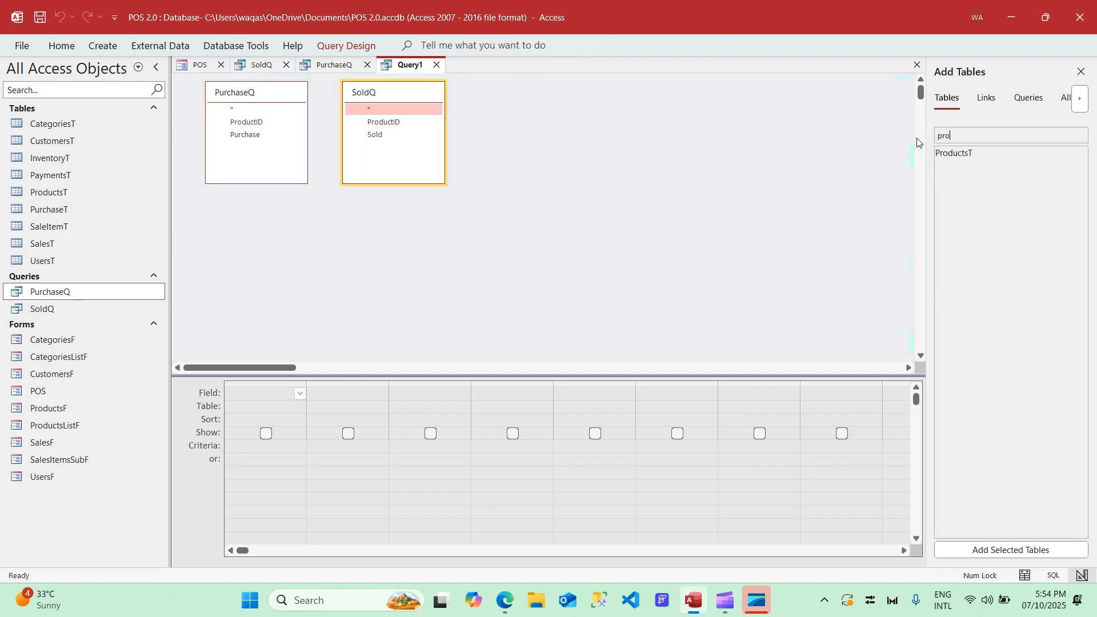
double_click(973, 153)
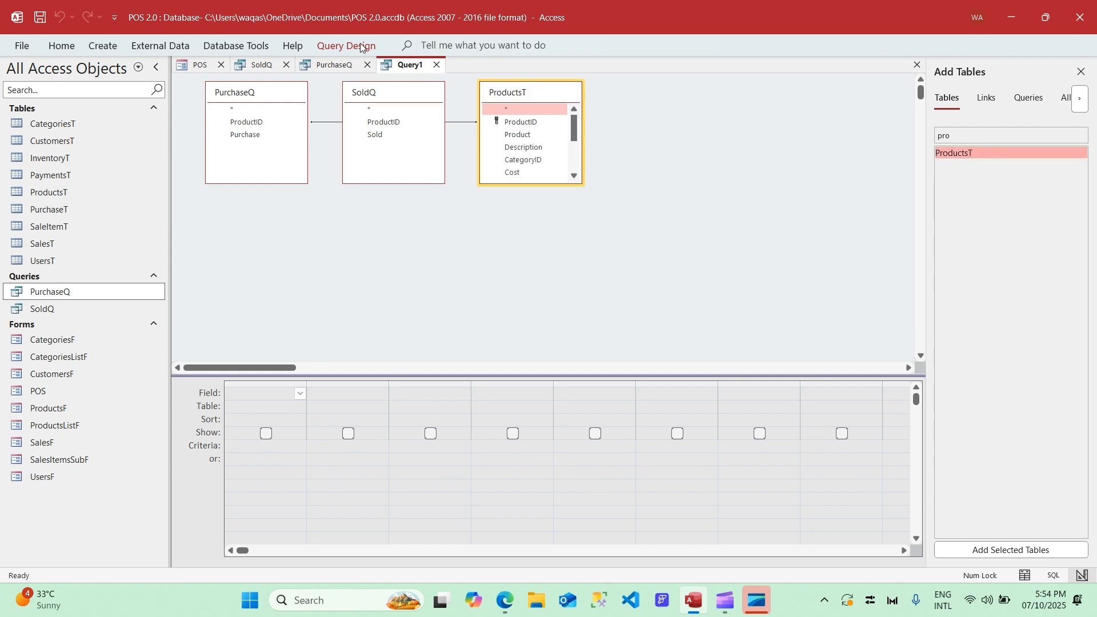
Arrange ProductsT between PurchaseQ and SoldQ, and join ProductsT to SoldQ on ProductID
left_click_drag(371, 93, 694, 113)
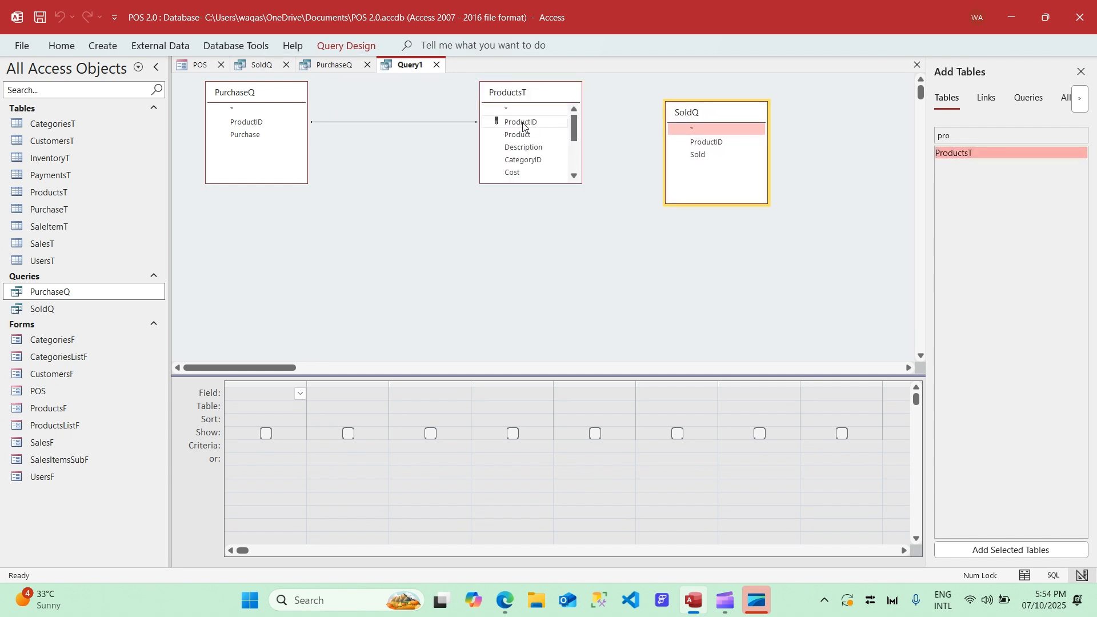
left_click_drag(522, 127, 708, 143)
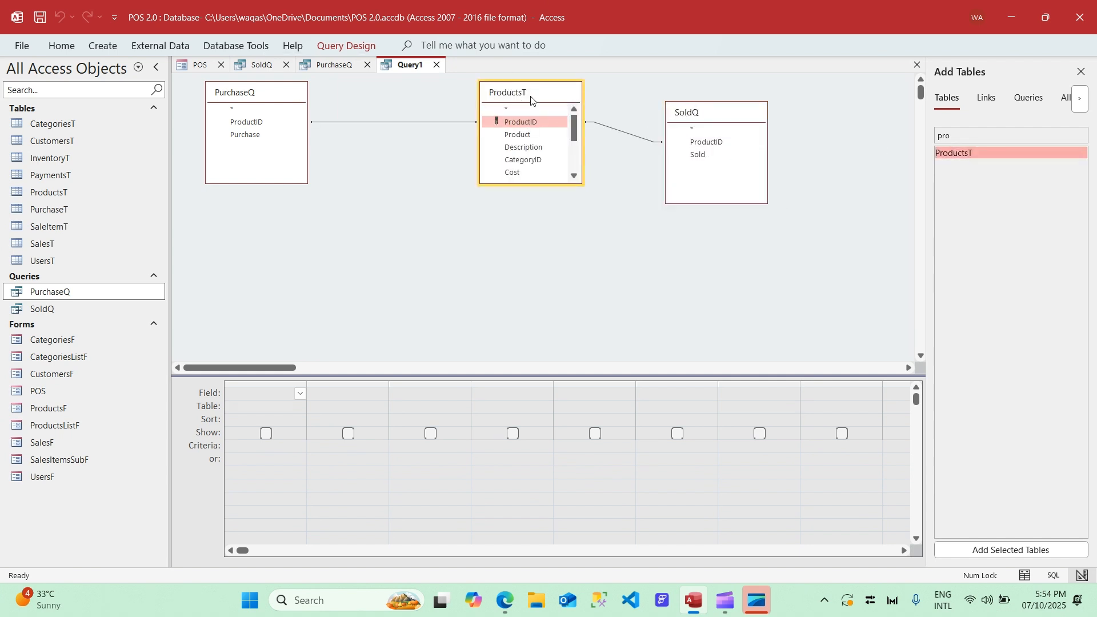
left_click_drag(532, 100, 471, 104)
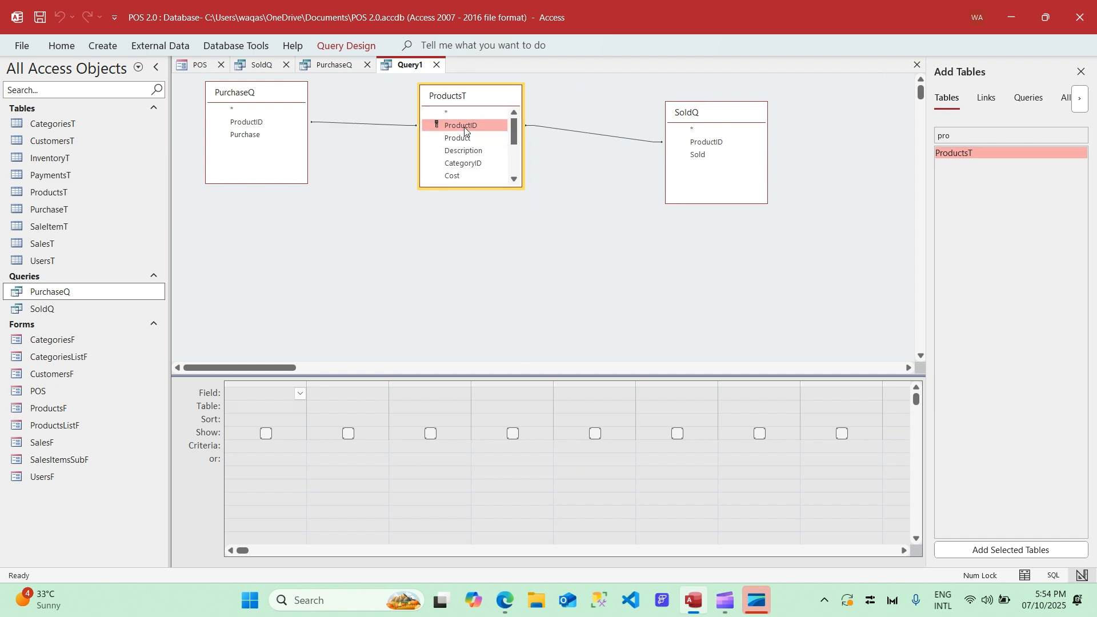
Add ProductID, Product, Description, CategoryID, Cost, RSP and Picture from ProductsT to the query
double_click(464, 127)
double_click(463, 137)
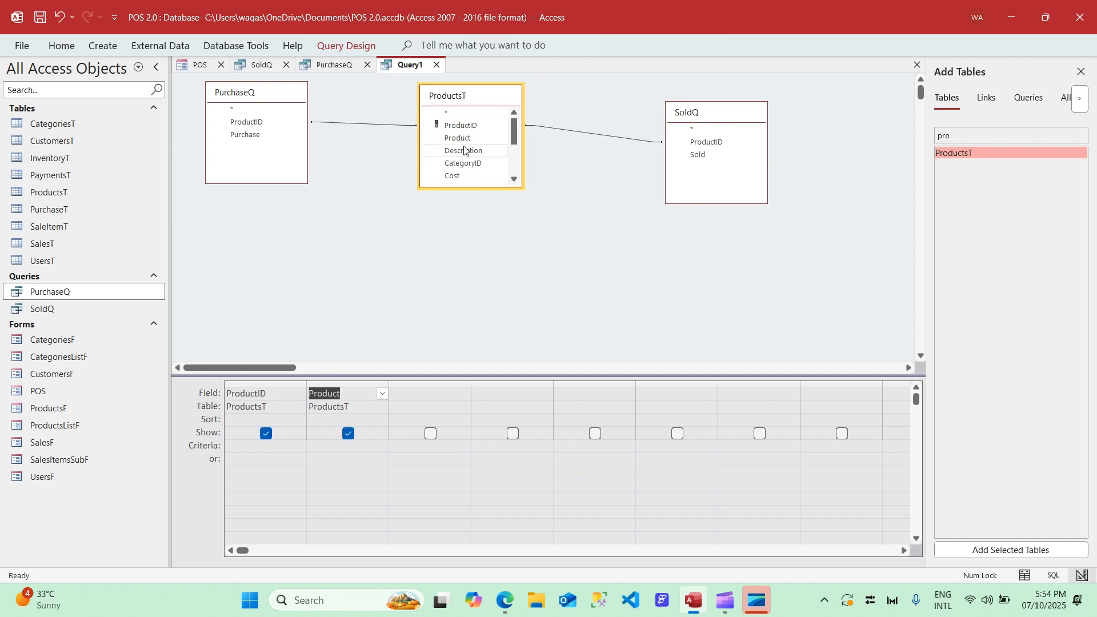
double_click(465, 150)
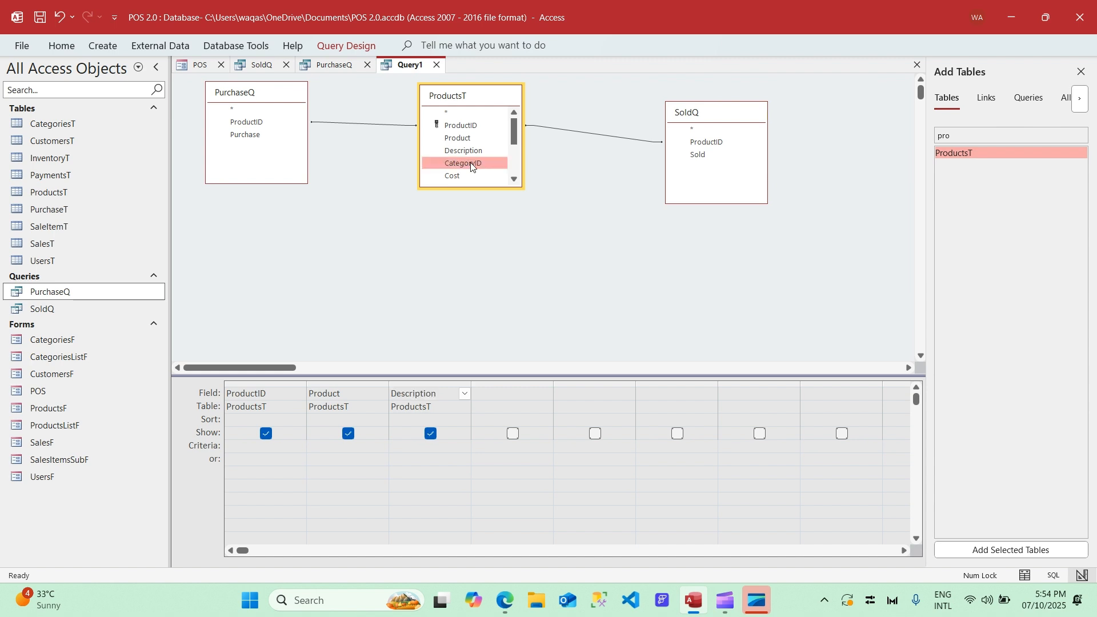
double_click(463, 163)
left_click_drag(466, 185, 466, 276)
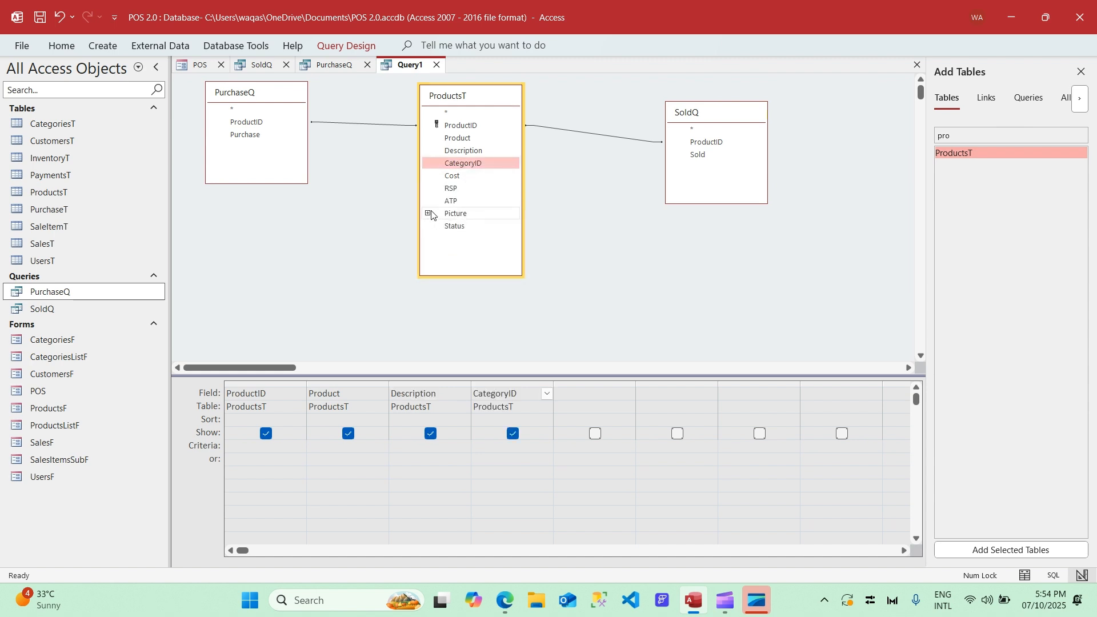
double_click(459, 176)
double_click(455, 189)
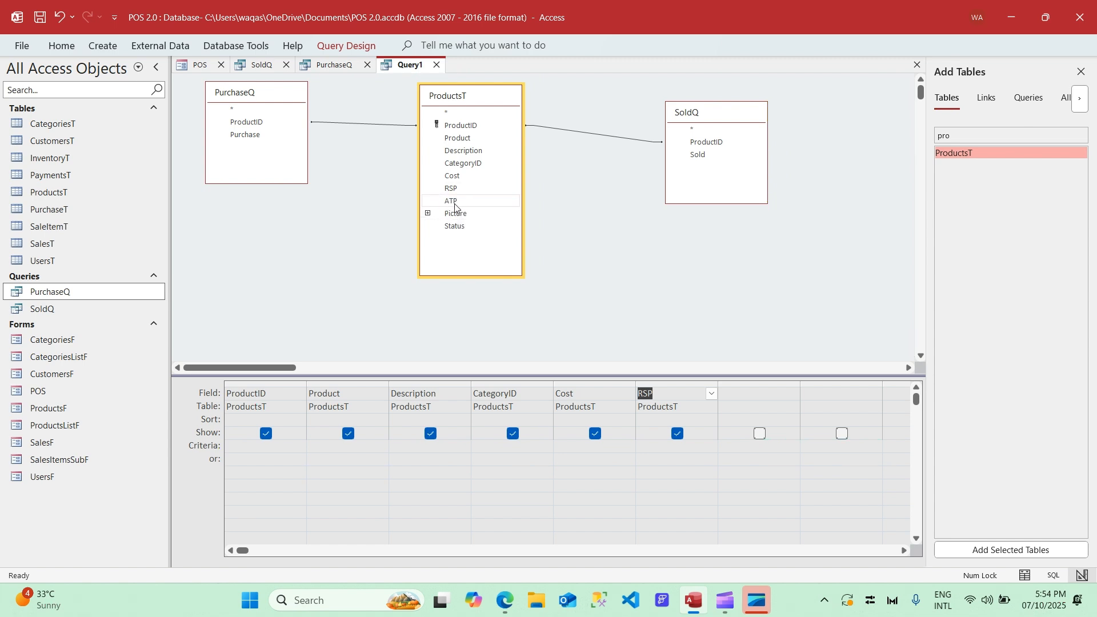
double_click(456, 214)
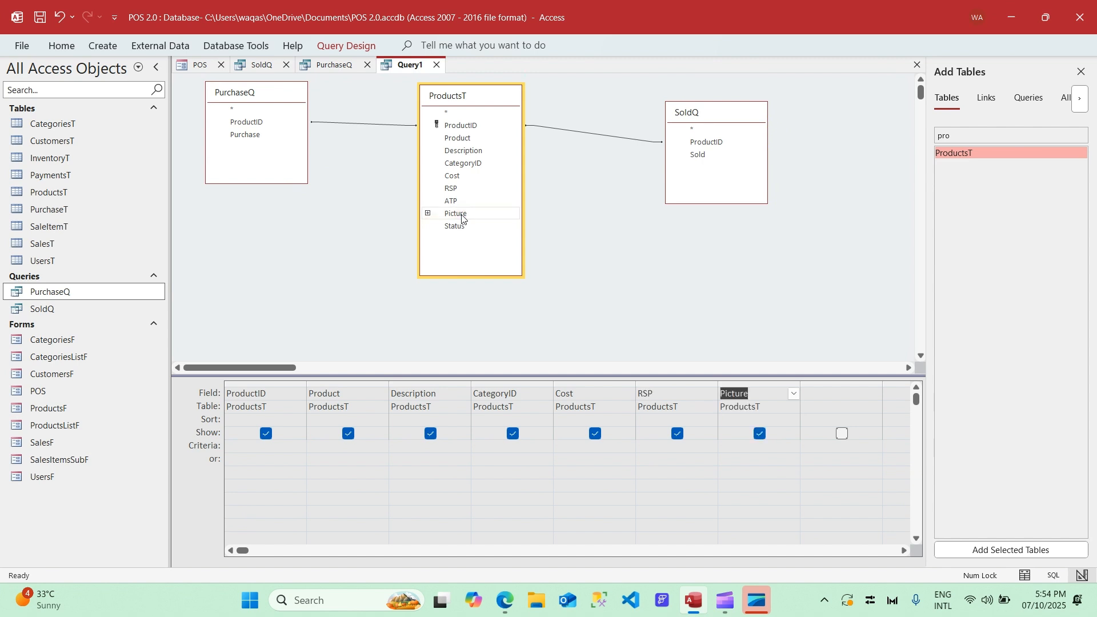
Add the Purchase field from PurchaseQ and the Sold field from SoldQ to the query
double_click(248, 135)
left_click(701, 155)
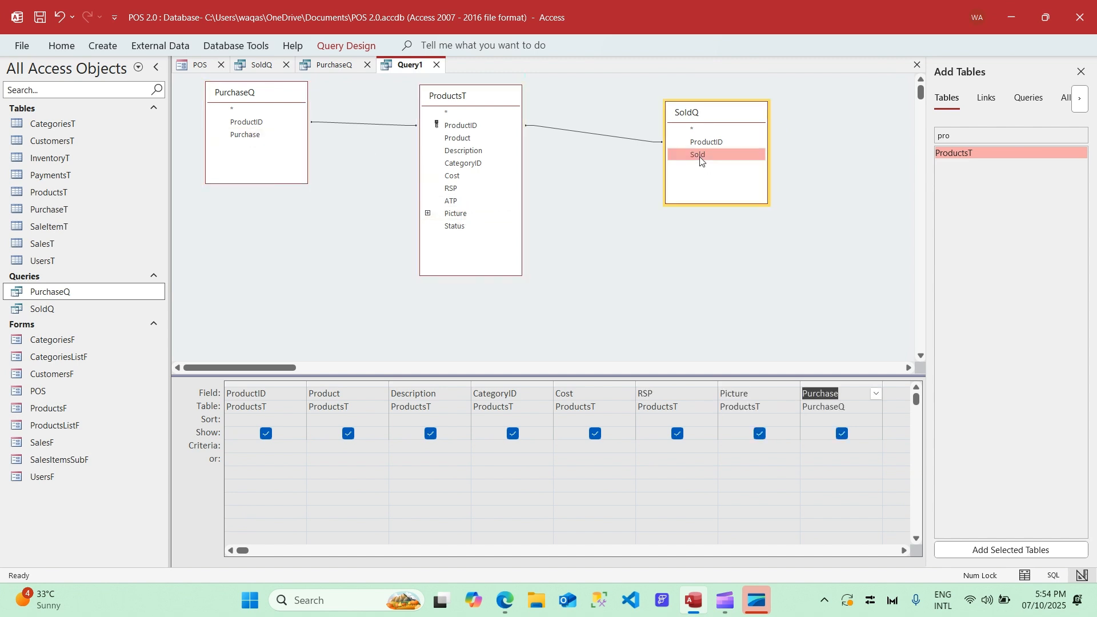
double_click(700, 156)
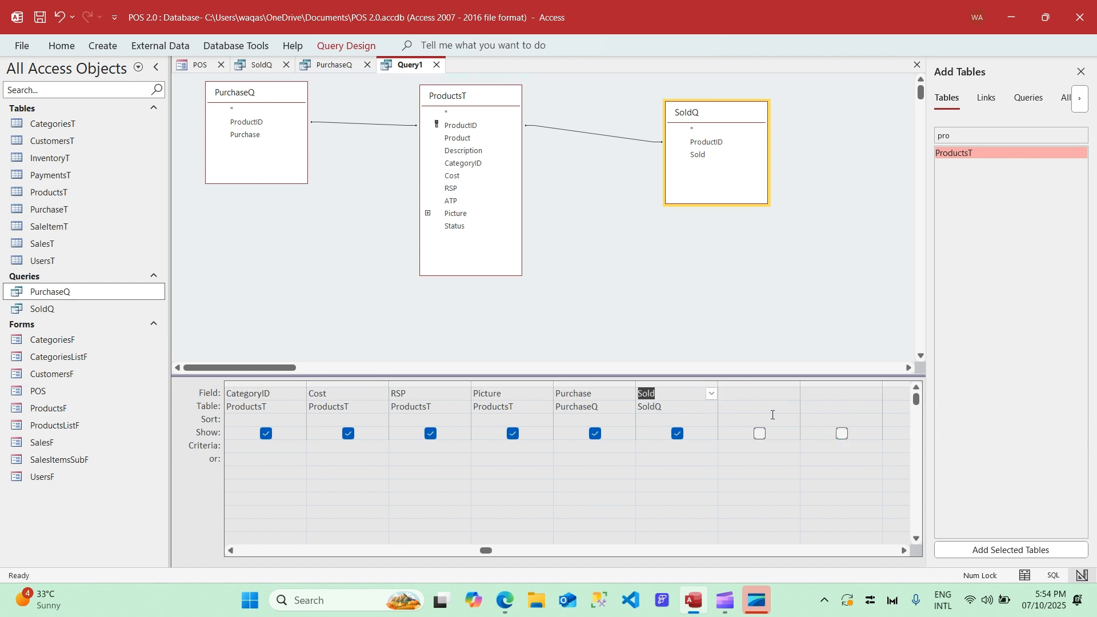
Add a calculated field named Availeble that subtracts Sold from Purchase
left_click(753, 393)
type("Availebl")
type("e: Purchase")
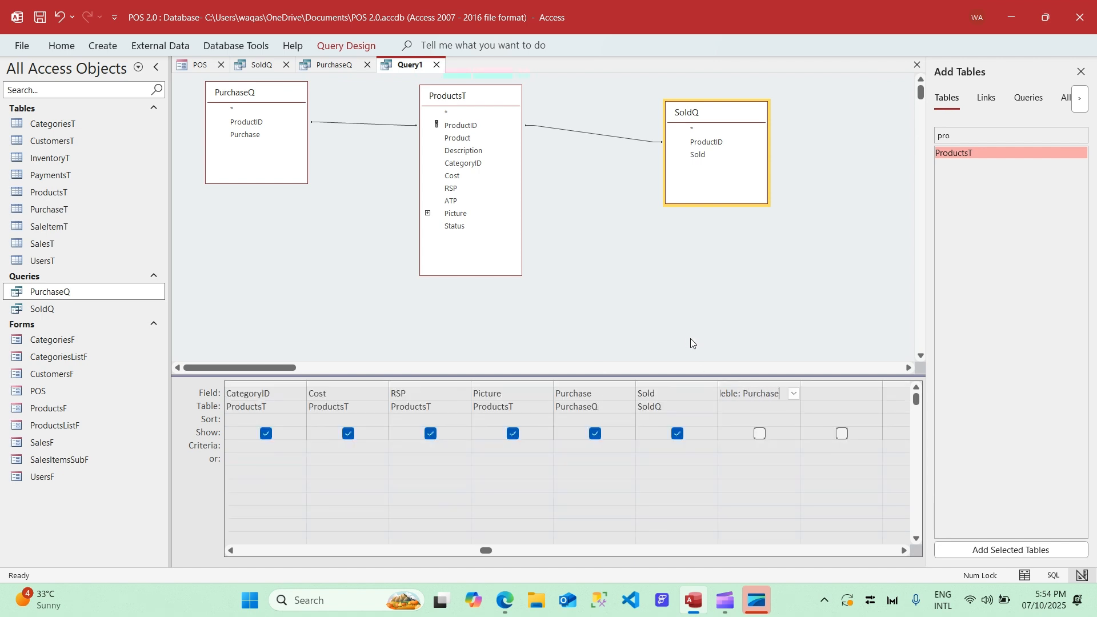
type("-Sold")
key("Tab")
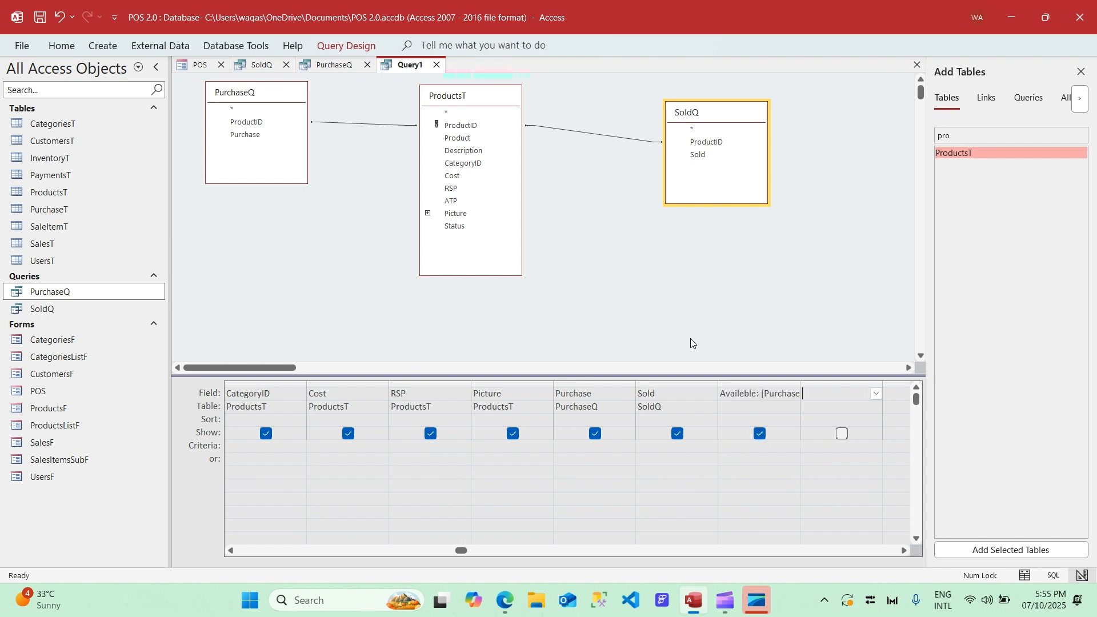
Display the query results and check the Purchase, Sold and Availeble values for Fresh Fruits
right_click(401, 67)
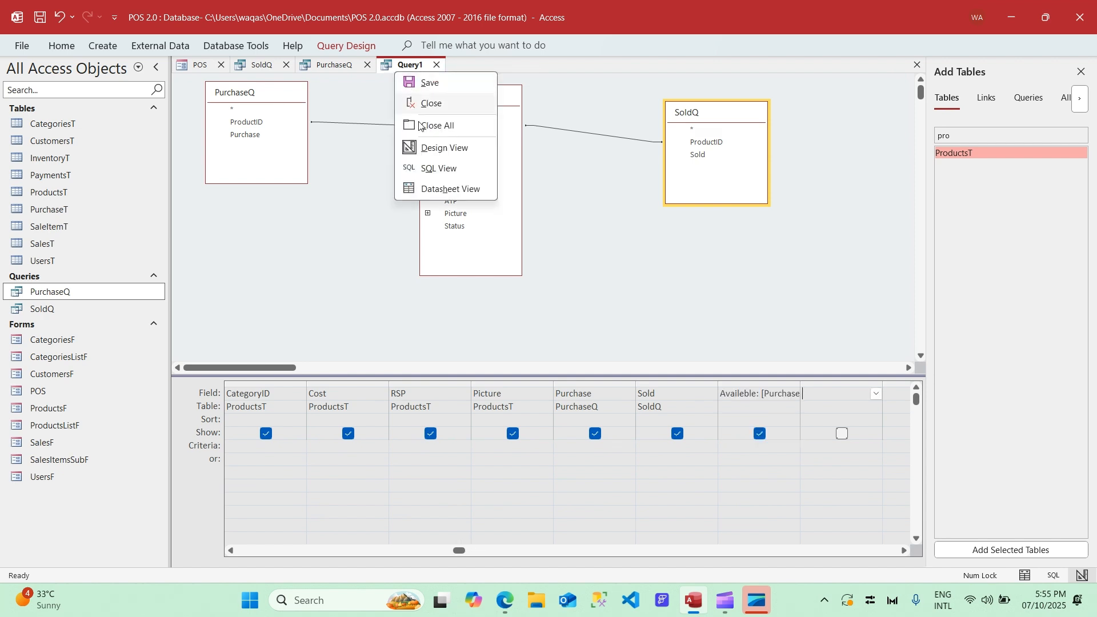
left_click(439, 186)
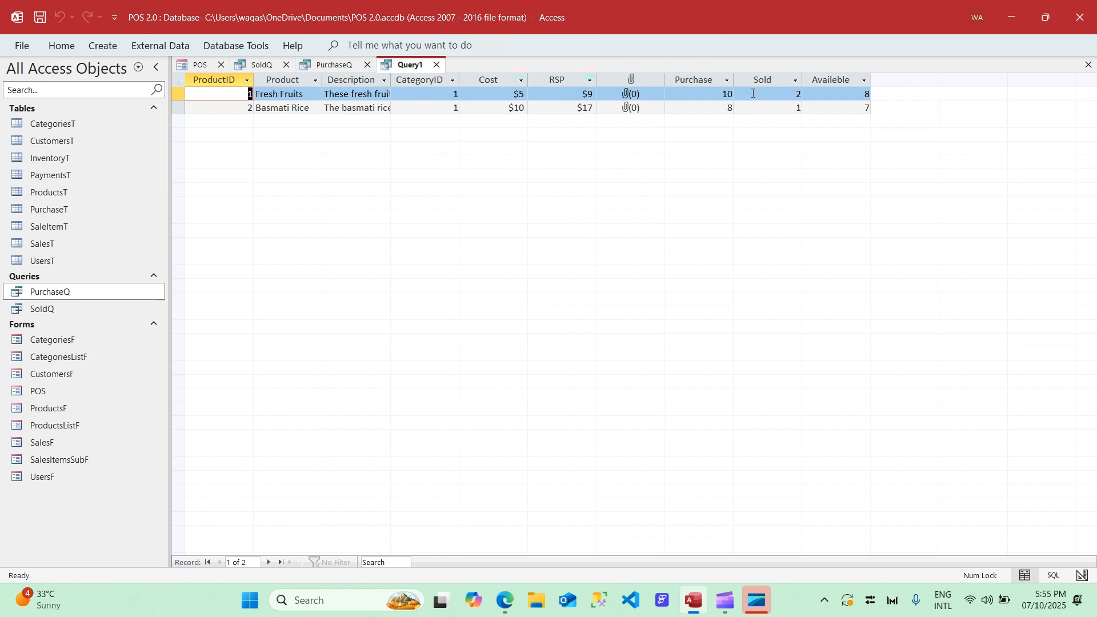
left_click(722, 93)
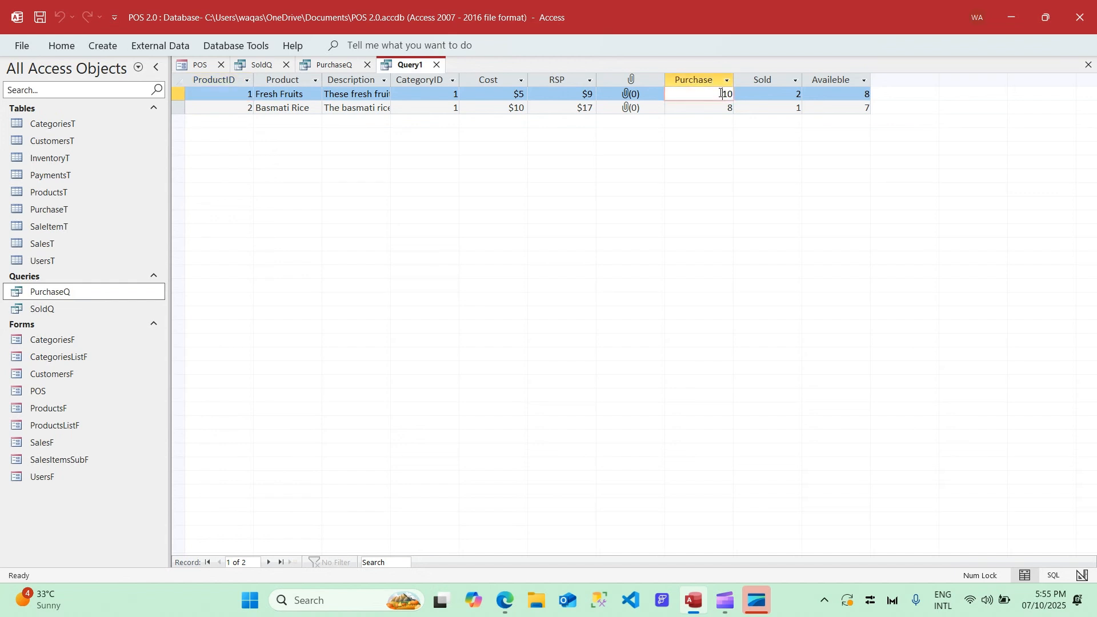
left_click(766, 91)
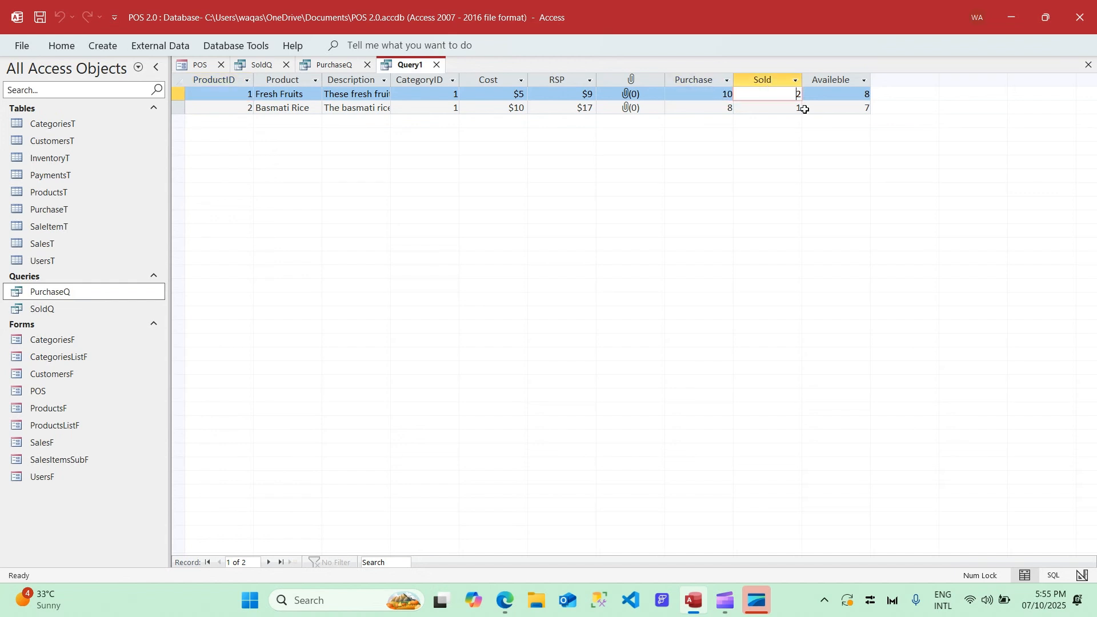
left_click(860, 95)
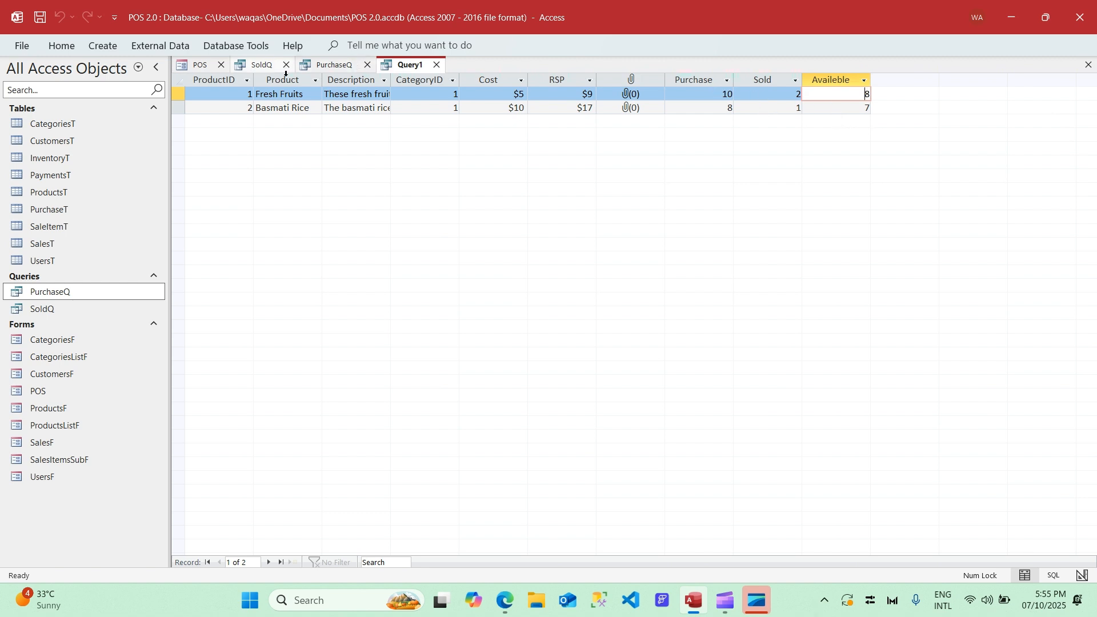
Save the stock query under the name InventoryQ
right_click(403, 65)
left_click(427, 83)
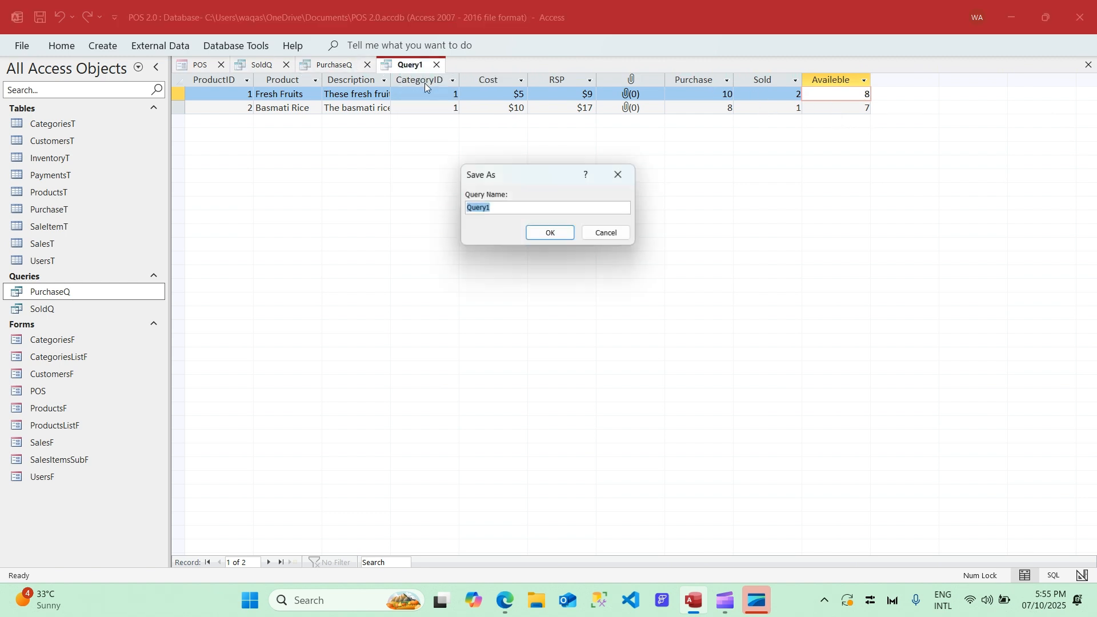
type("InventoryQ")
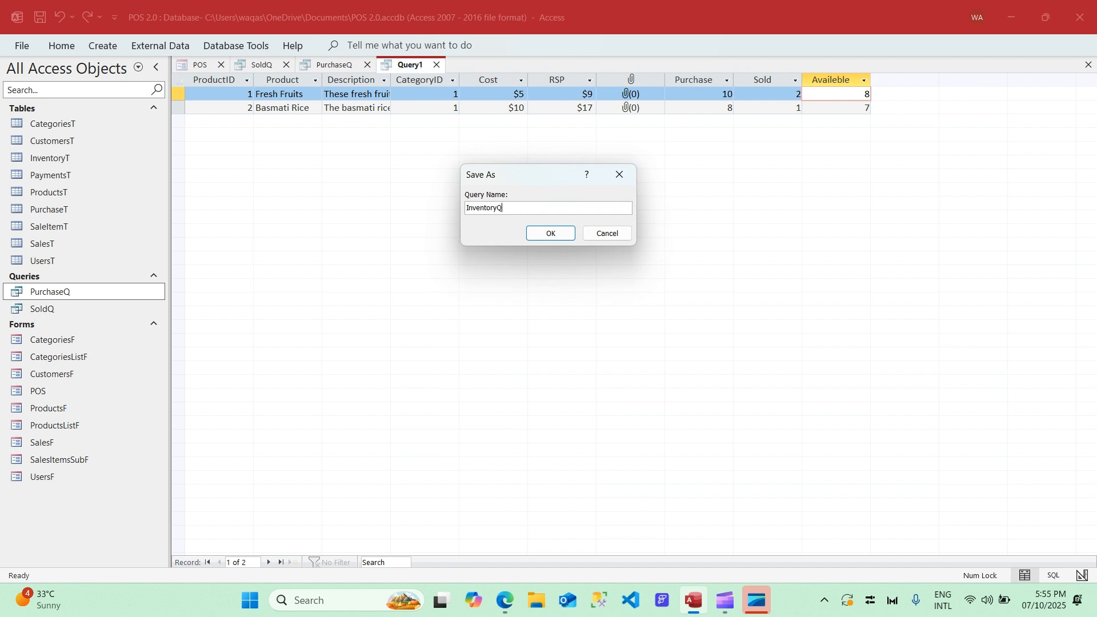
key("Return")
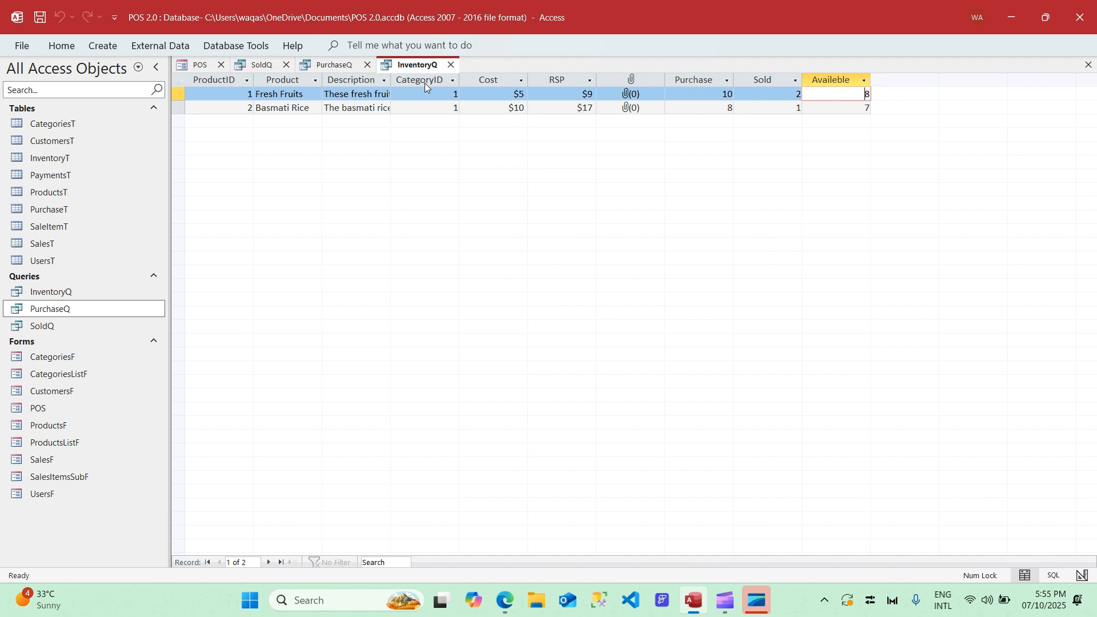
Compare the Purchase, Sold and Availeble columns in the InventoryQ results
left_click_drag(698, 80, 814, 80)
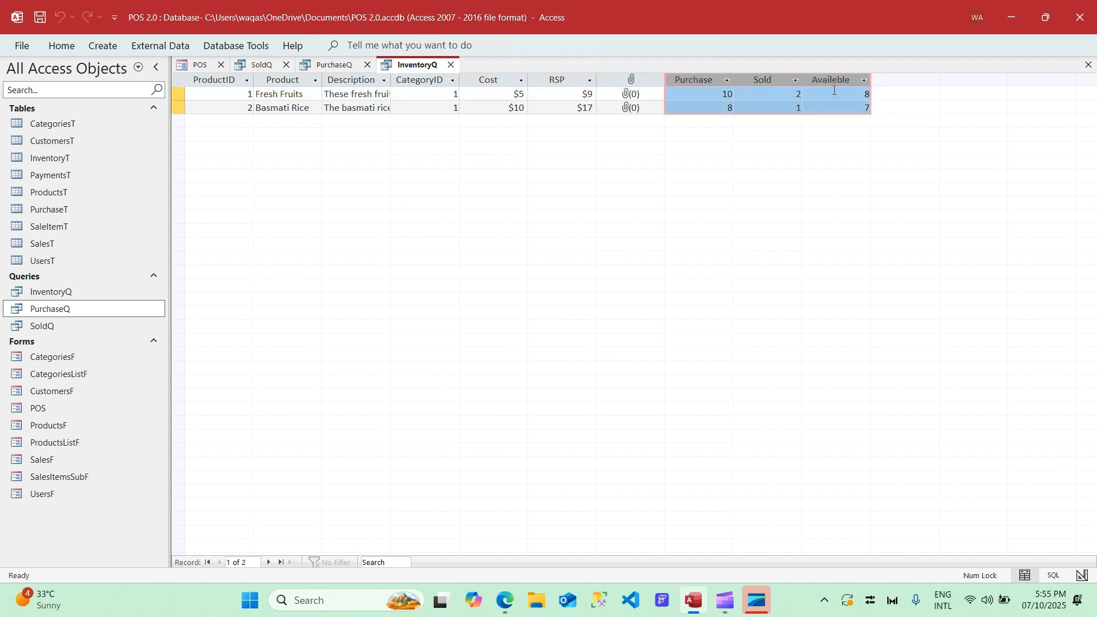
left_click(830, 95)
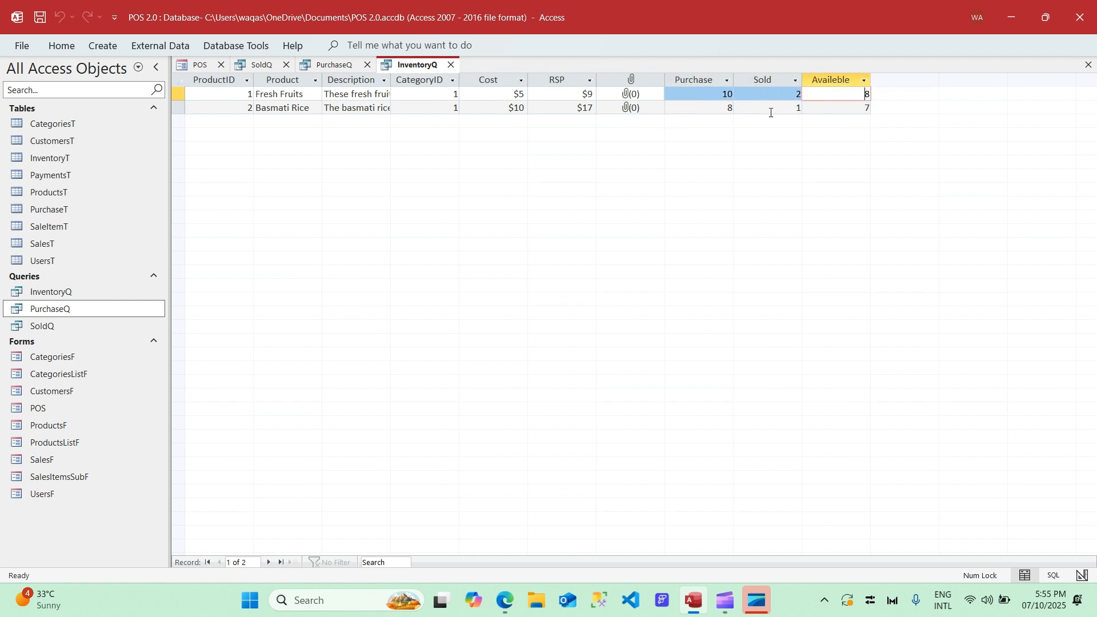
left_click_drag(786, 95, 808, 95)
key("Tab")
left_click(718, 93)
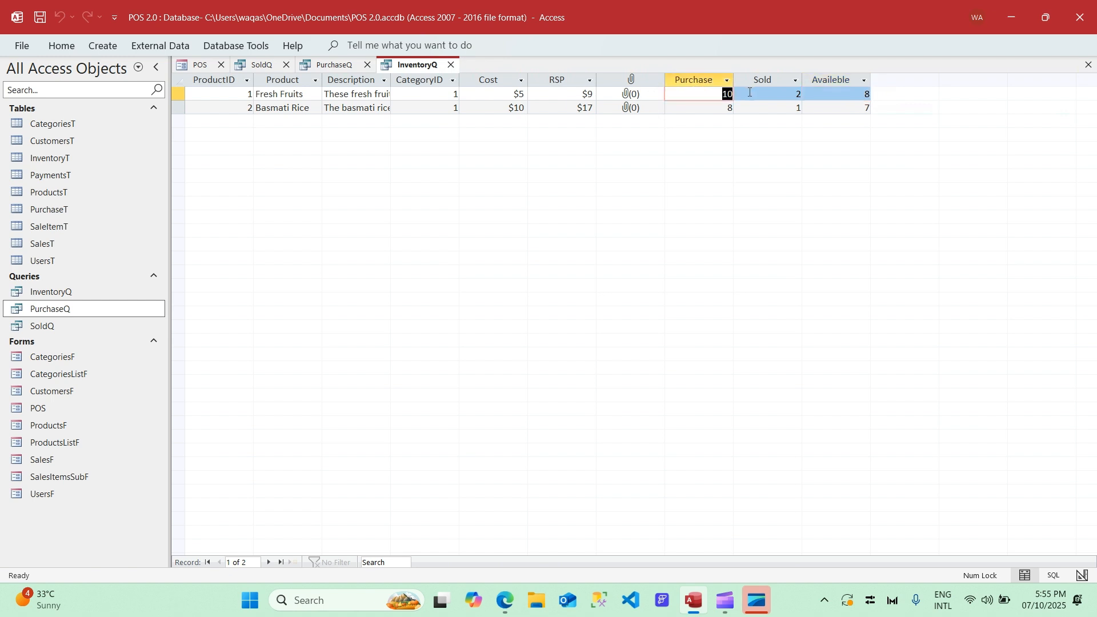
left_click_drag(838, 92, 839, 93)
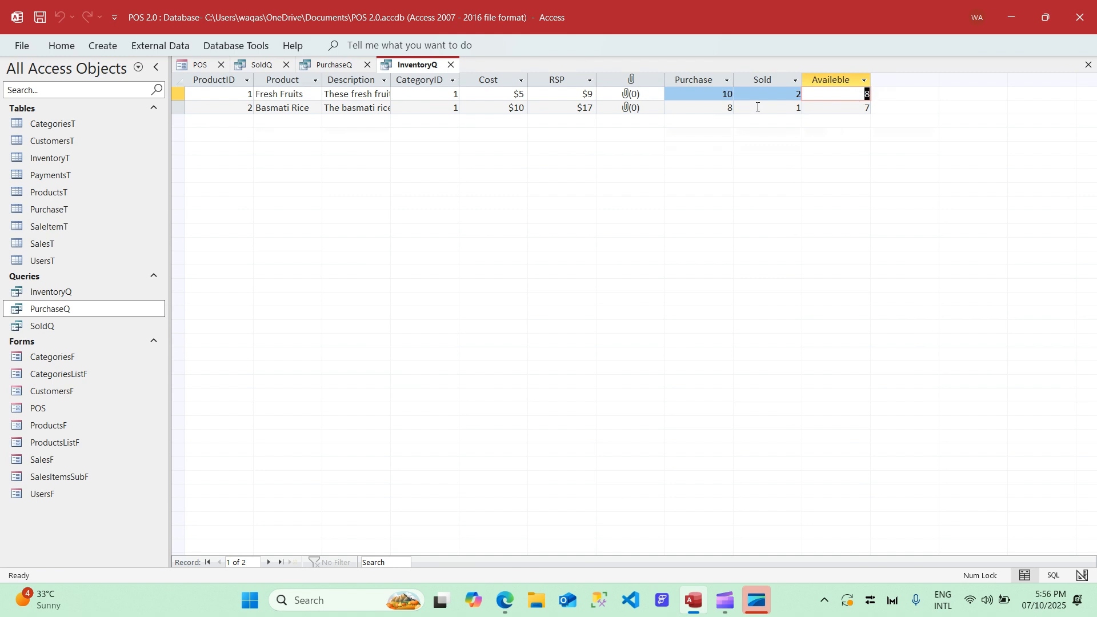
Save InventoryQ, close it along with PurchaseQ and SoldQ, and keep the SoldQ layout changes
right_click(410, 67)
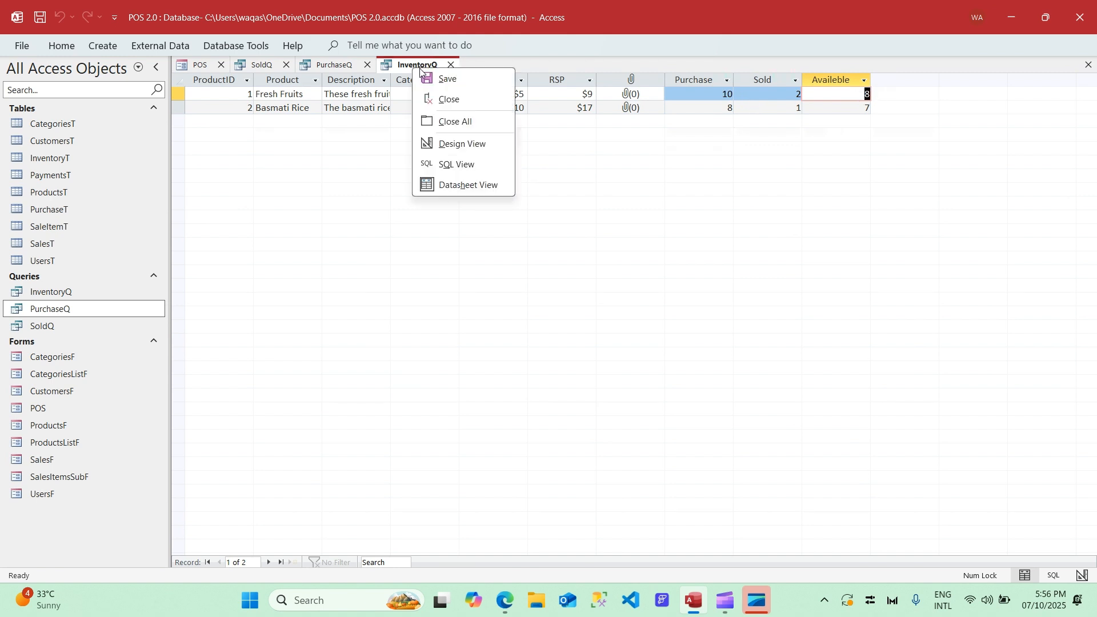
left_click(421, 76)
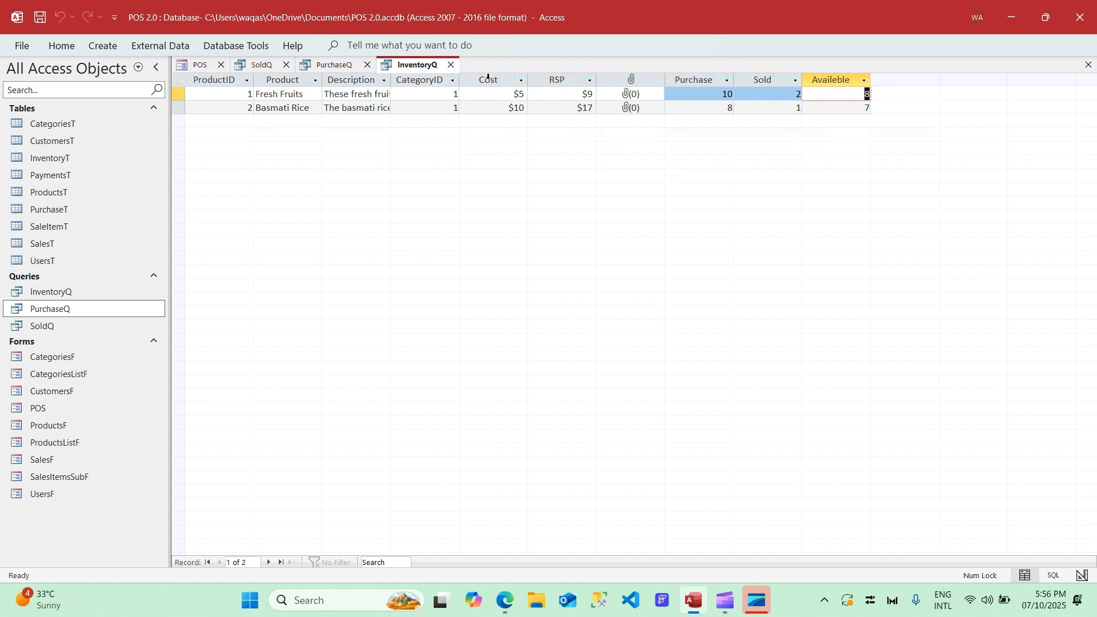
left_click(451, 66)
left_click(368, 65)
left_click(286, 65)
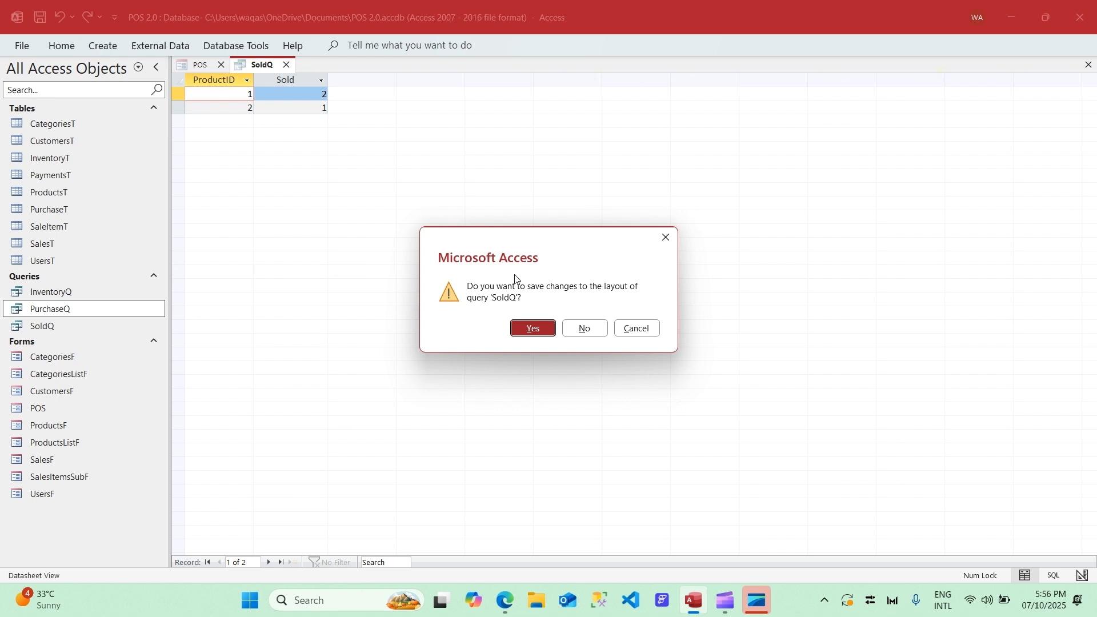
left_click(524, 326)
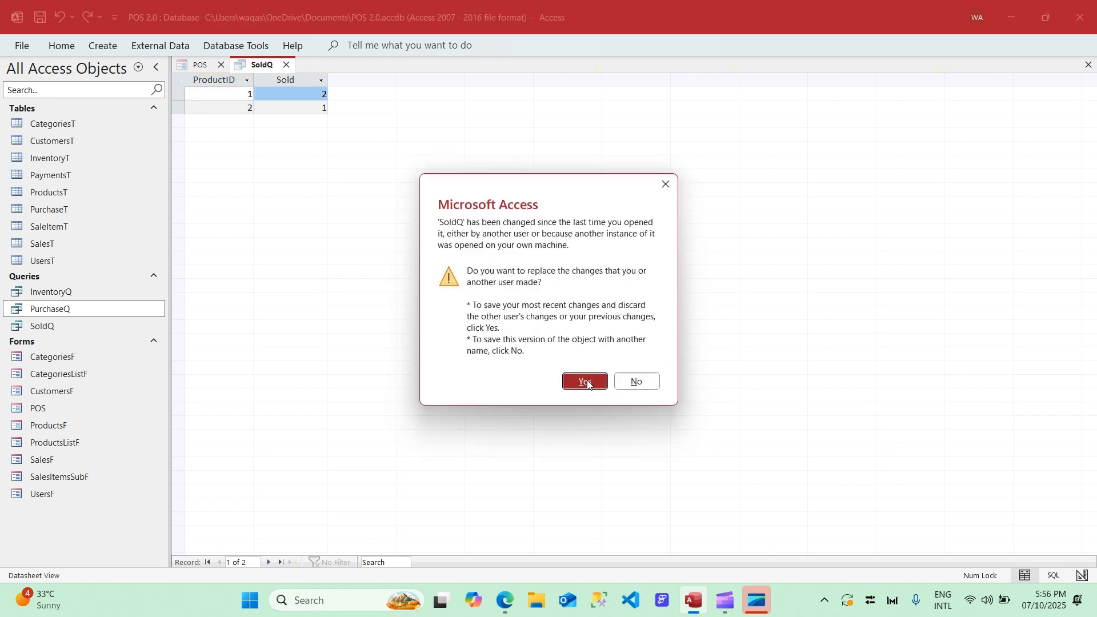
left_click(585, 382)
Run the POS form, add one more Basmati Rice to the sales order, and return the form to Design View
right_click(200, 64)
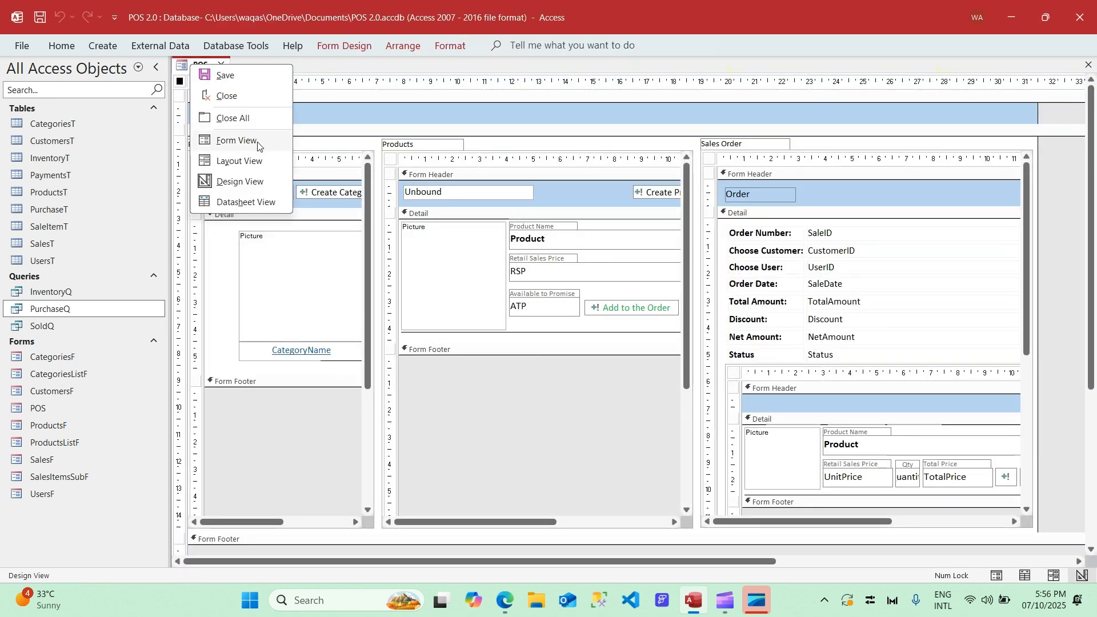
left_click(231, 142)
left_click_drag(775, 95, 773, 74)
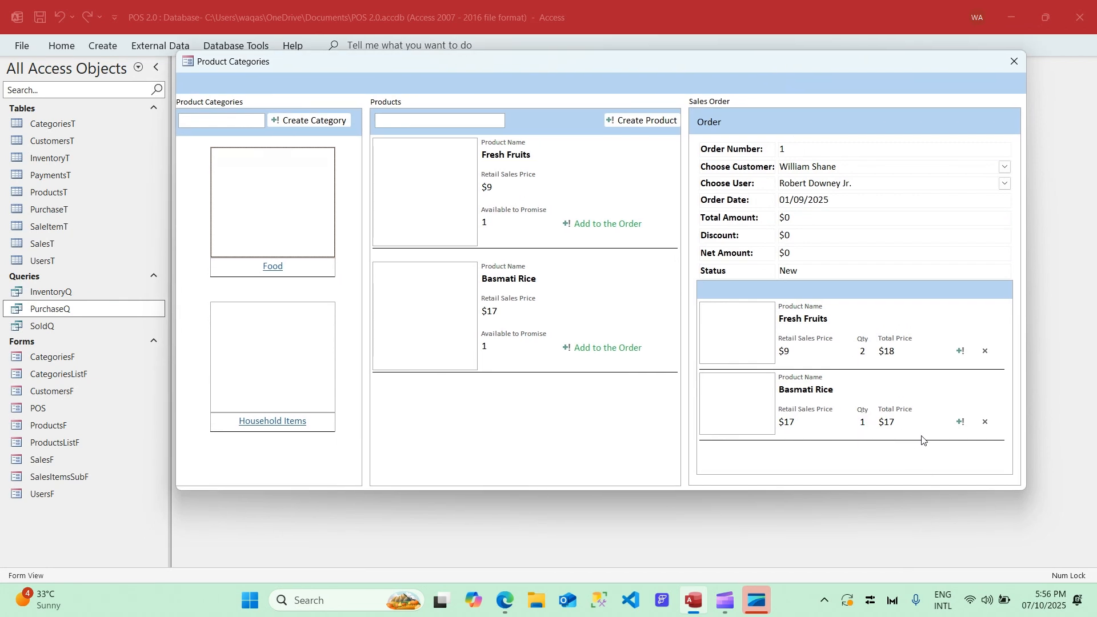
left_click(962, 424)
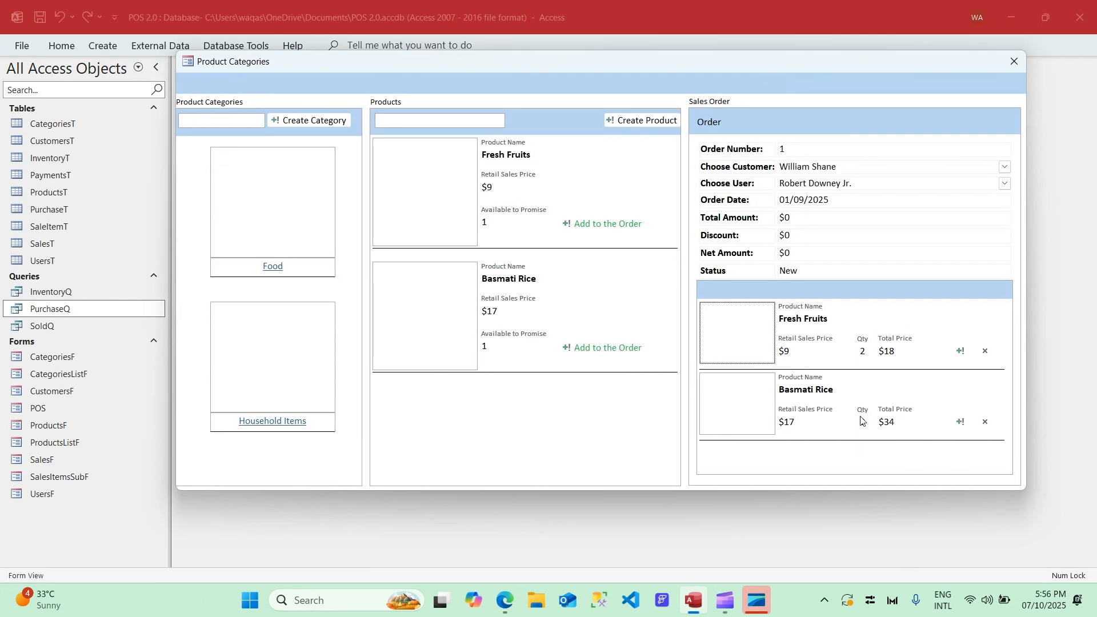
right_click(924, 66)
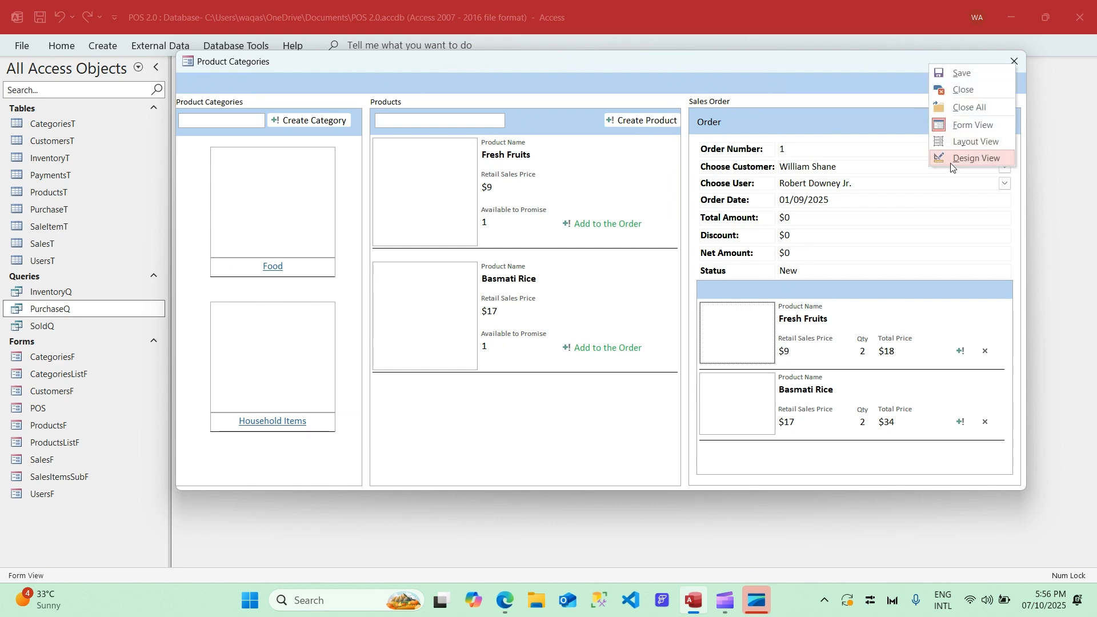
left_click(933, 160)
Open InventoryQ and check the Purchase, Sold and Availeble values for Basmati Rice
left_click(60, 293)
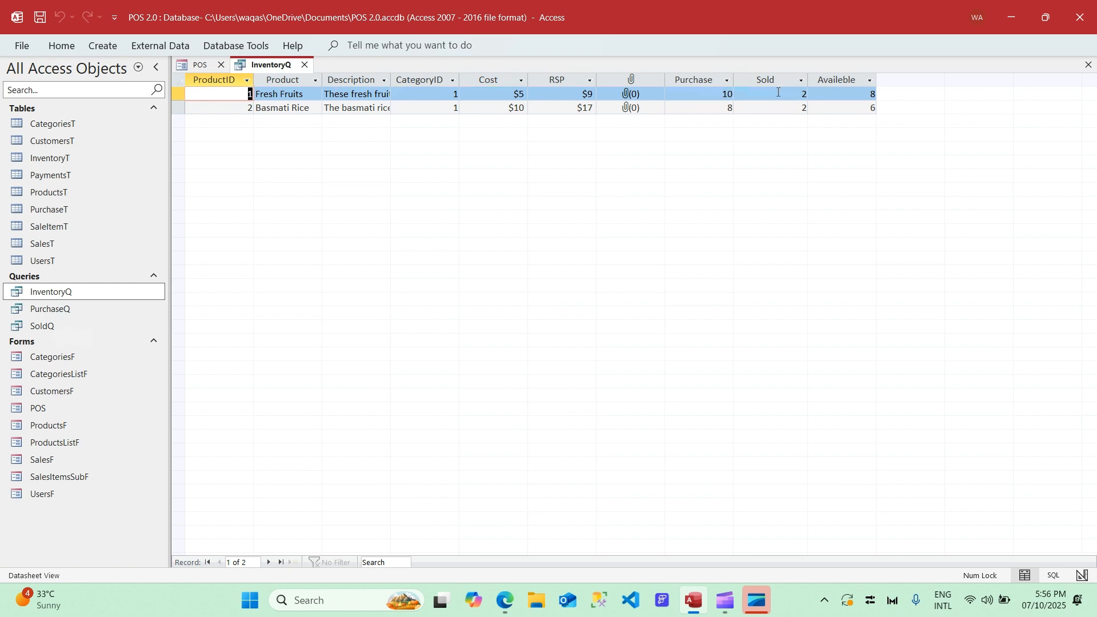
left_click(709, 110)
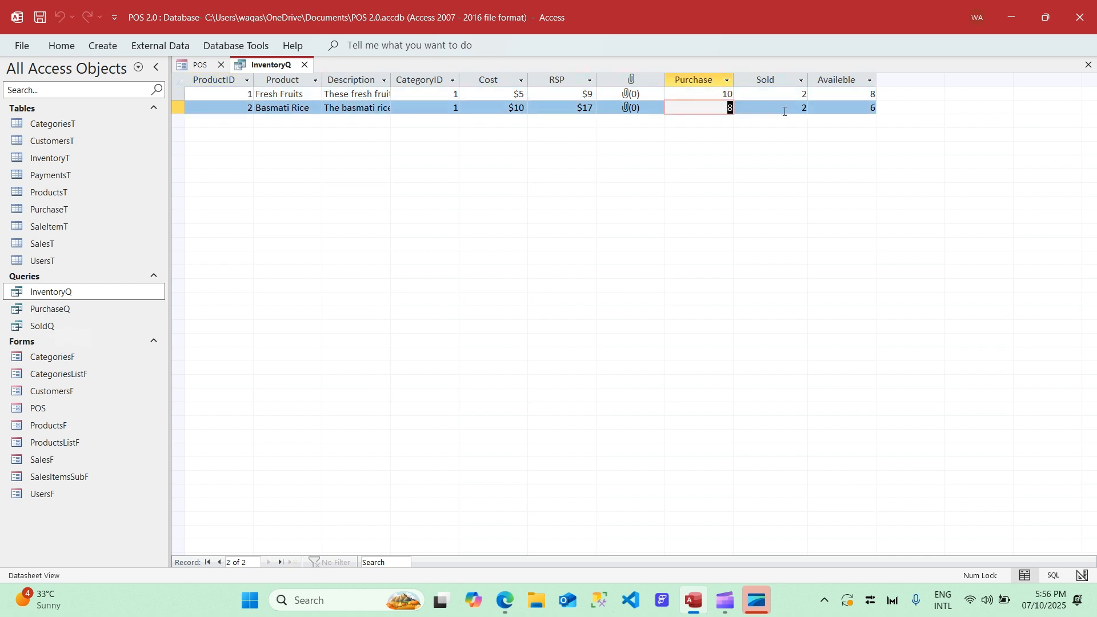
left_click(786, 110)
key("Tab")
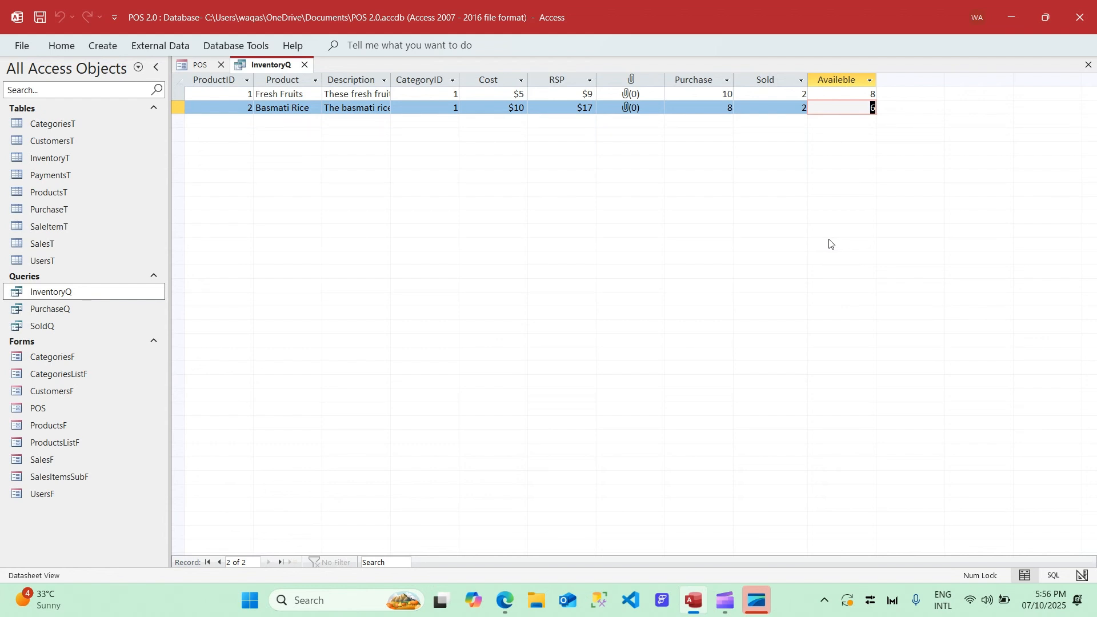
Correct the calculated field's name to Available in the InventoryQ design and display the query results
right_click(268, 64)
left_click(342, 141)
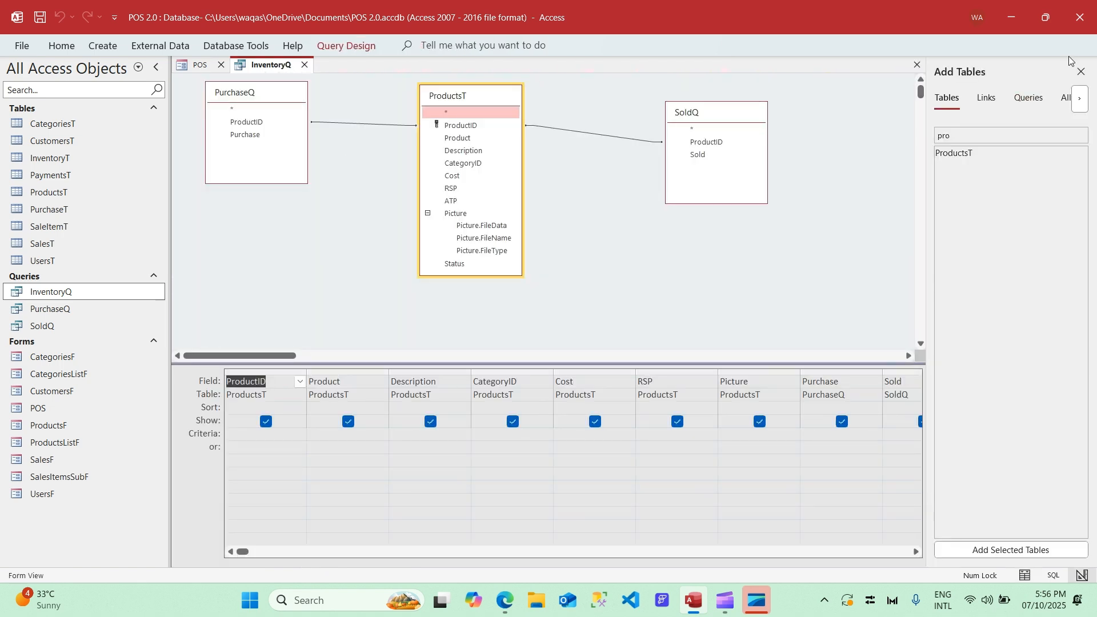
left_click(1081, 72)
left_click(995, 379)
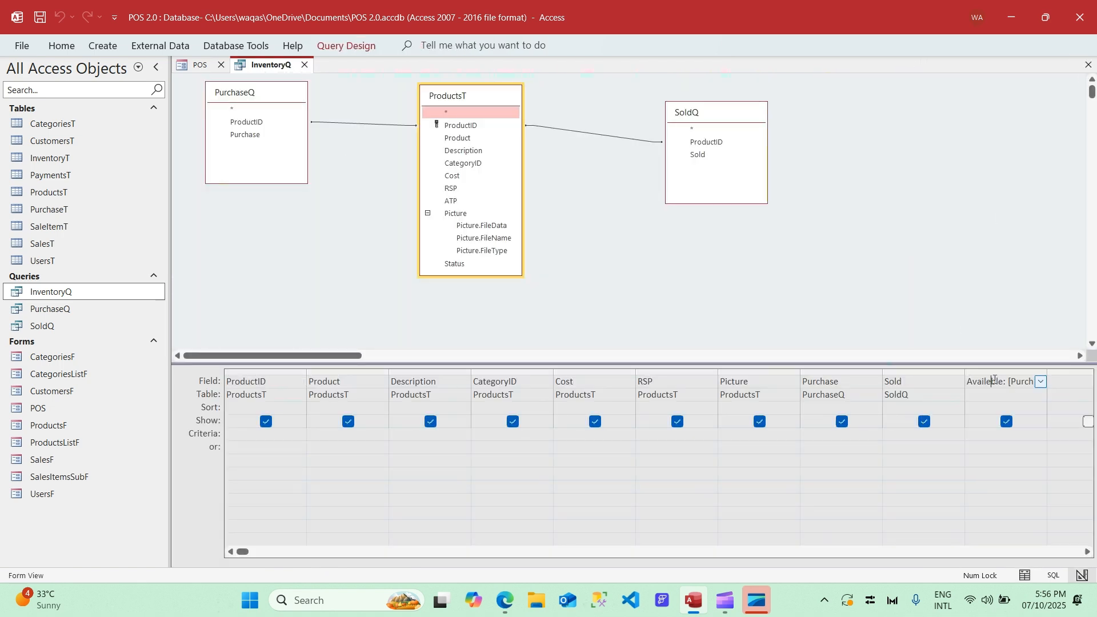
key("Tab")
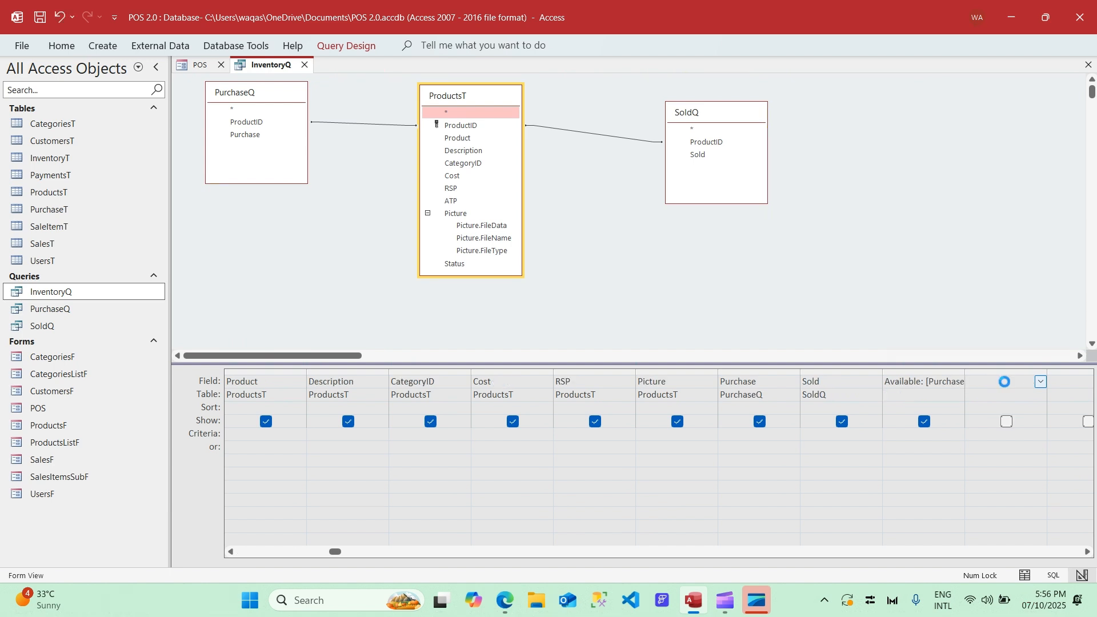
right_click(234, 62)
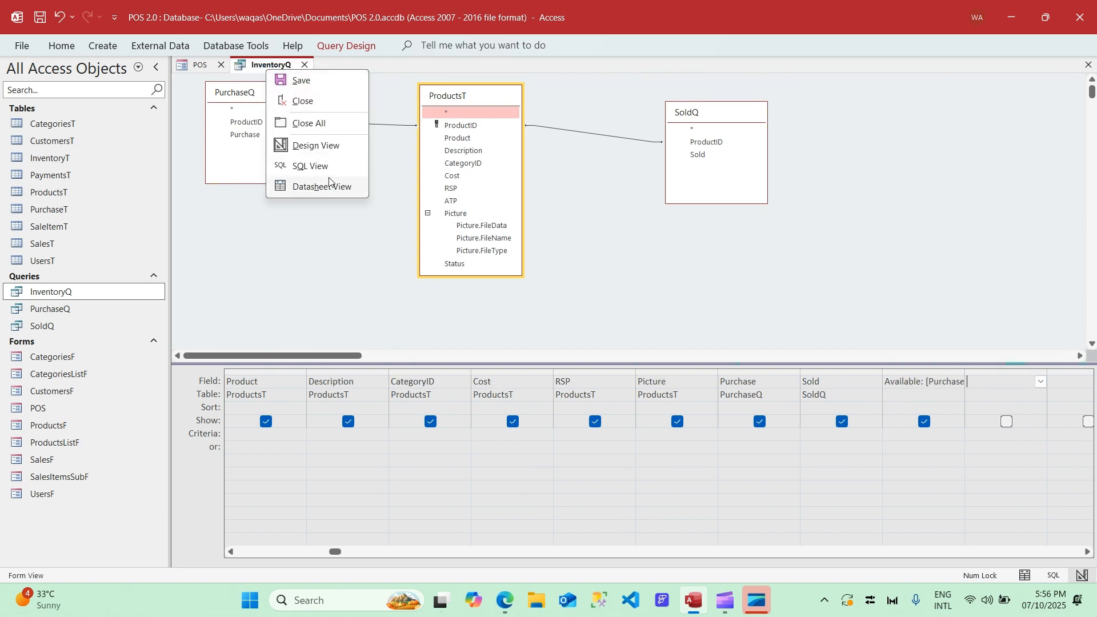
left_click(332, 185)
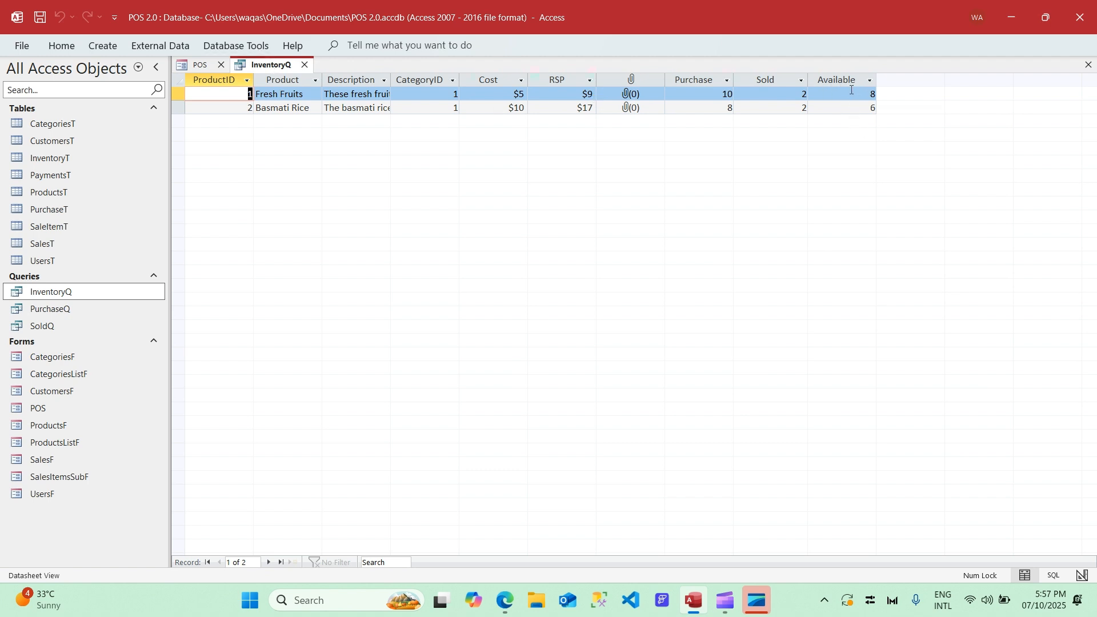
left_click(852, 90)
Show the data properties of the Products subform on the POS form, with the full Record Source readable
left_click(199, 65)
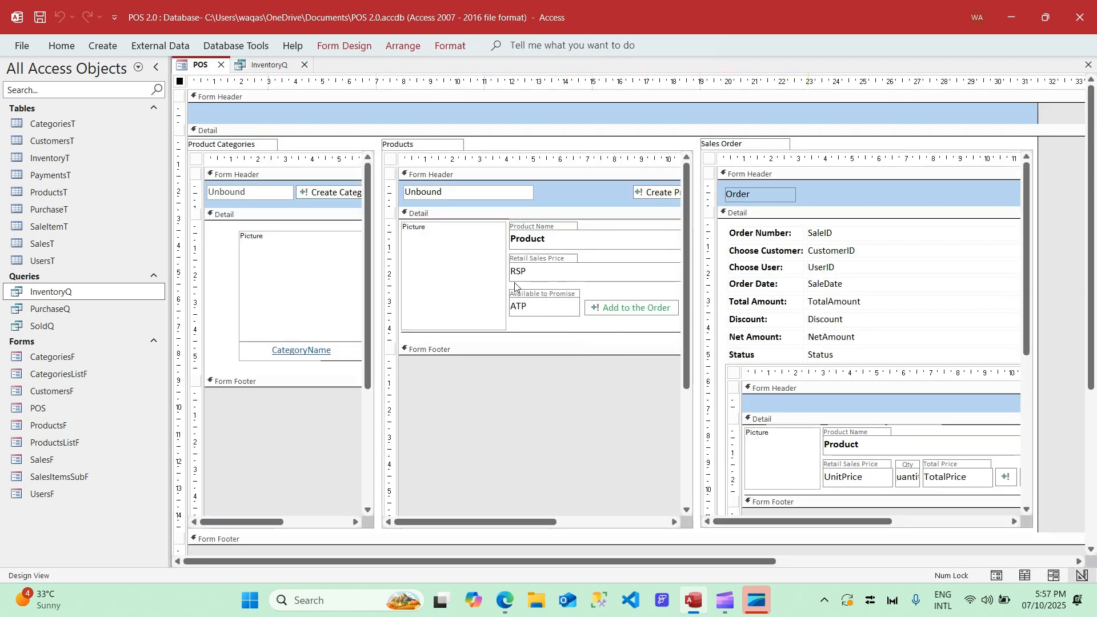
left_click(393, 166)
left_click(394, 163)
left_click(337, 46)
left_click(788, 84)
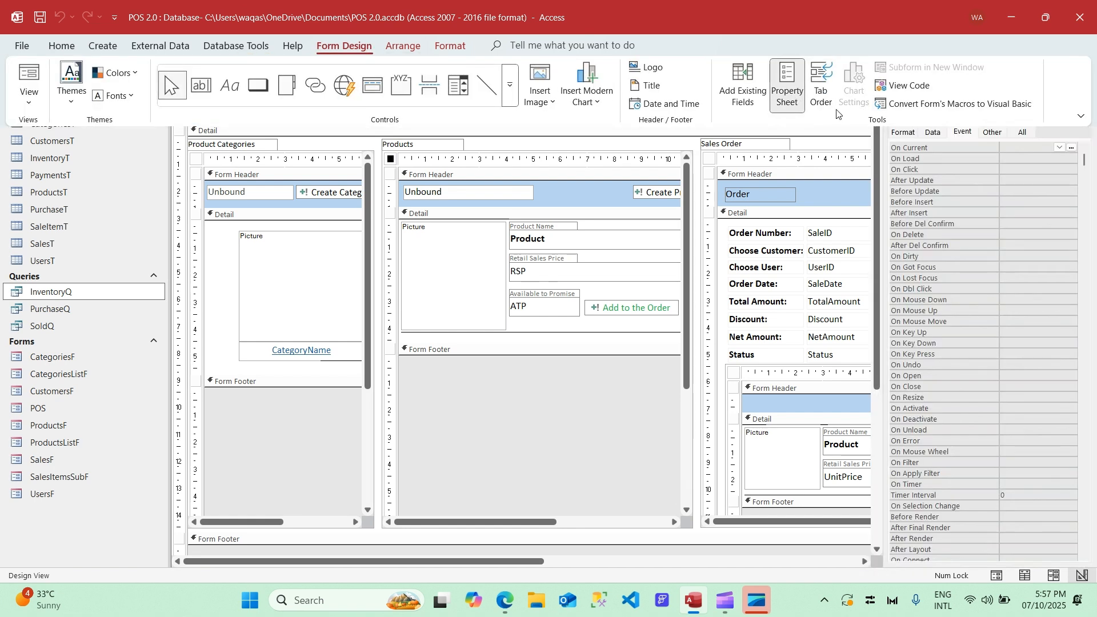
left_click(933, 132)
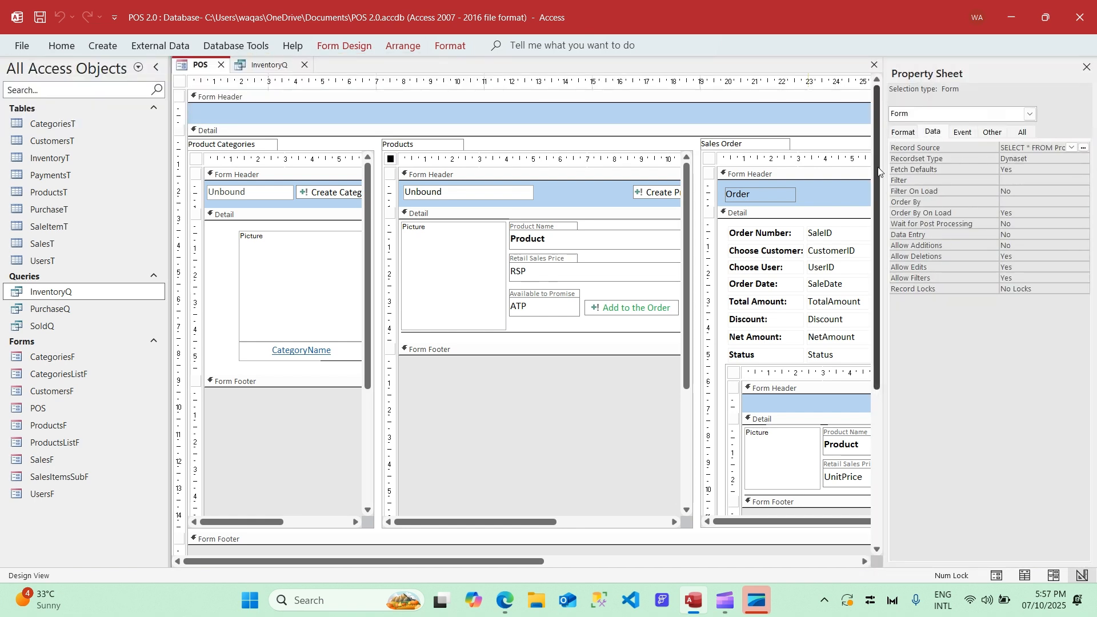
left_click_drag(885, 160, 756, 160)
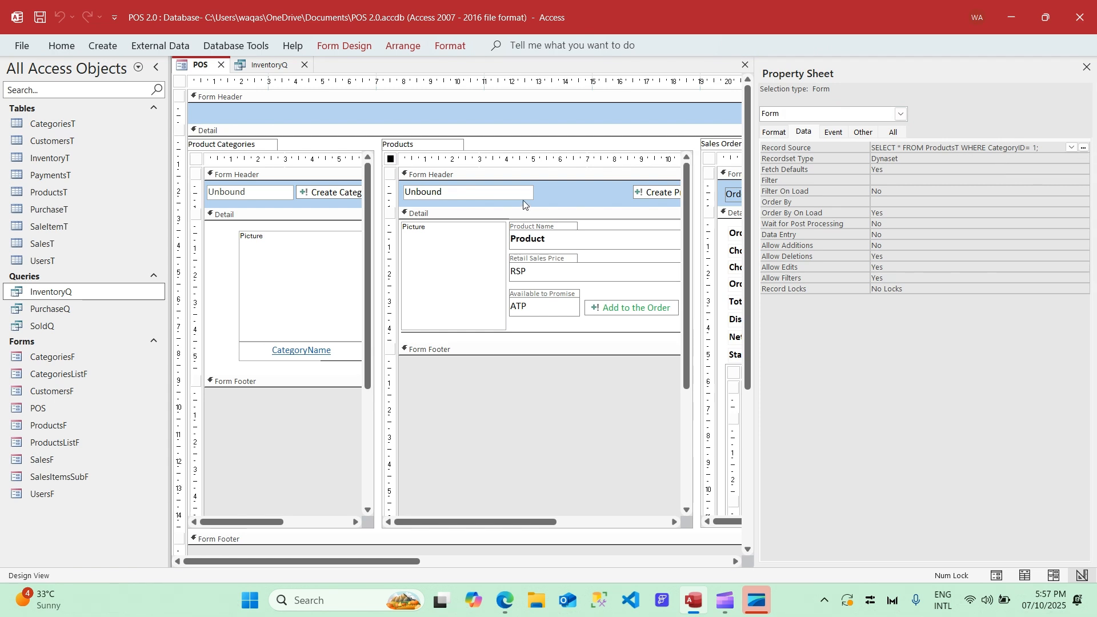
Open the Products subform's record source in the query builder and remove ProductsT from it
left_click(1083, 149)
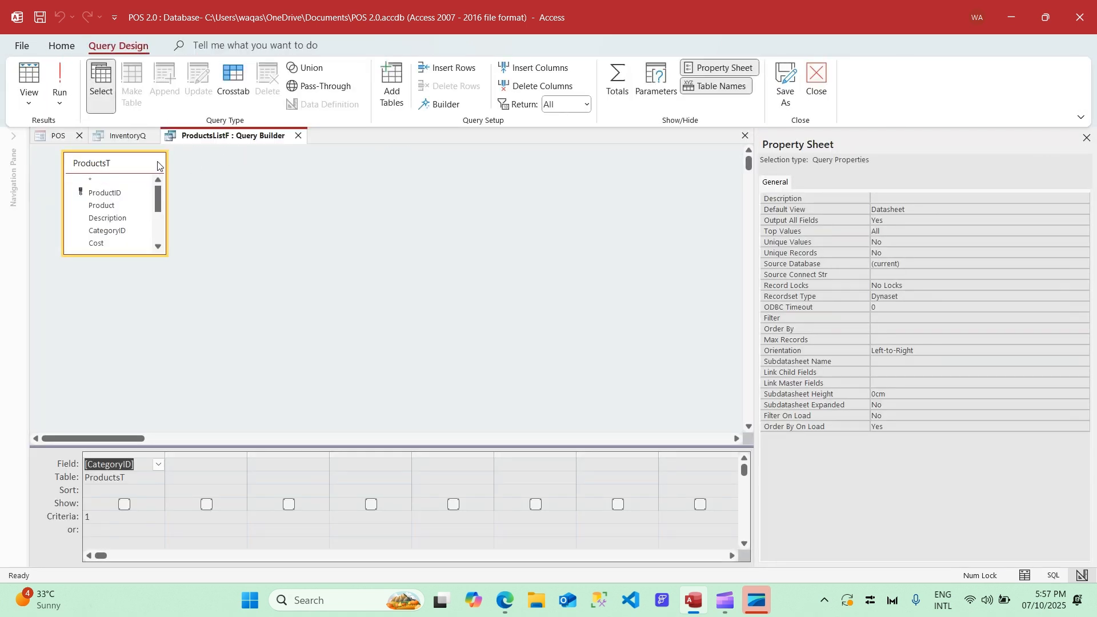
left_click(112, 181)
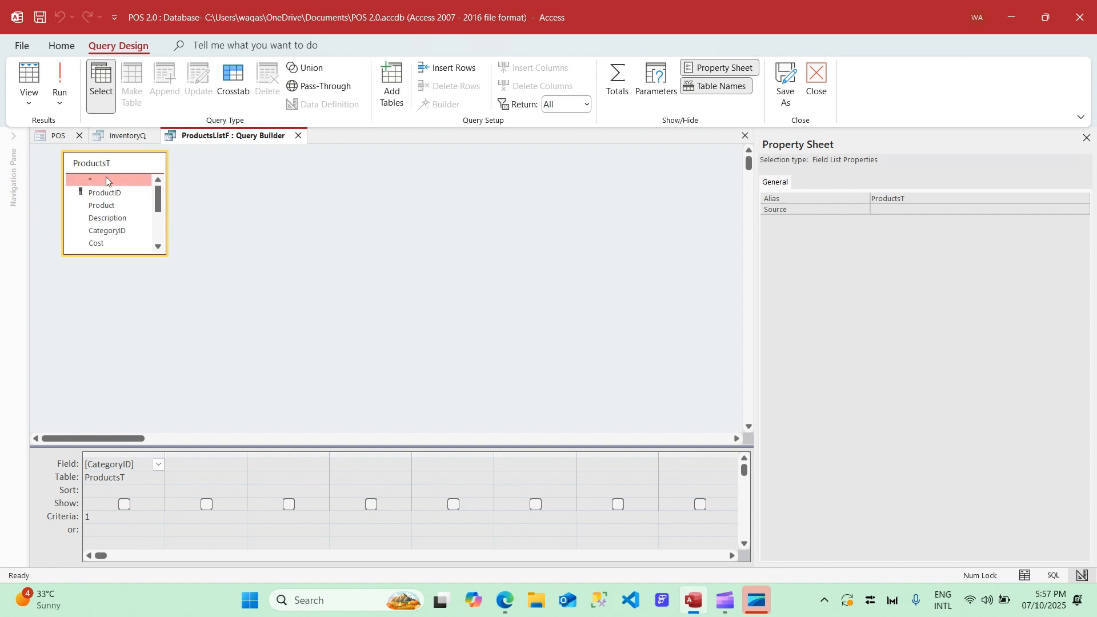
key("Delete")
Add InventoryQ to the Products subform's record source query and enlarge its field list to show all fields
right_click(423, 211)
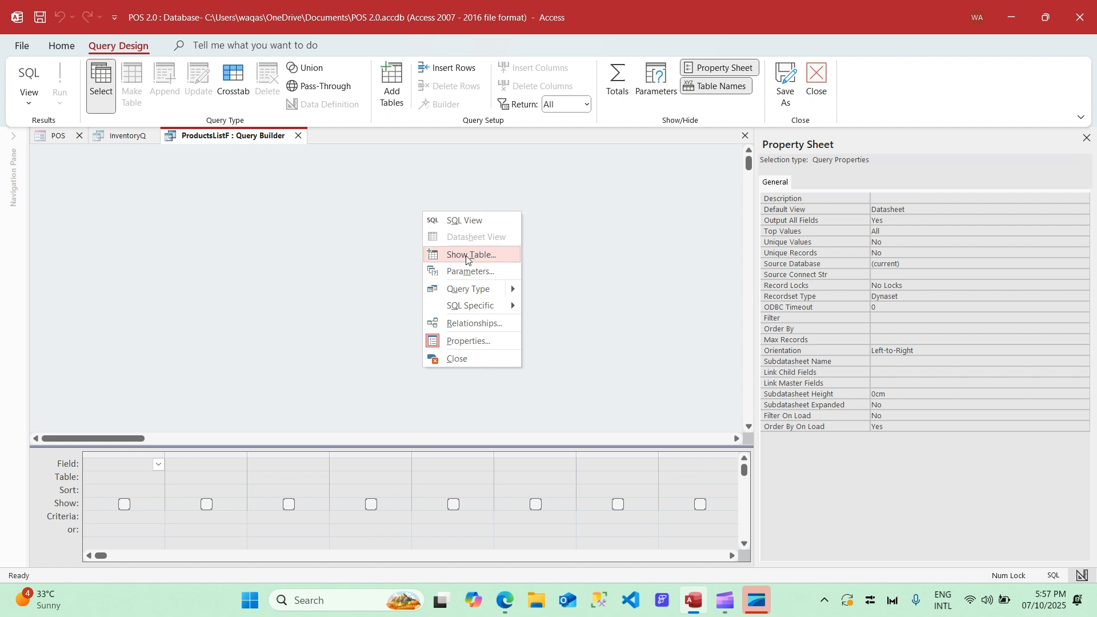
left_click(466, 255)
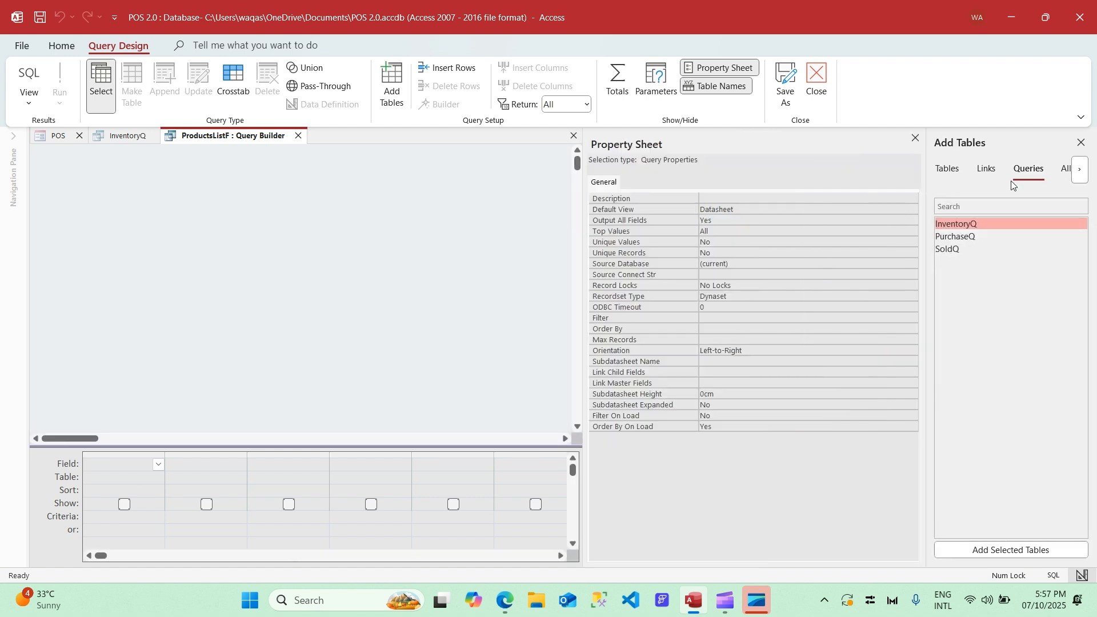
double_click(970, 224)
left_click(916, 137)
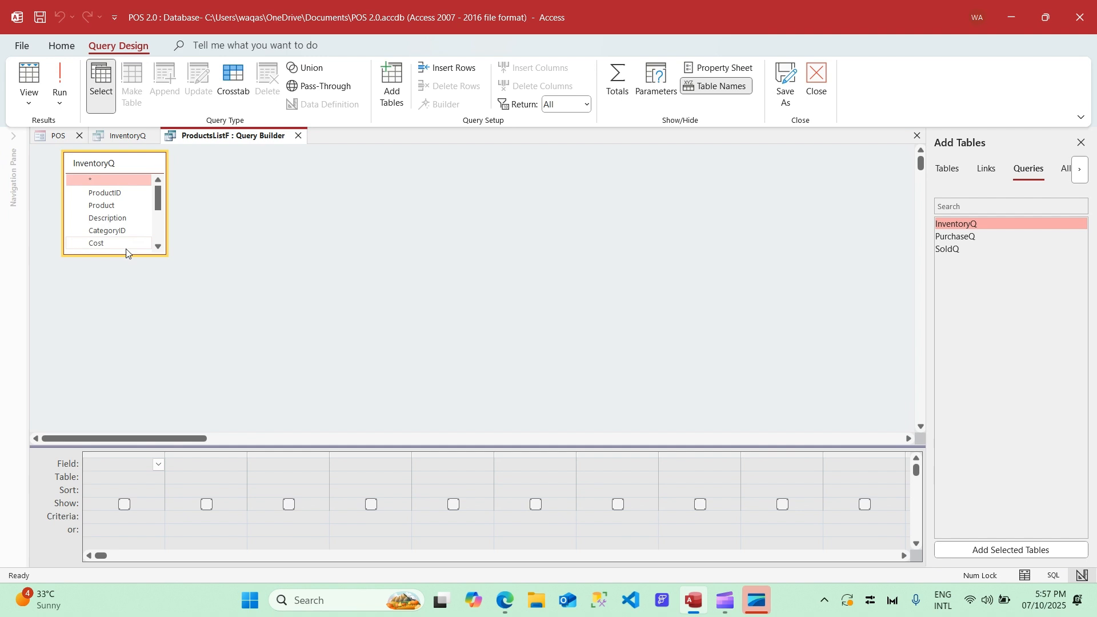
left_click_drag(126, 253, 139, 372)
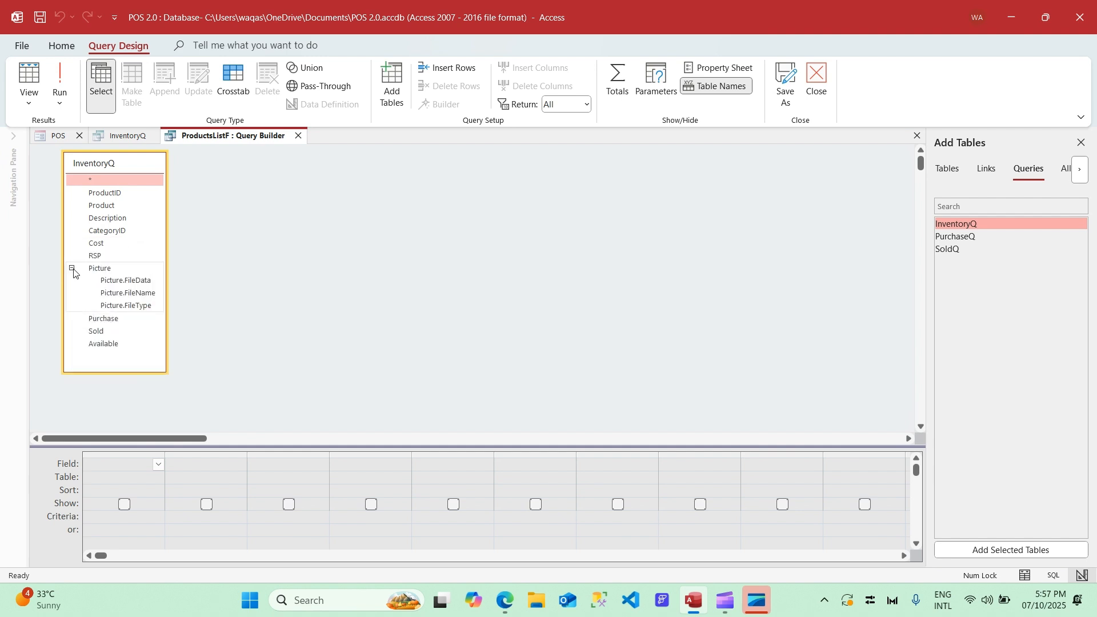
double_click(112, 179)
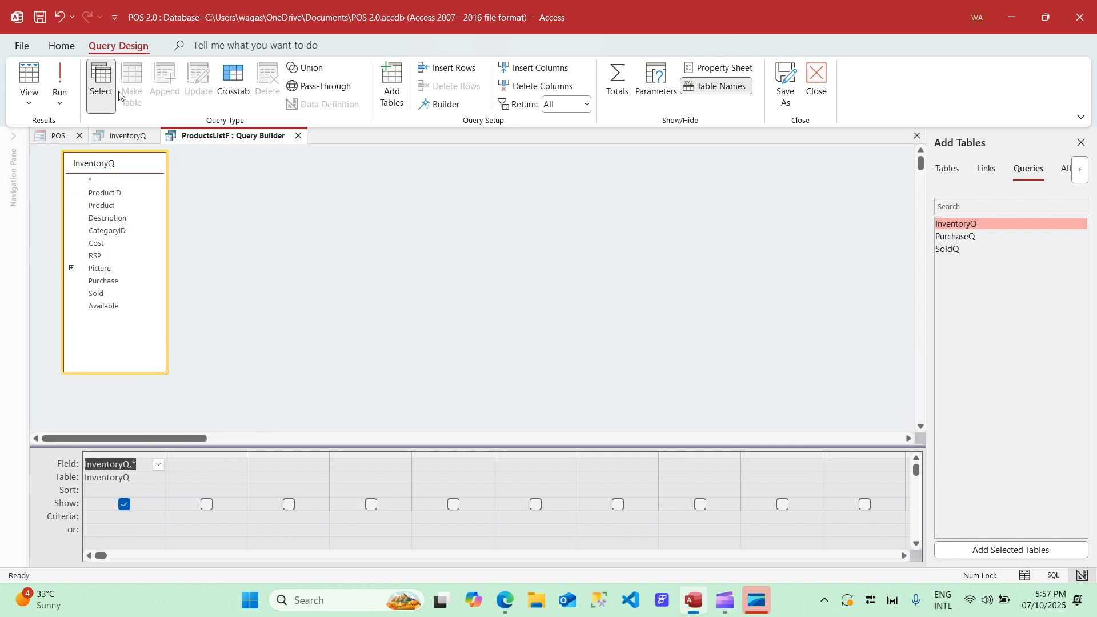
key("Delete")
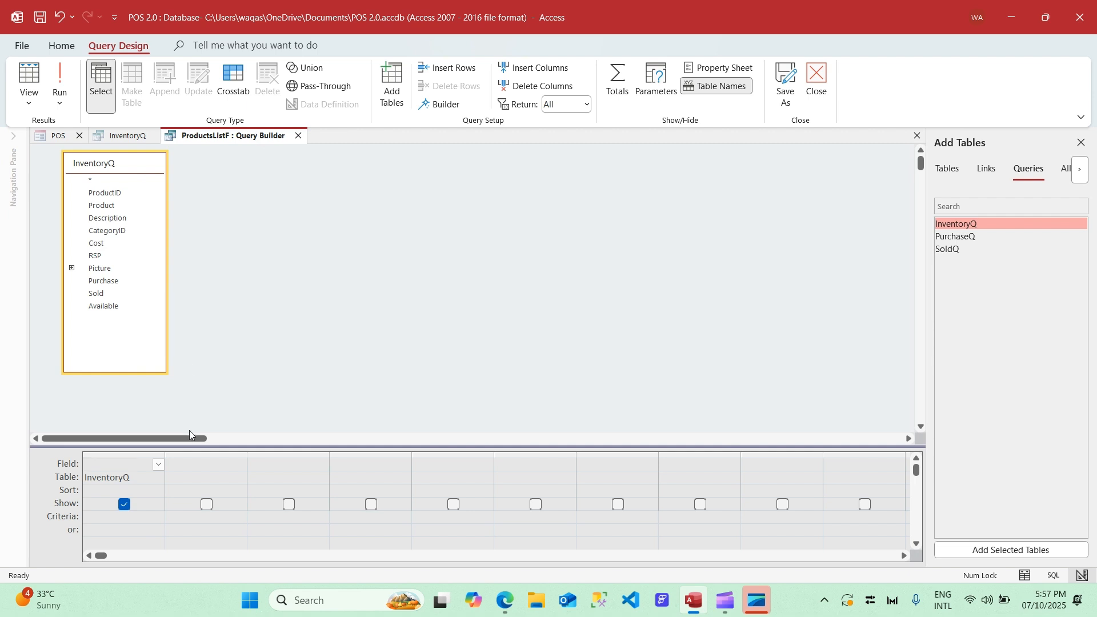
key("Tab")
Add the ProductID, Product, Description, CategoryID, Cost, RSP and Picture fields of InventoryQ to the query
double_click(115, 193)
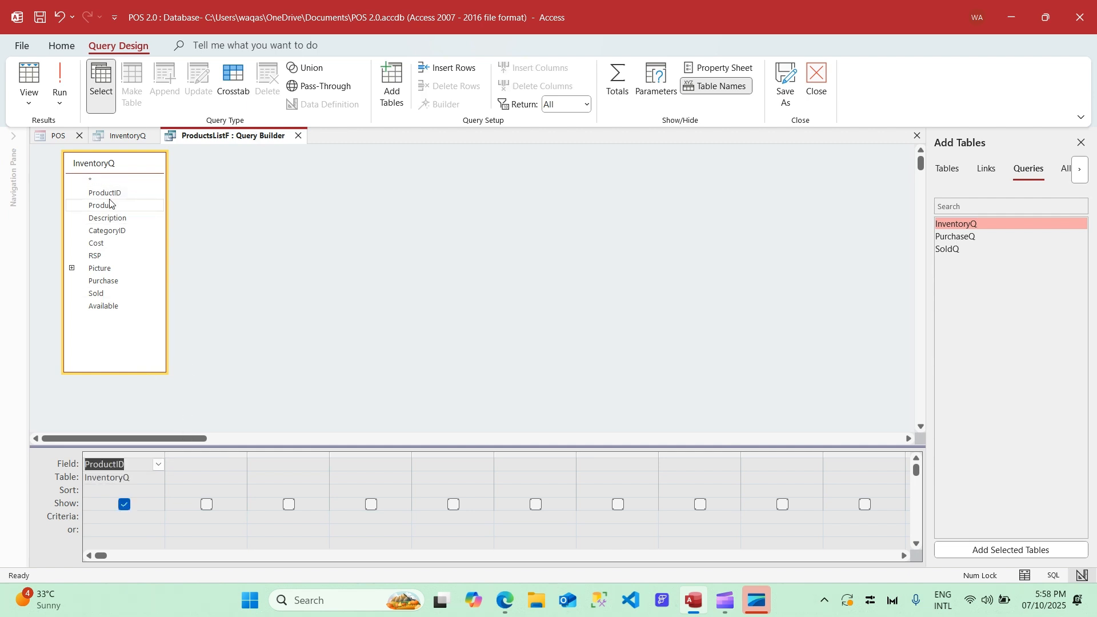
left_click(106, 205)
double_click(106, 206)
double_click(106, 218)
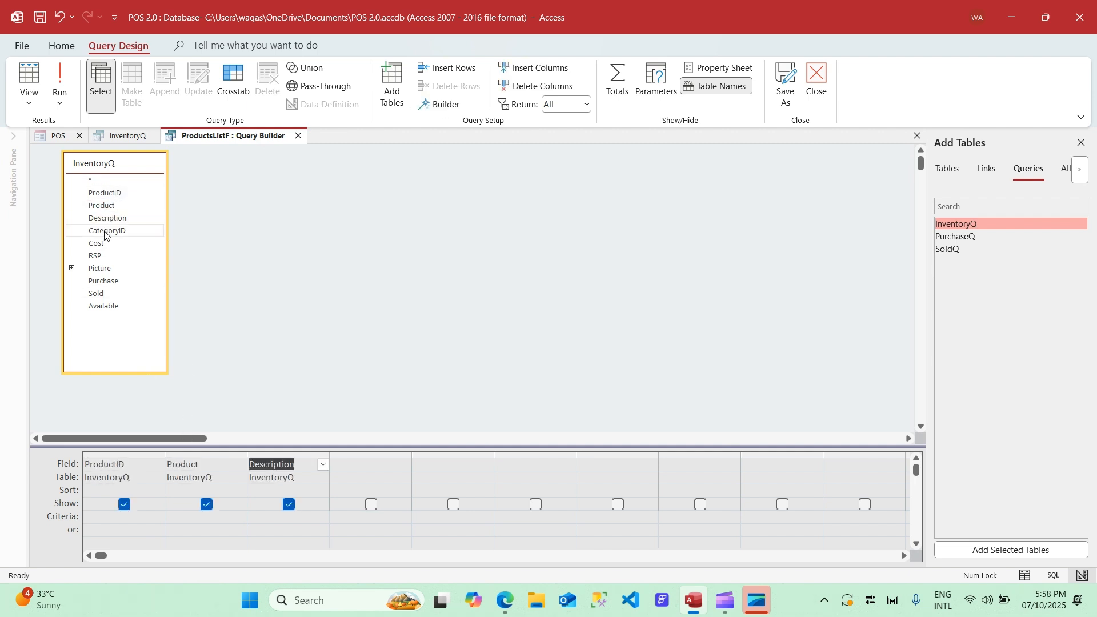
double_click(103, 231)
double_click(96, 244)
double_click(96, 256)
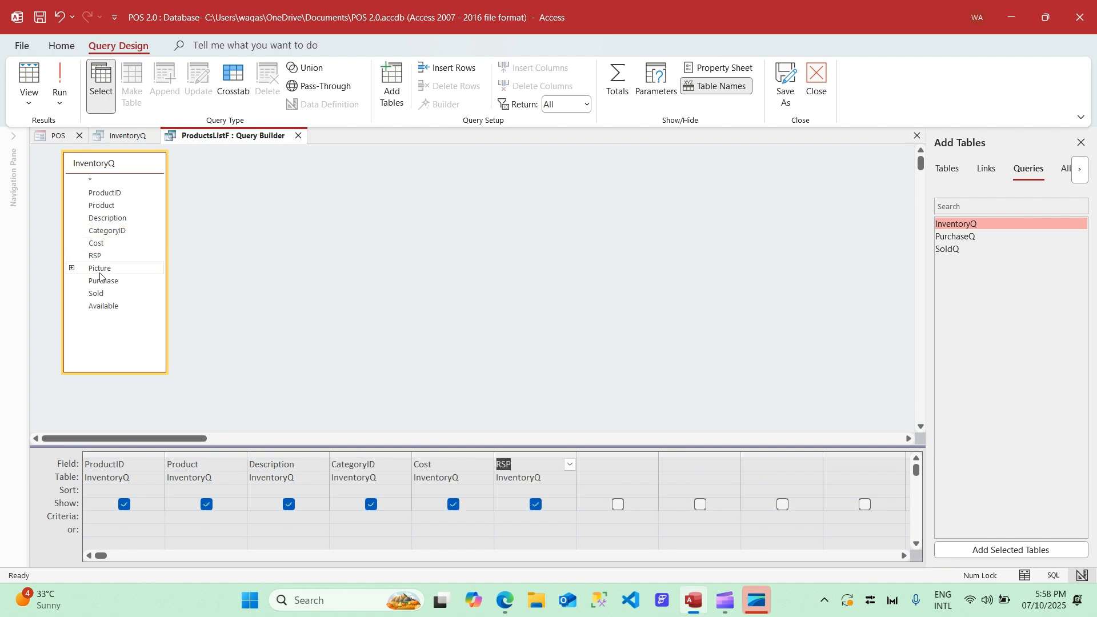
double_click(101, 269)
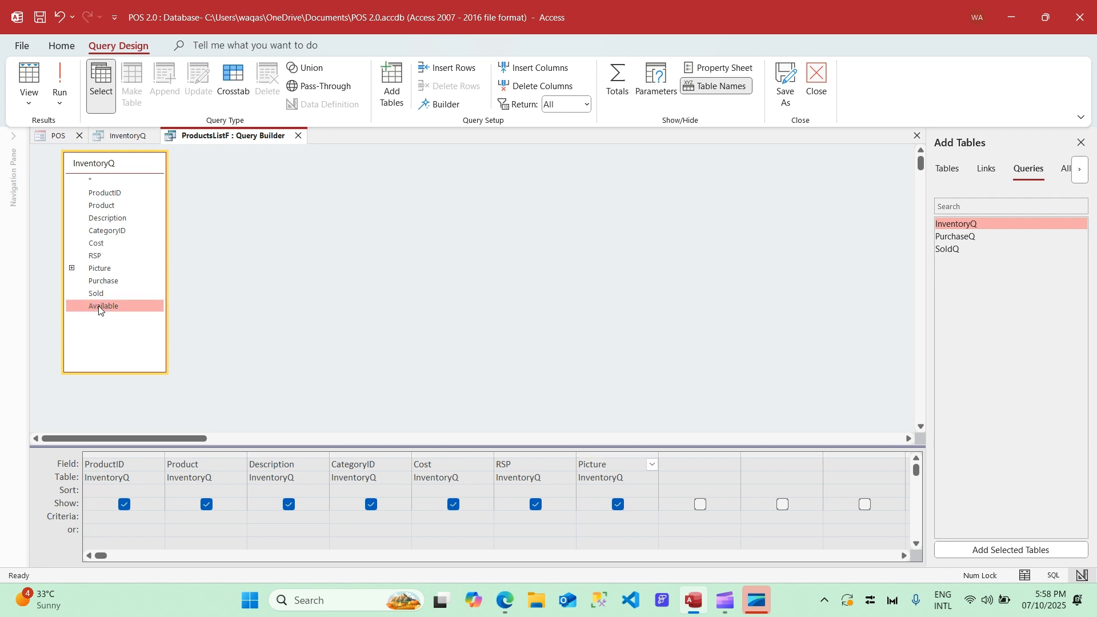
Add the Available field to the query under the alias ATP
double_click(98, 307)
left_click(662, 464)
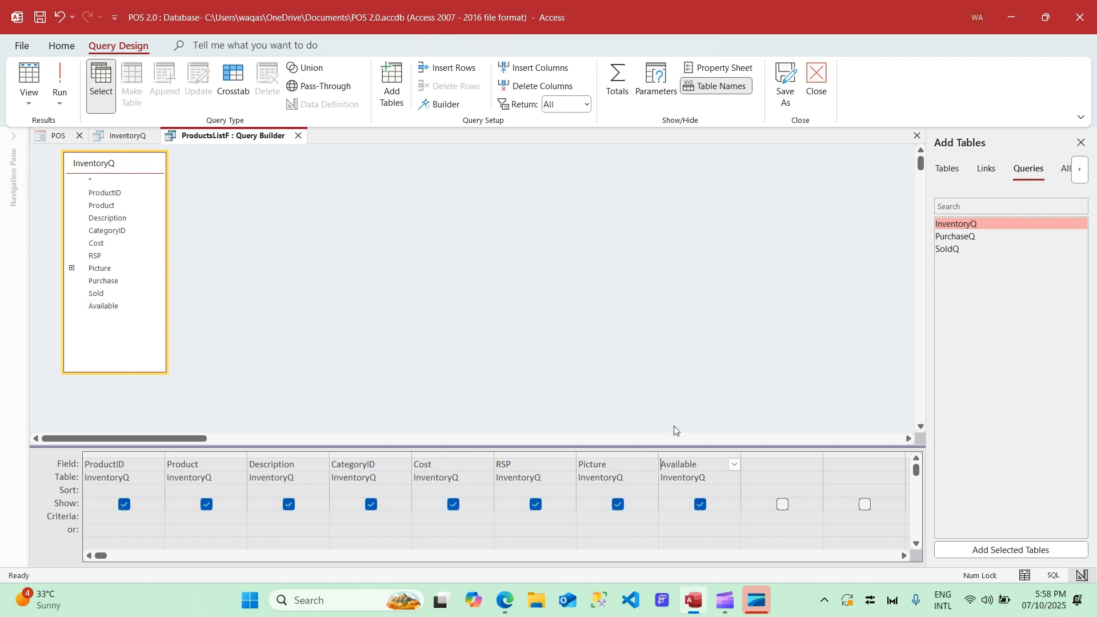
type("ATP:")
key("Tab")
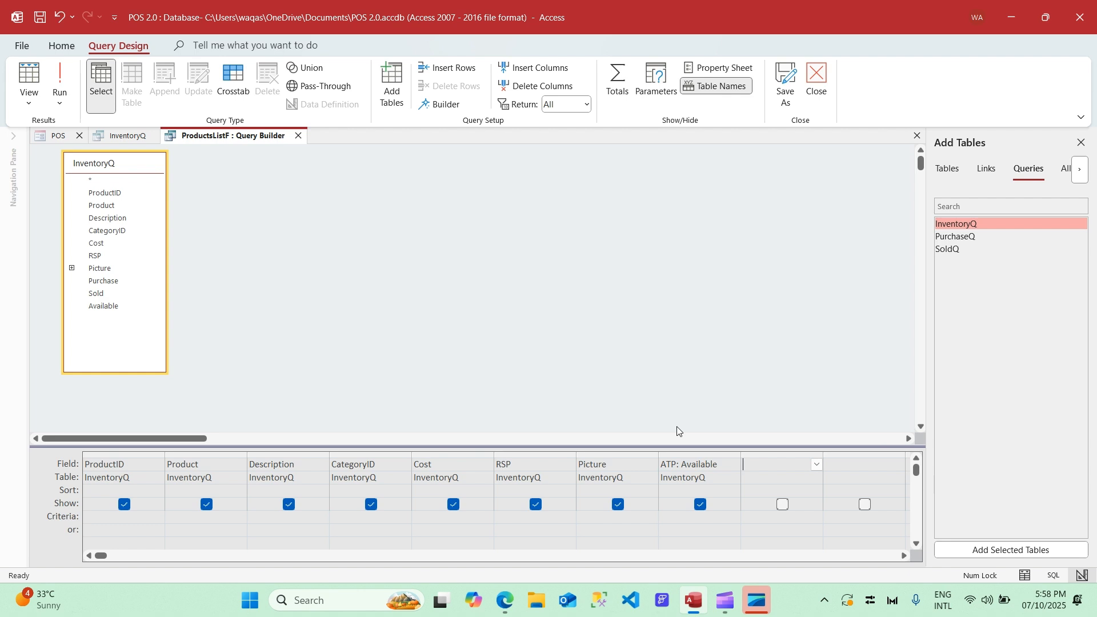
Close the record source query and InventoryQ, and display the POS form in Form View
left_click(59, 80)
left_click(299, 135)
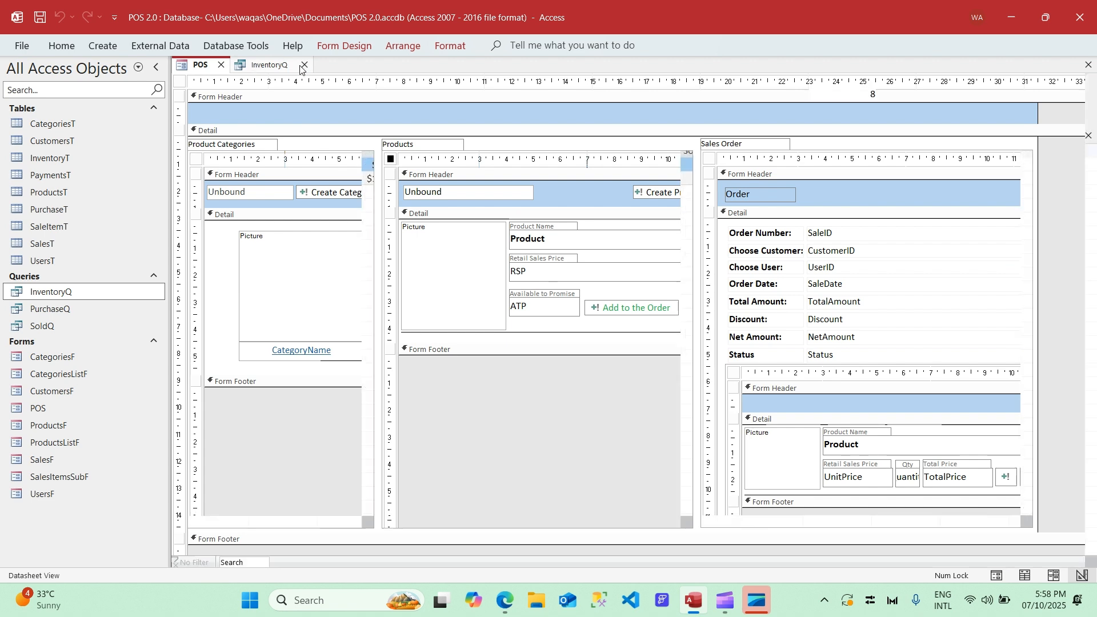
left_click(304, 64)
right_click(197, 64)
left_click(244, 145)
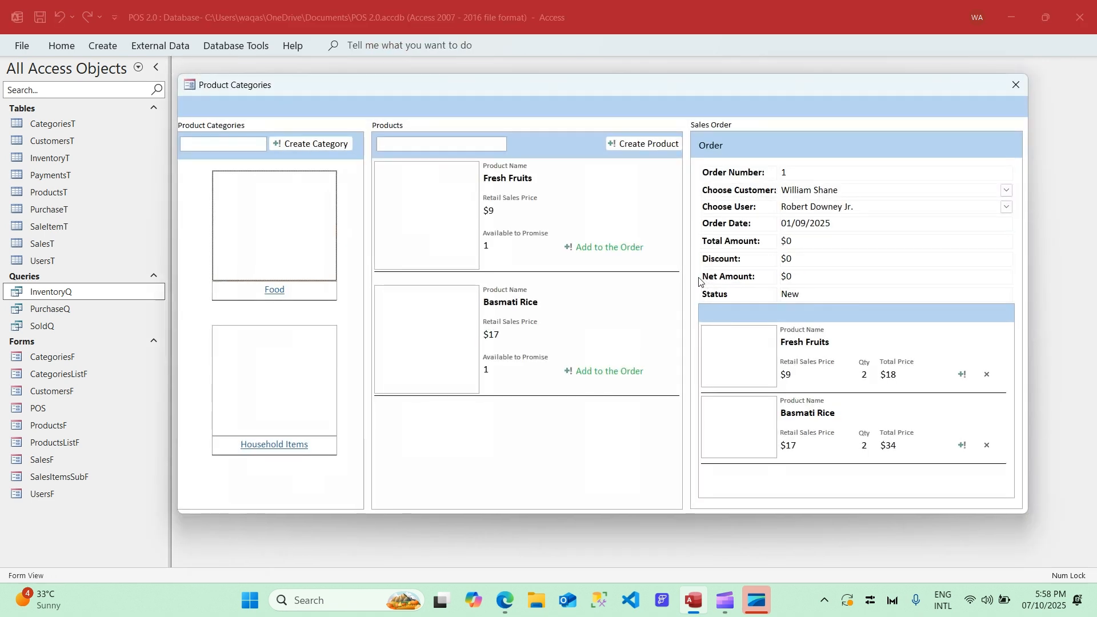
In the POS form's design, set the Control Source of the Available to Promise text box to ATP
right_click(589, 82)
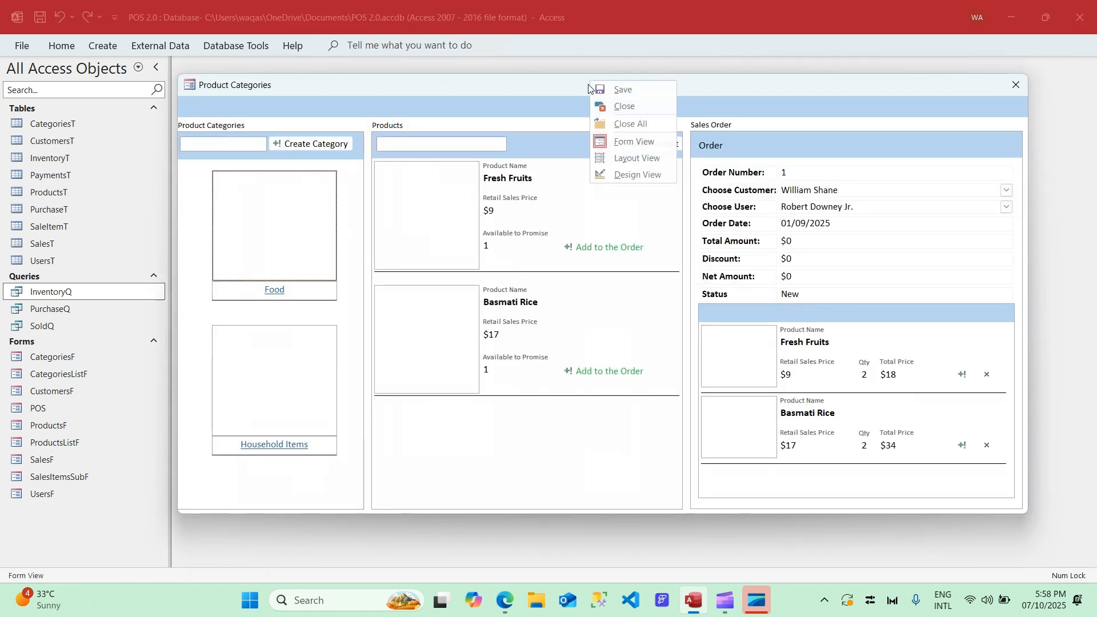
left_click(608, 172)
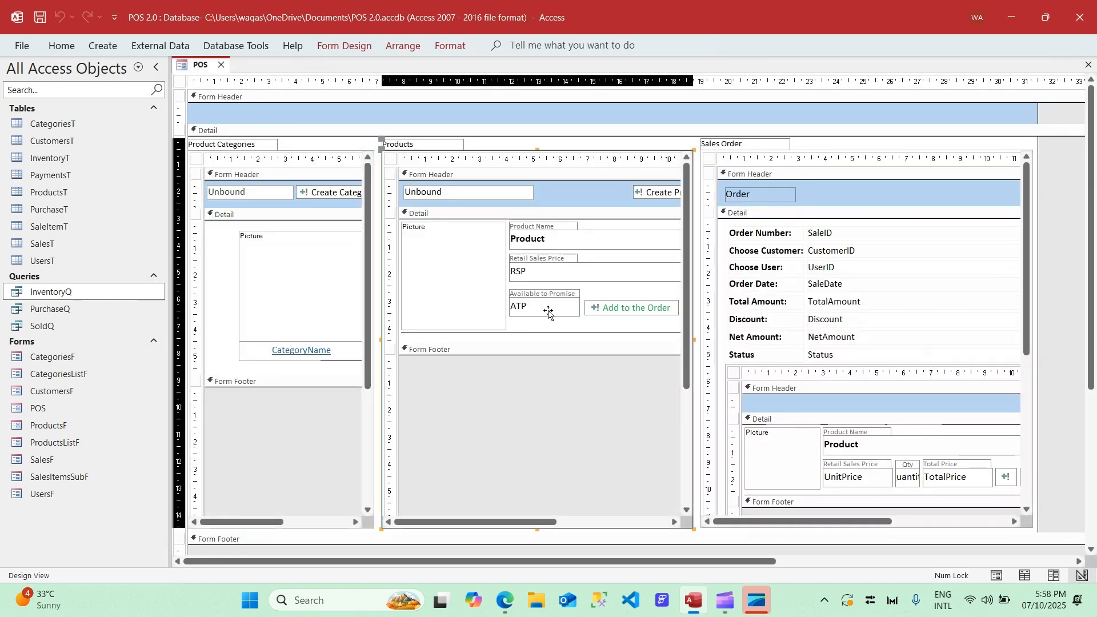
left_click(534, 300)
left_click(344, 46)
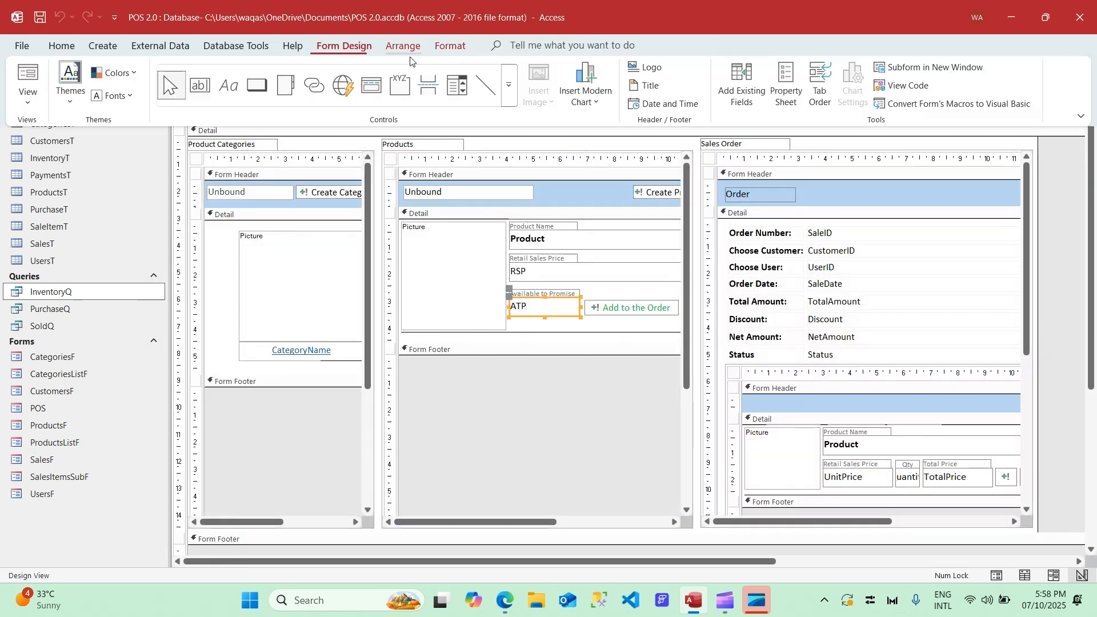
left_click(787, 85)
left_click(1071, 148)
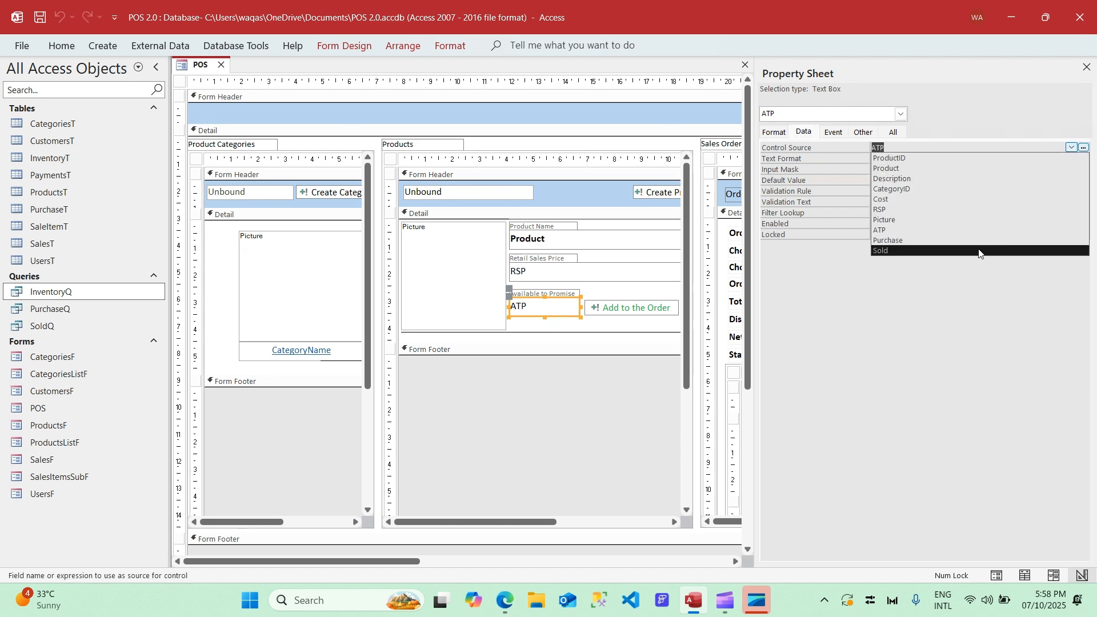
left_click(975, 229)
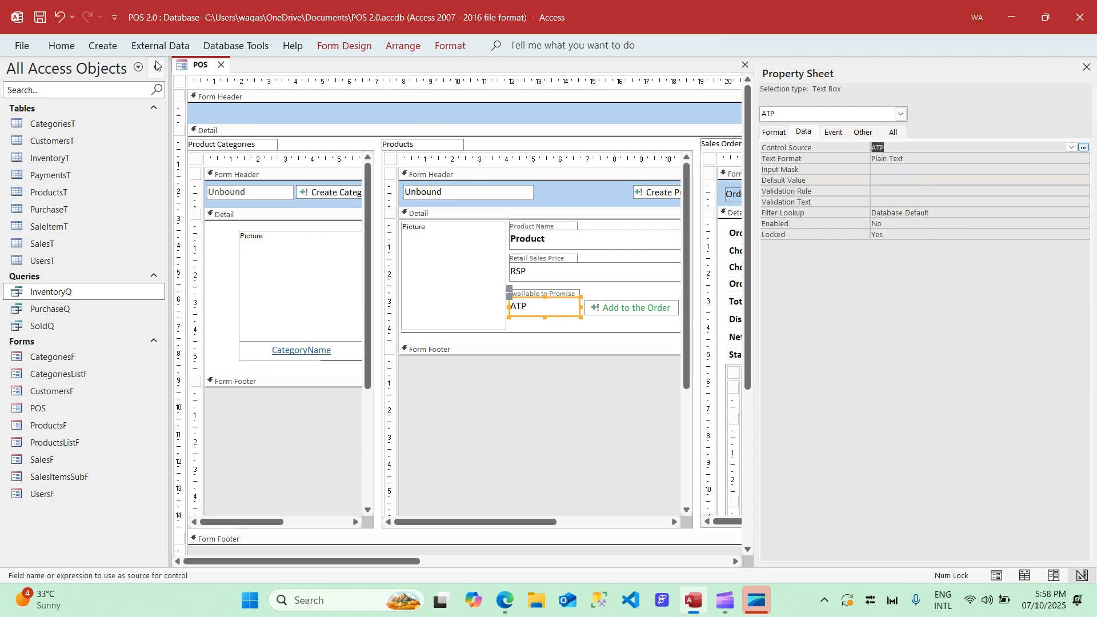
Display the POS form in Form View and check the Available to Promise values of Fresh Fruits and Basmati Rice
right_click(195, 65)
left_click(236, 142)
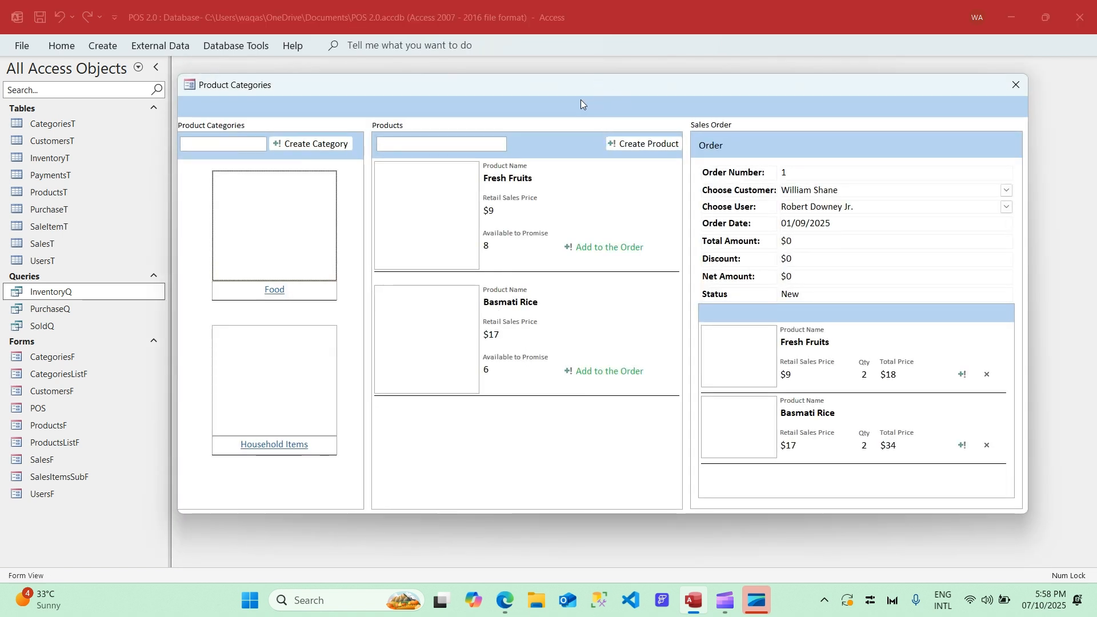
left_click_drag(569, 86, 534, 73)
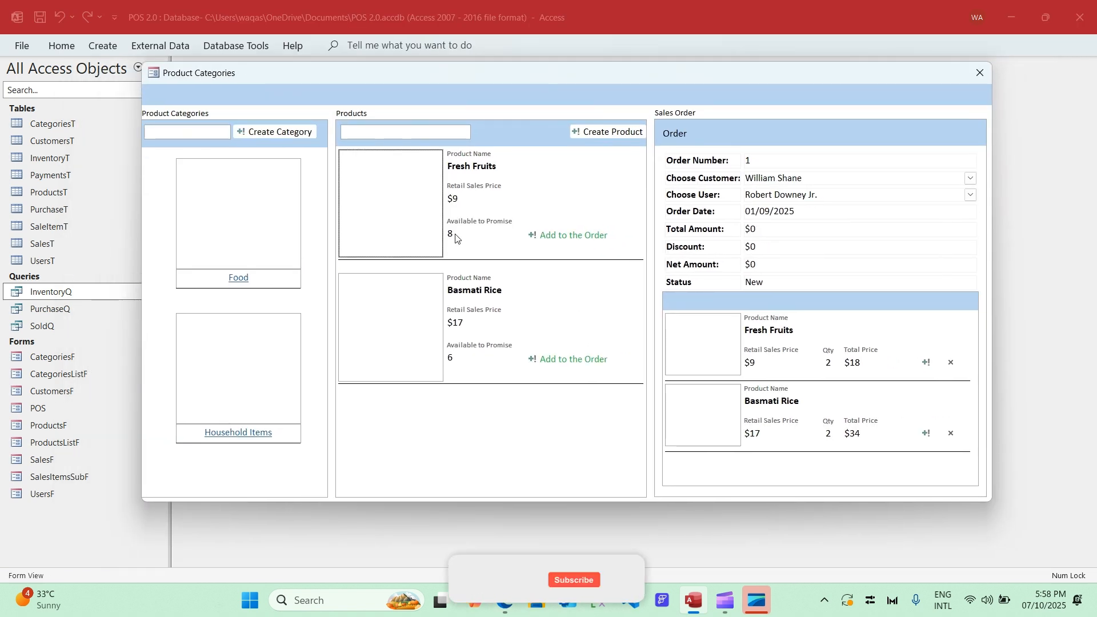
left_click(469, 353)
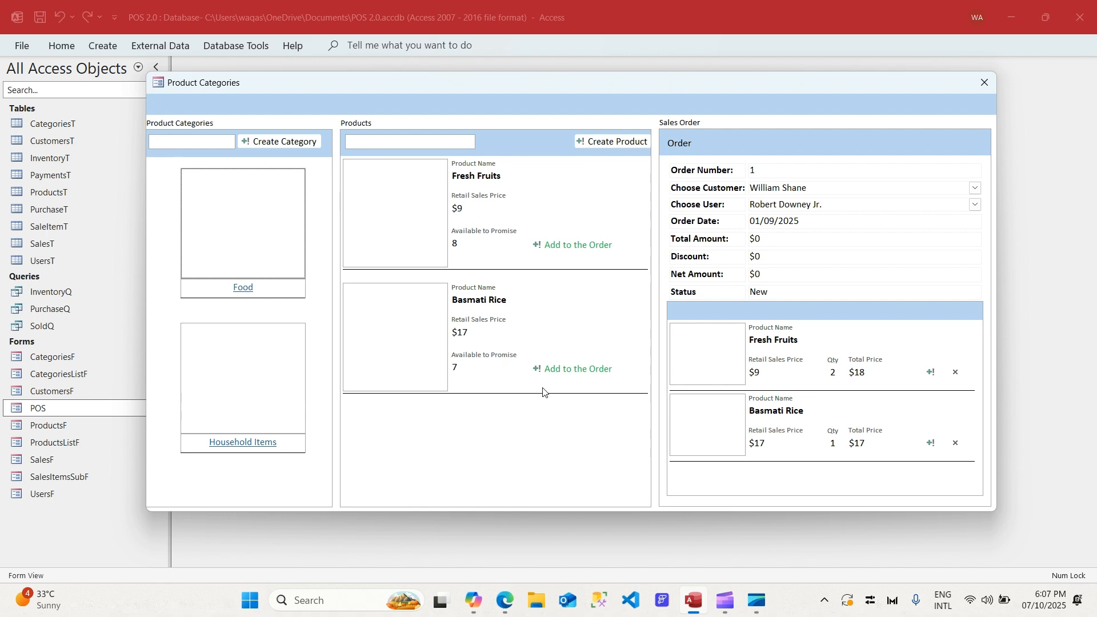
right_click(554, 105)
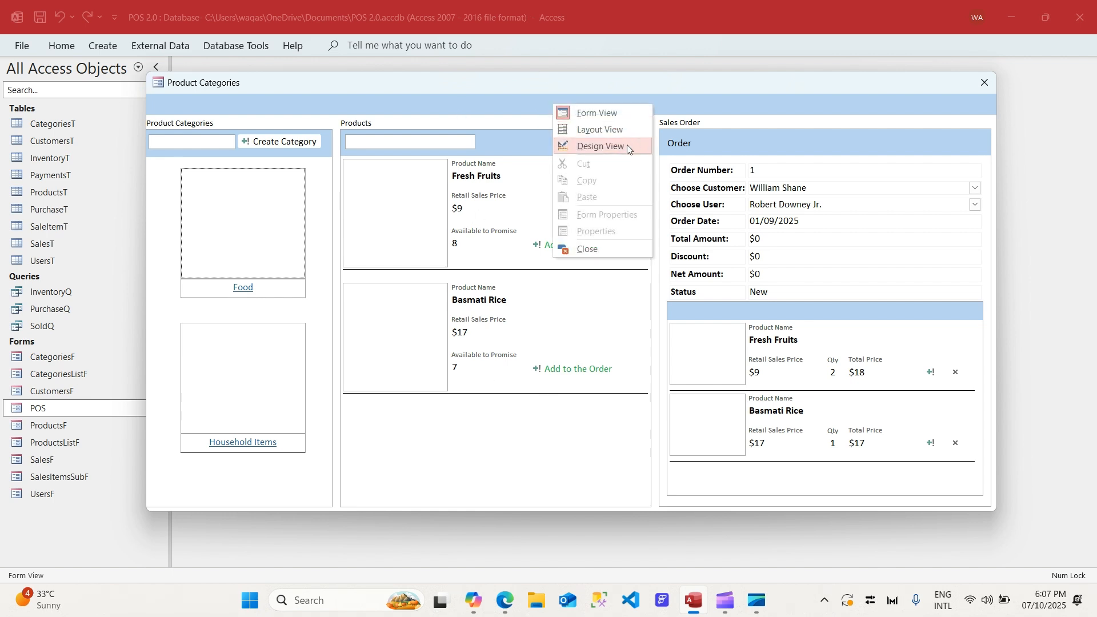
left_click(626, 145)
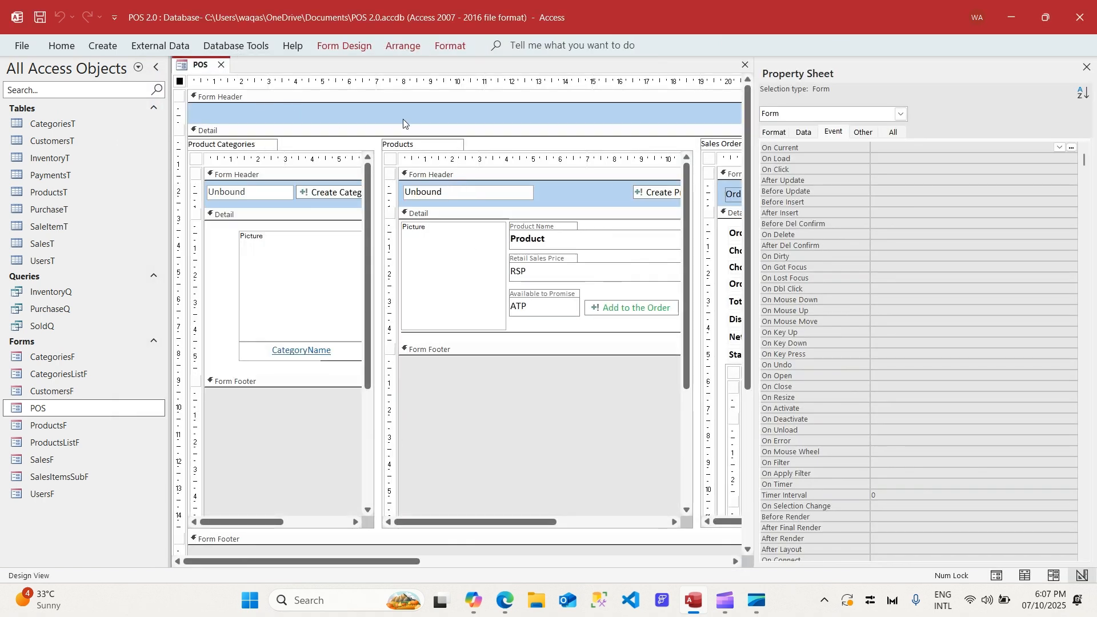
left_click(222, 66)
Open the ProductsListF form in Design View and set its Timer Interval to 8000
double_click(54, 442)
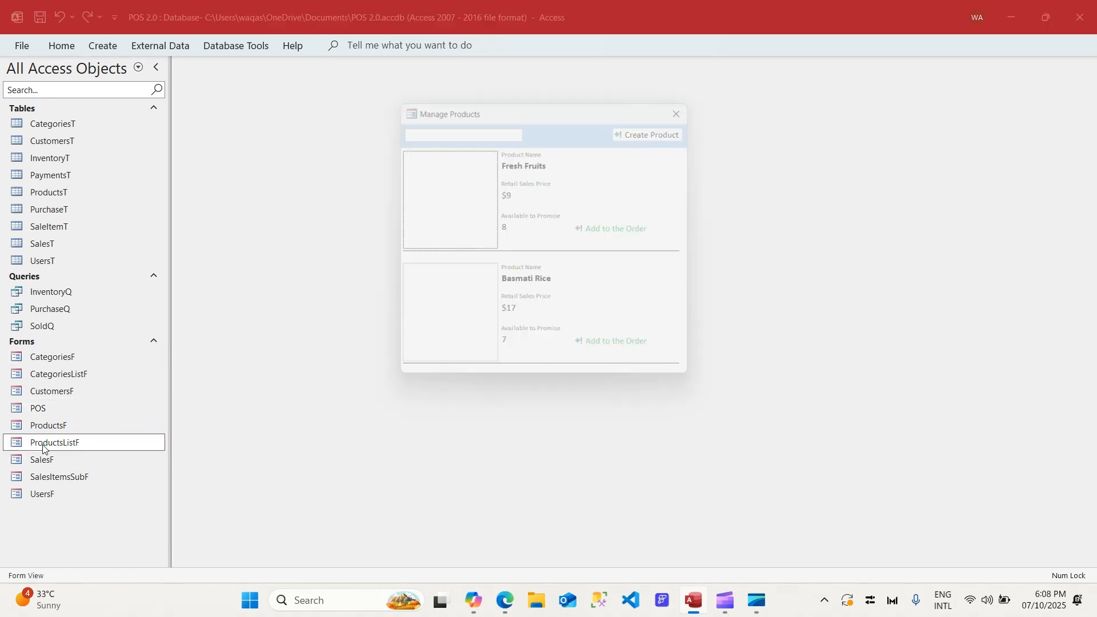
right_click(560, 105)
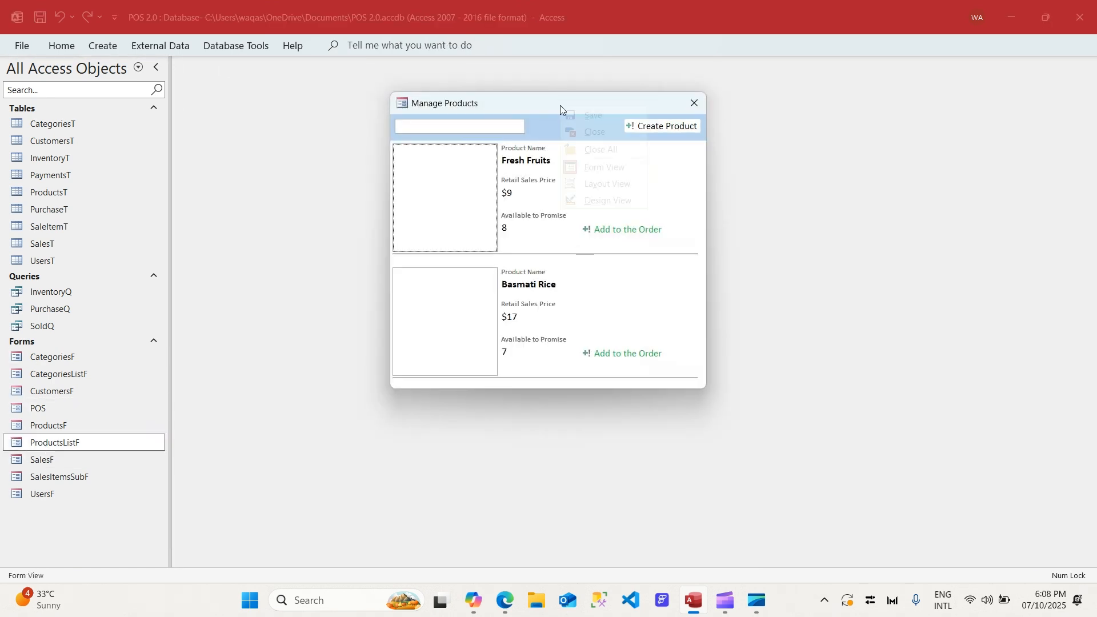
left_click(599, 201)
left_click(810, 135)
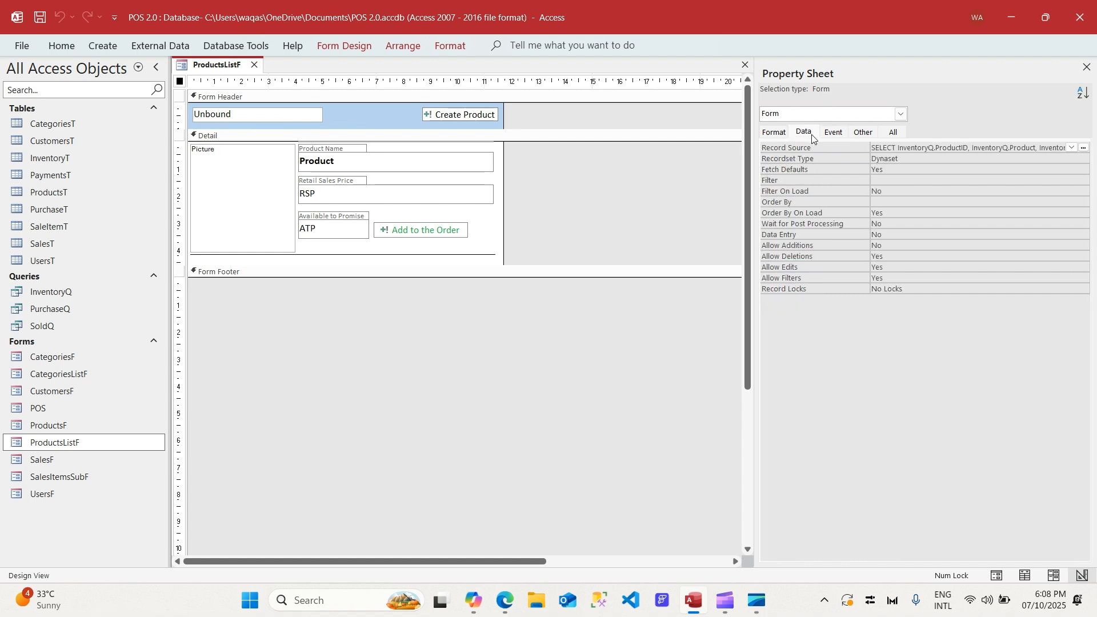
left_click(835, 132)
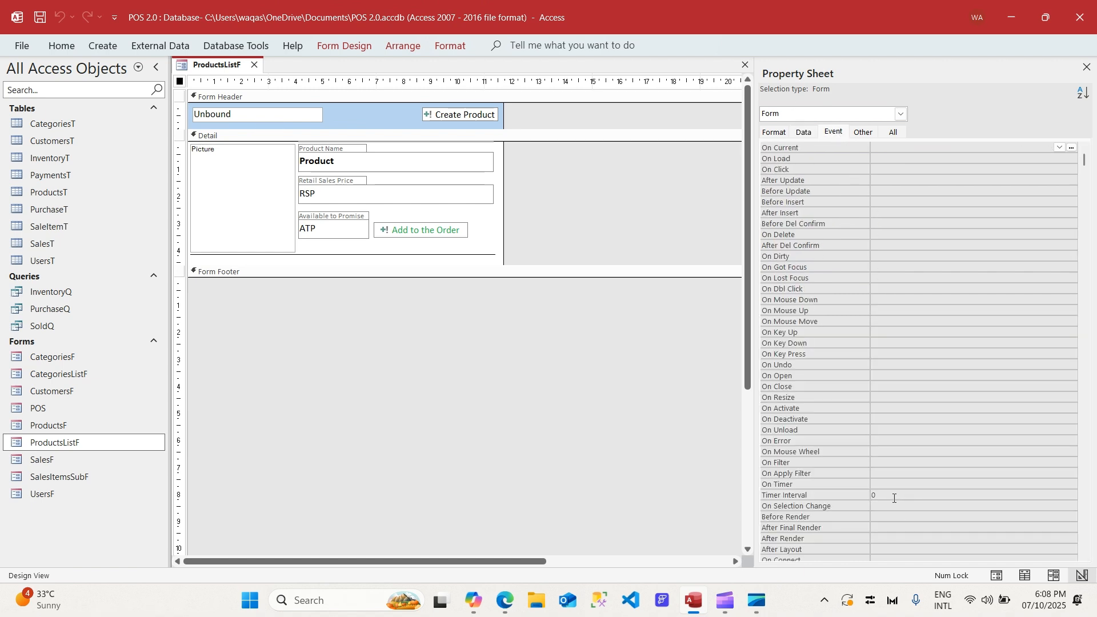
left_click(895, 499)
type("8000")
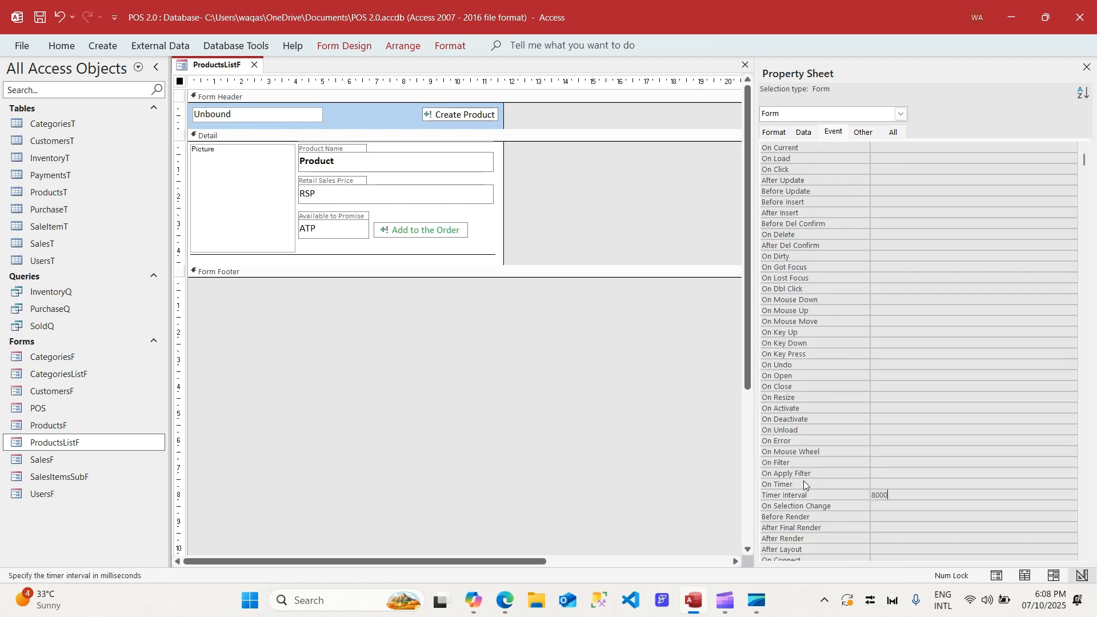
Write an On Timer event procedure for ProductsListF containing Me.Refresh and Me.Requery, and close the code editor and the form
left_click(899, 487)
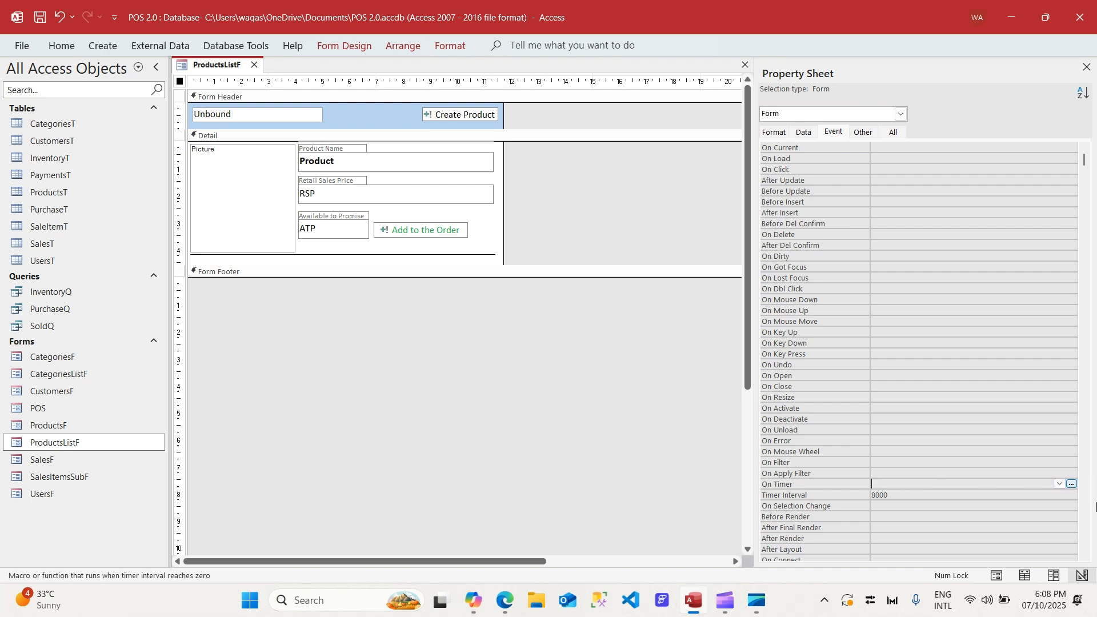
left_click(1072, 485)
double_click(513, 177)
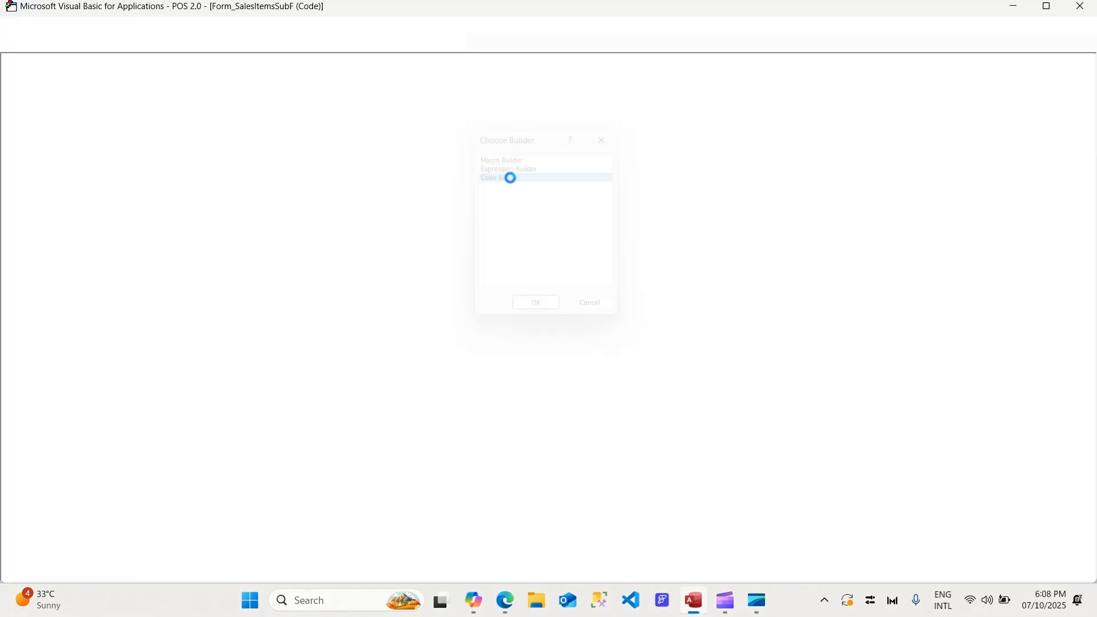
key("Return")
key("Return")
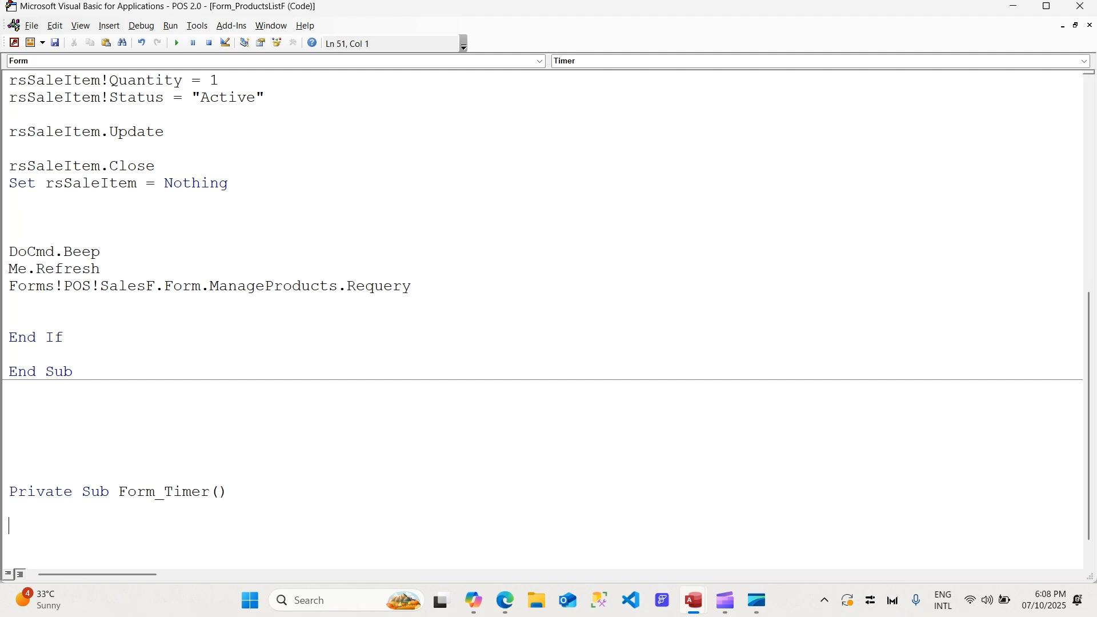
type("me.refr")
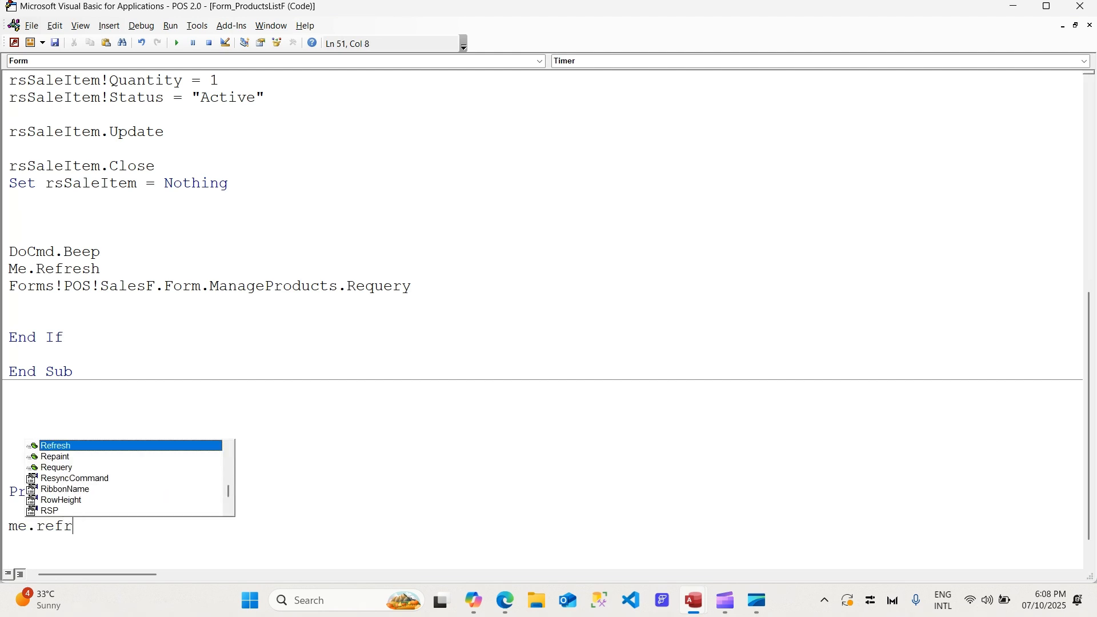
key("Tab")
type("Me.Requery")
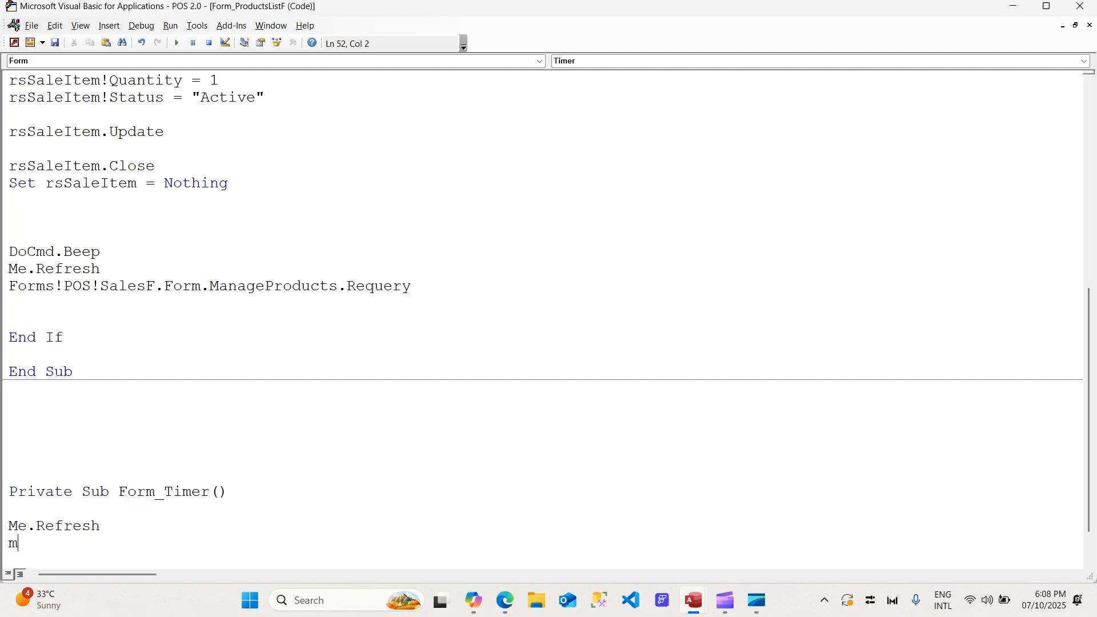
key("Return")
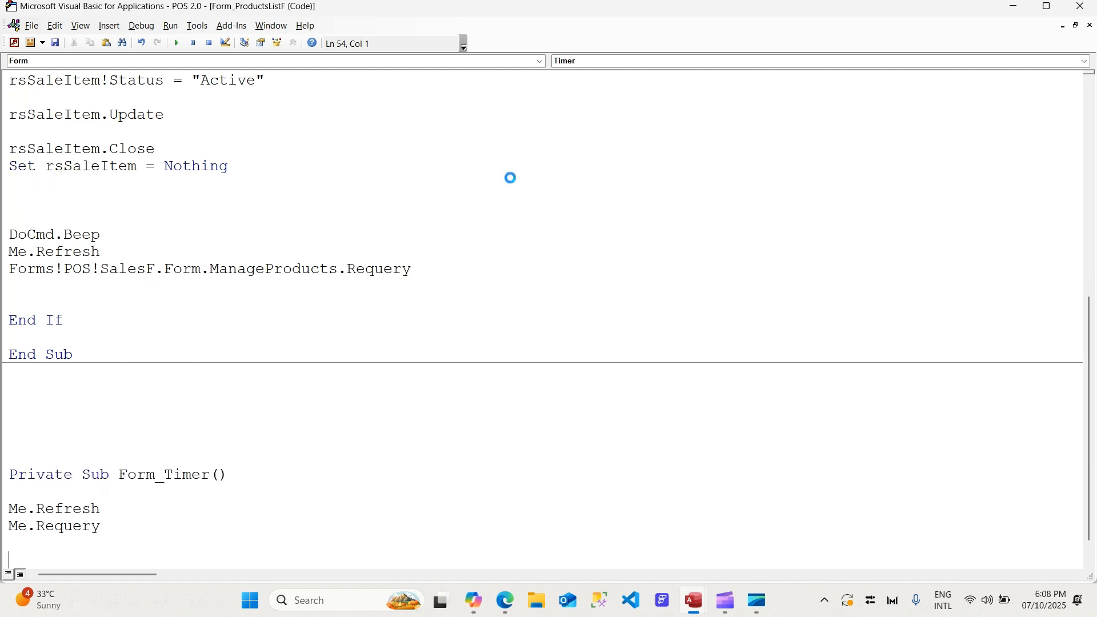
left_click(1081, 7)
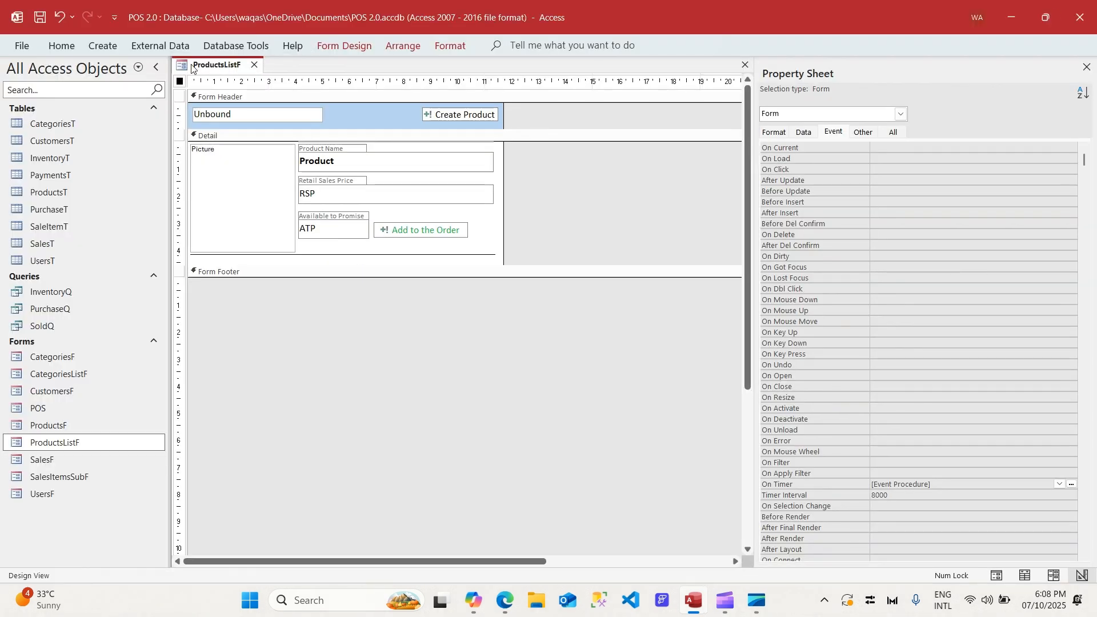
left_click(255, 65)
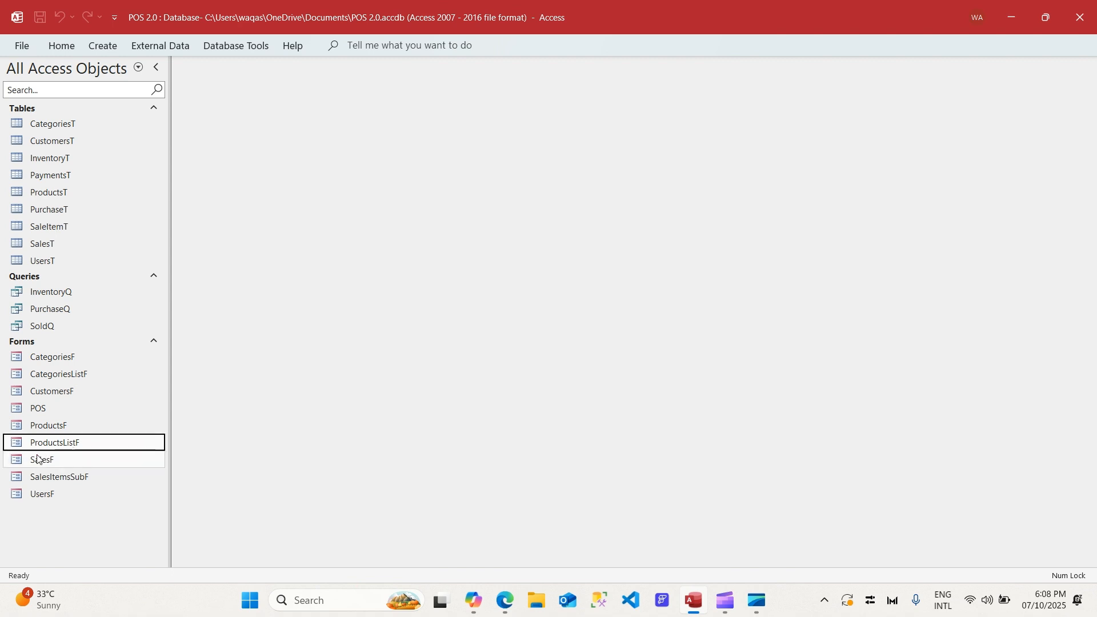
On the POS form, raise the order quantity of Fresh Fruits to 3 and Basmati Rice to 2, and reduce Fresh Fruits to 2
double_click(38, 409)
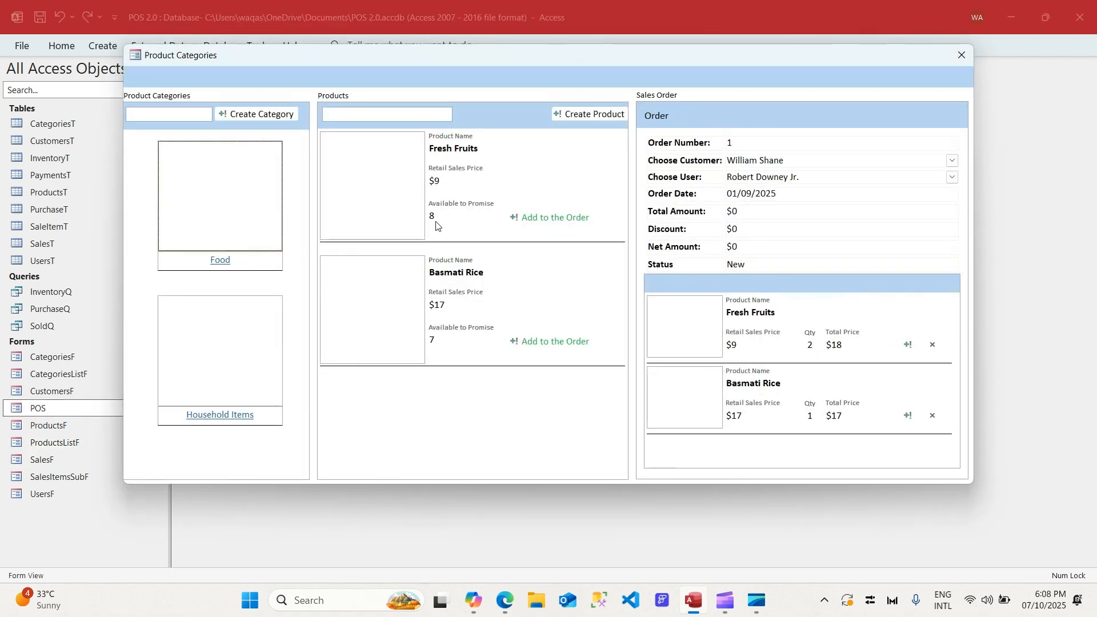
left_click(908, 346)
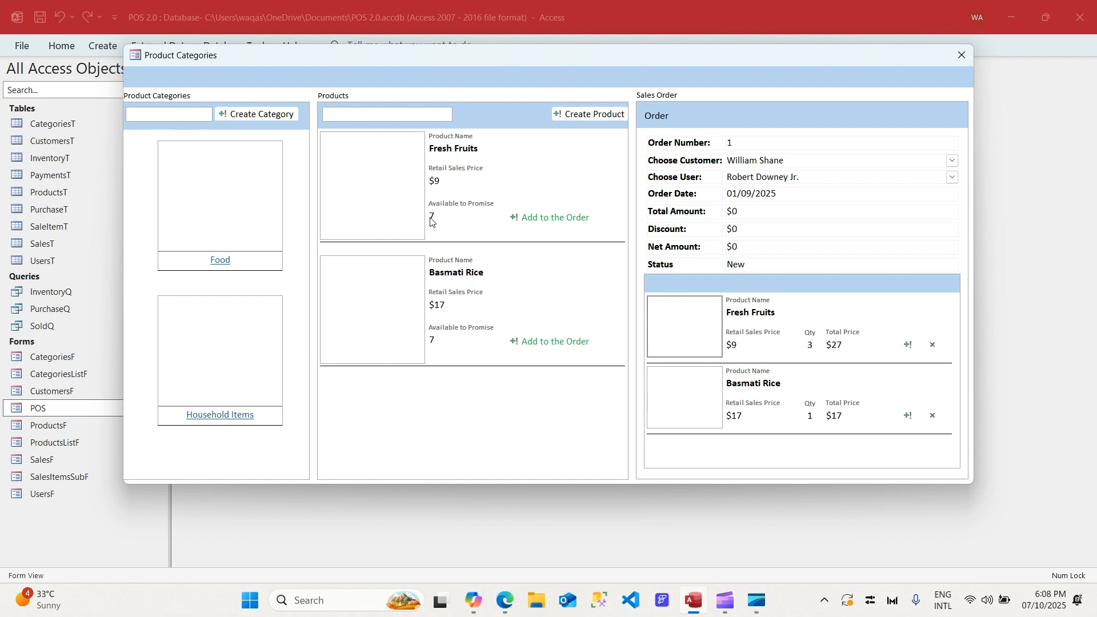
left_click(907, 420)
left_click(933, 345)
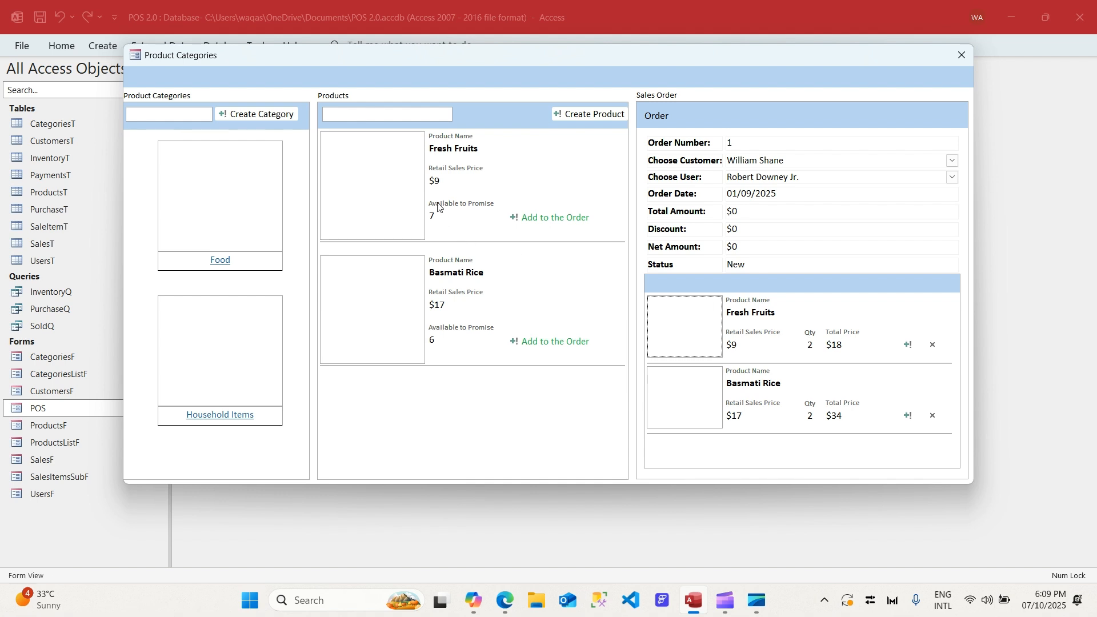